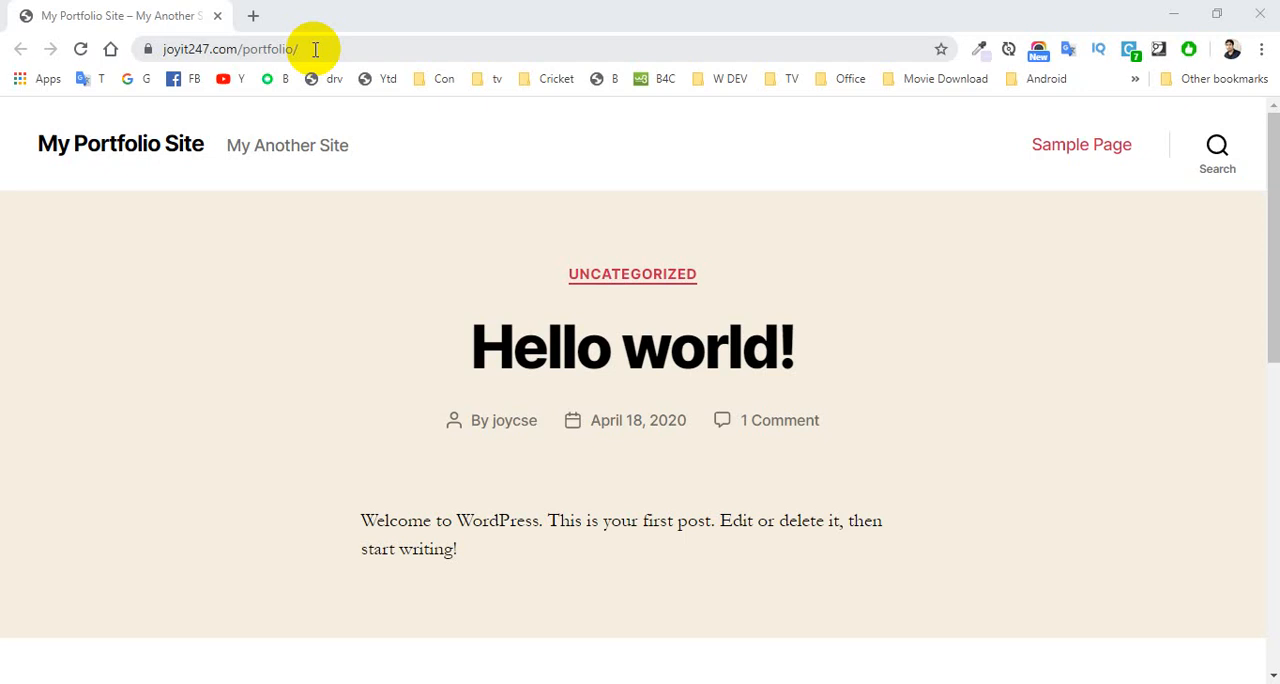
# - Open the WordPress admin address joyit247.com/portfolio/wp-admin for the portfolio site
pyautogui.click(343, 51)
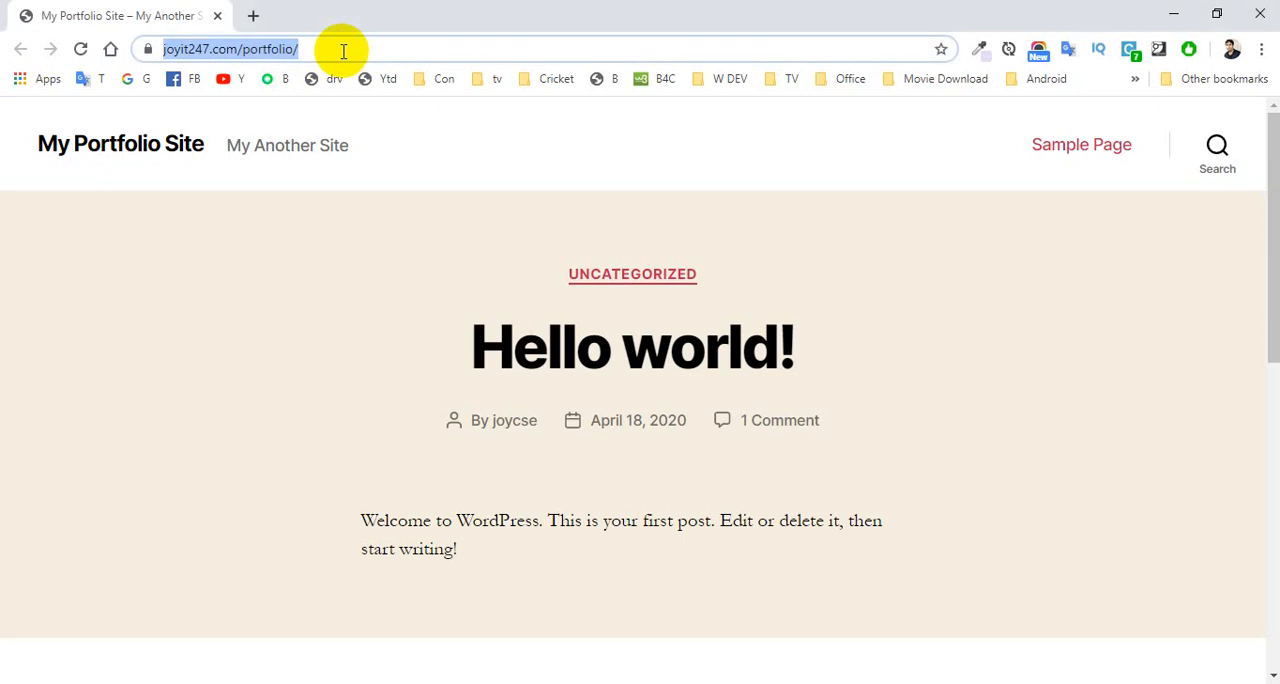
pyautogui.click(343, 51)
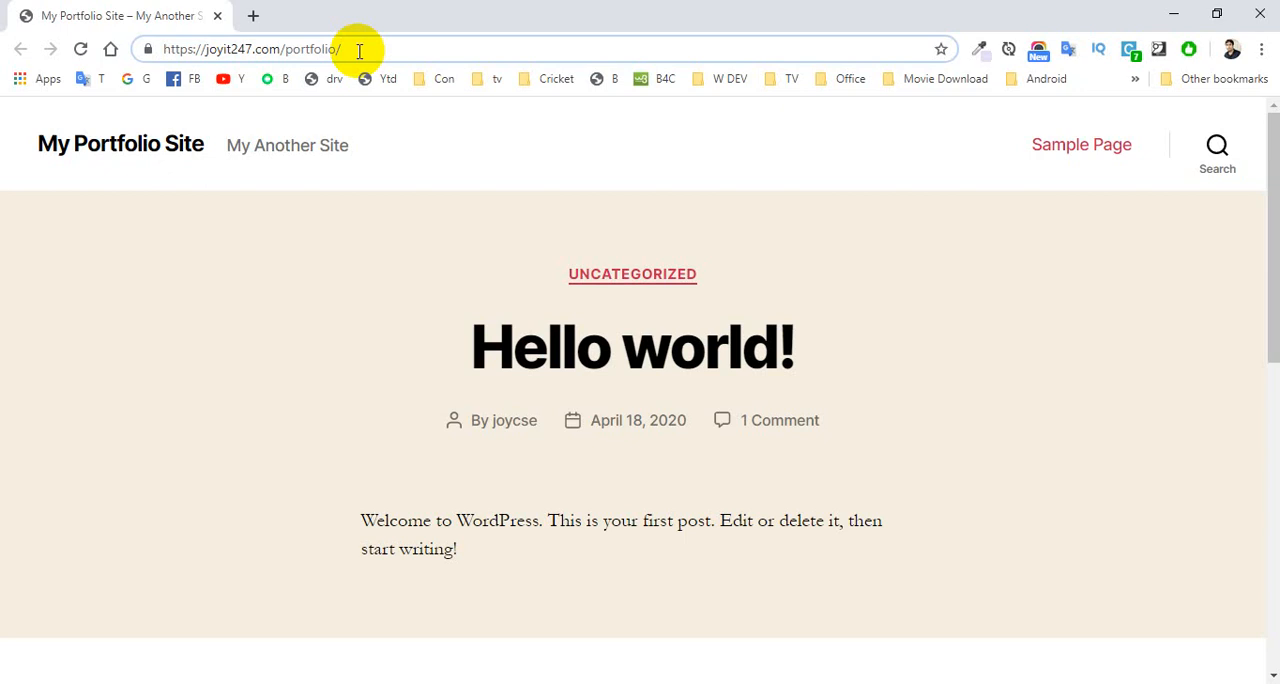
pyautogui.click(359, 50)
pyautogui.write('wp')
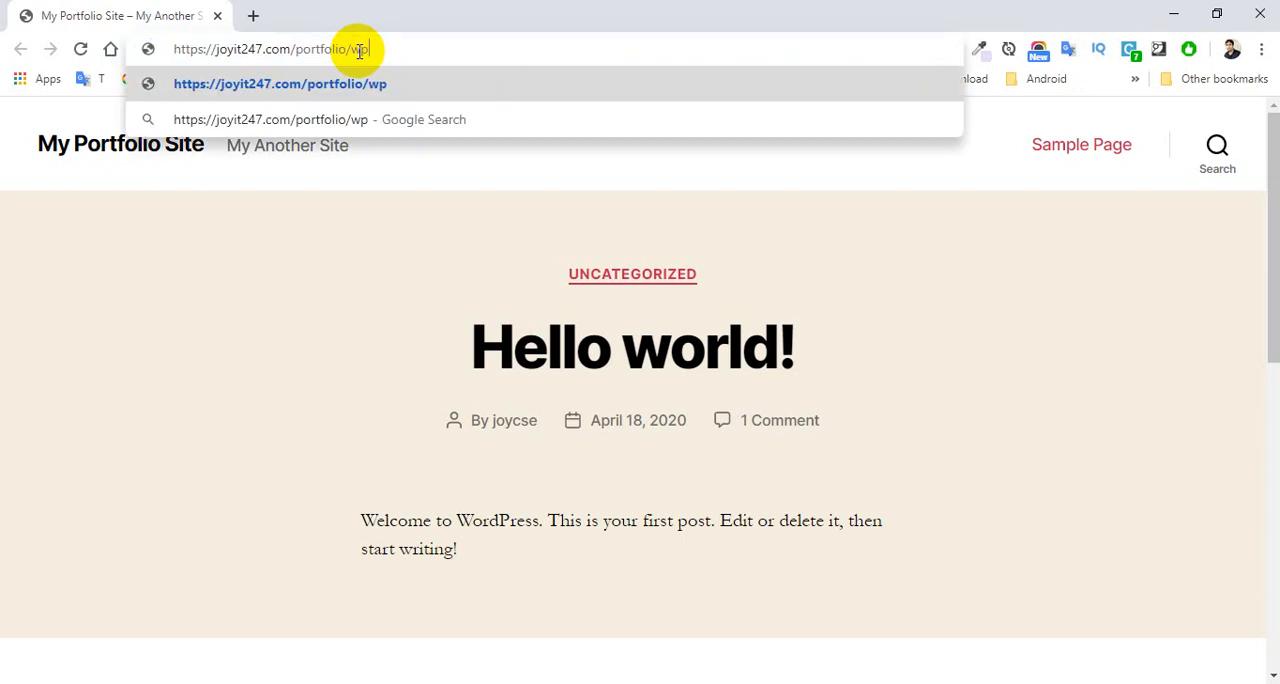
pyautogui.write('-admi')
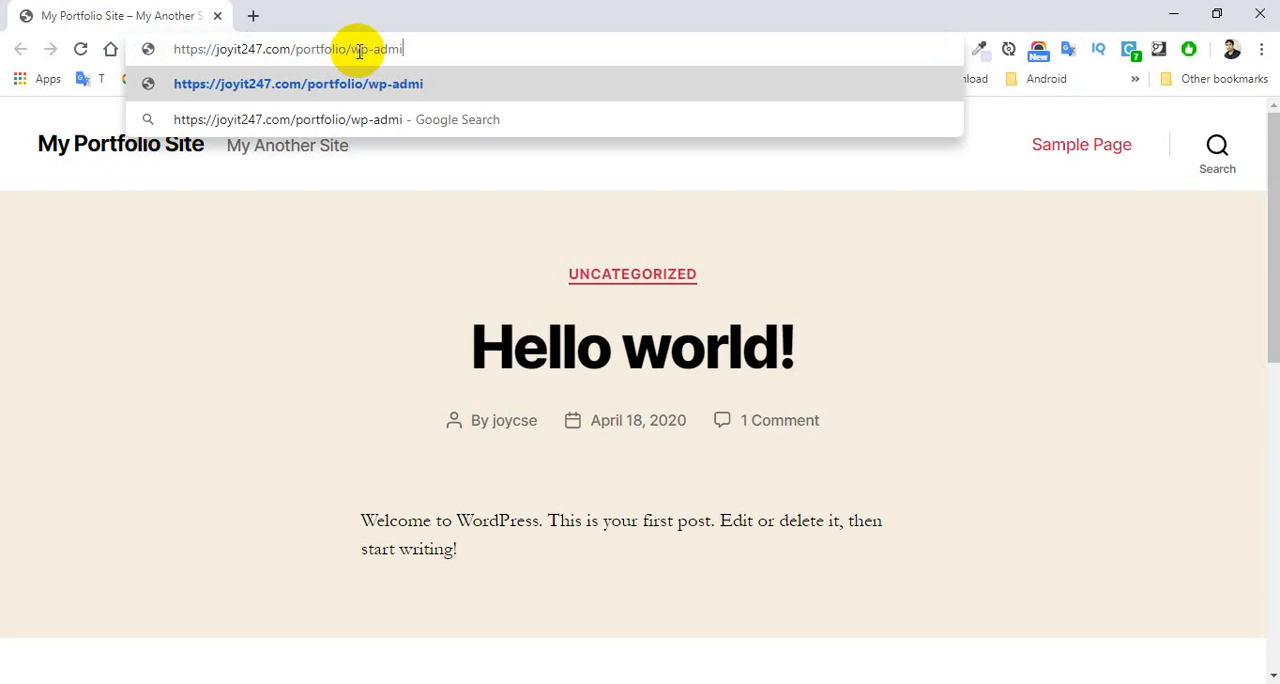
pyautogui.write('n')
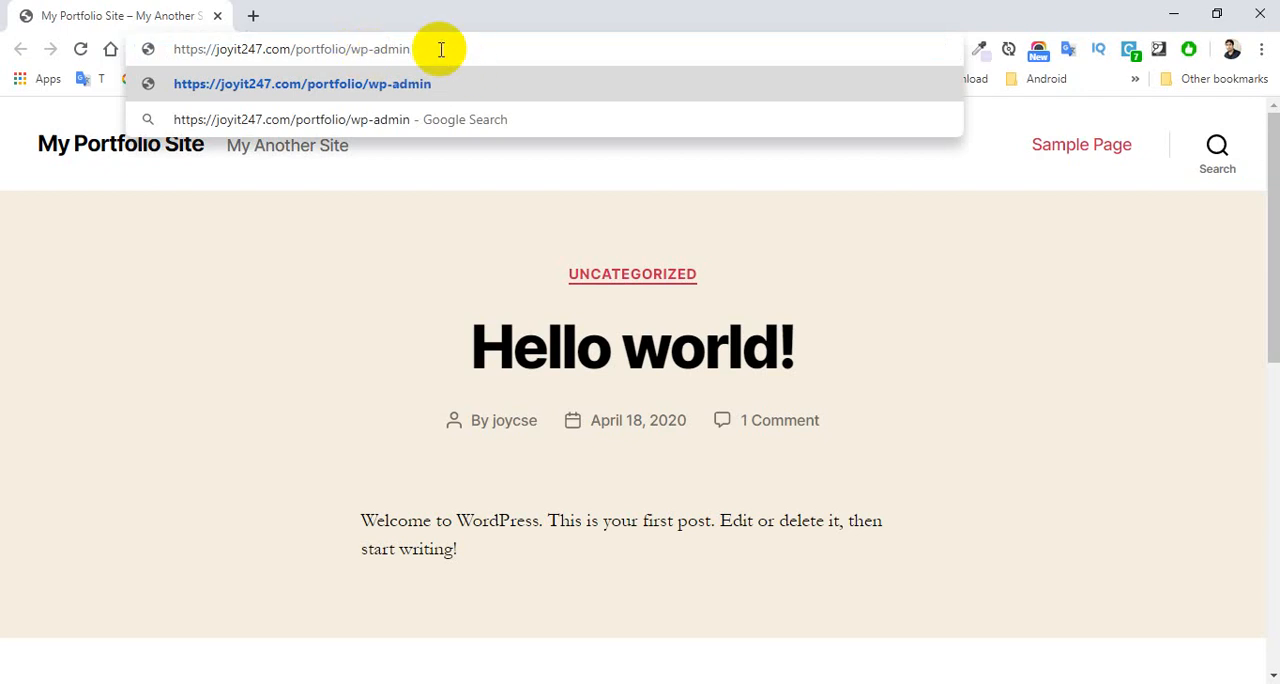
pyautogui.press('Return')
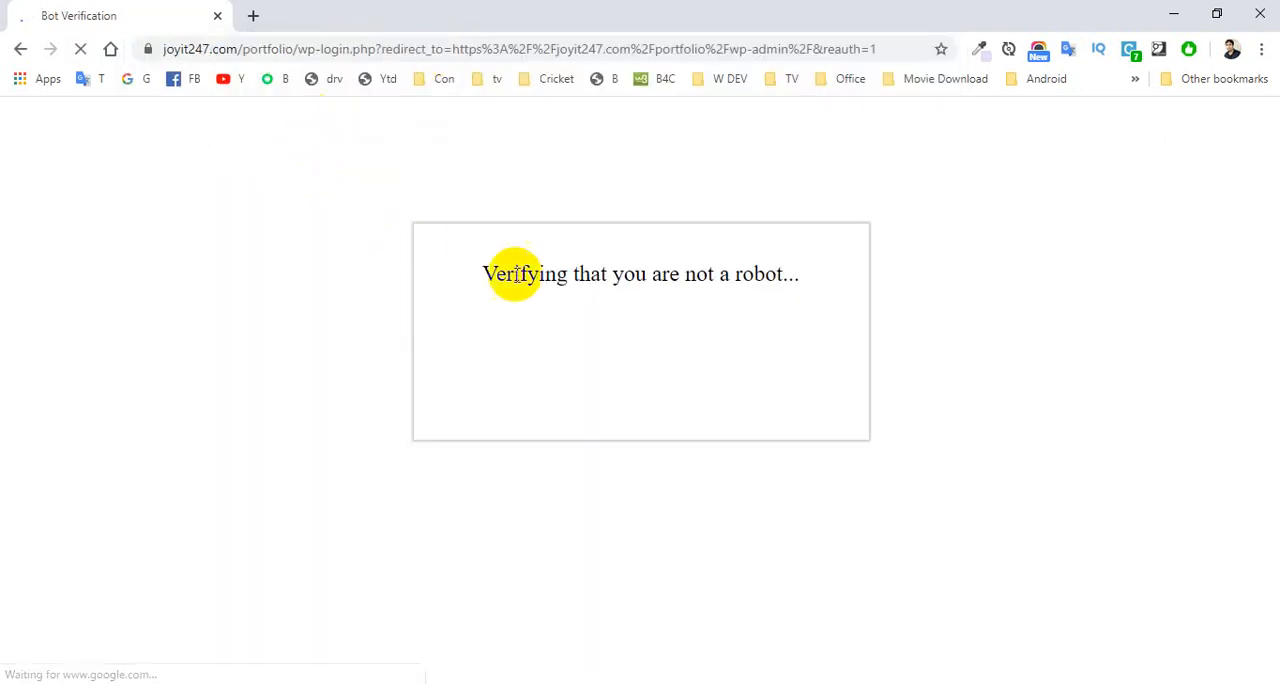
# - Fill in the saved username and password on the WordPress login form and log in
pyautogui.click(516, 351)
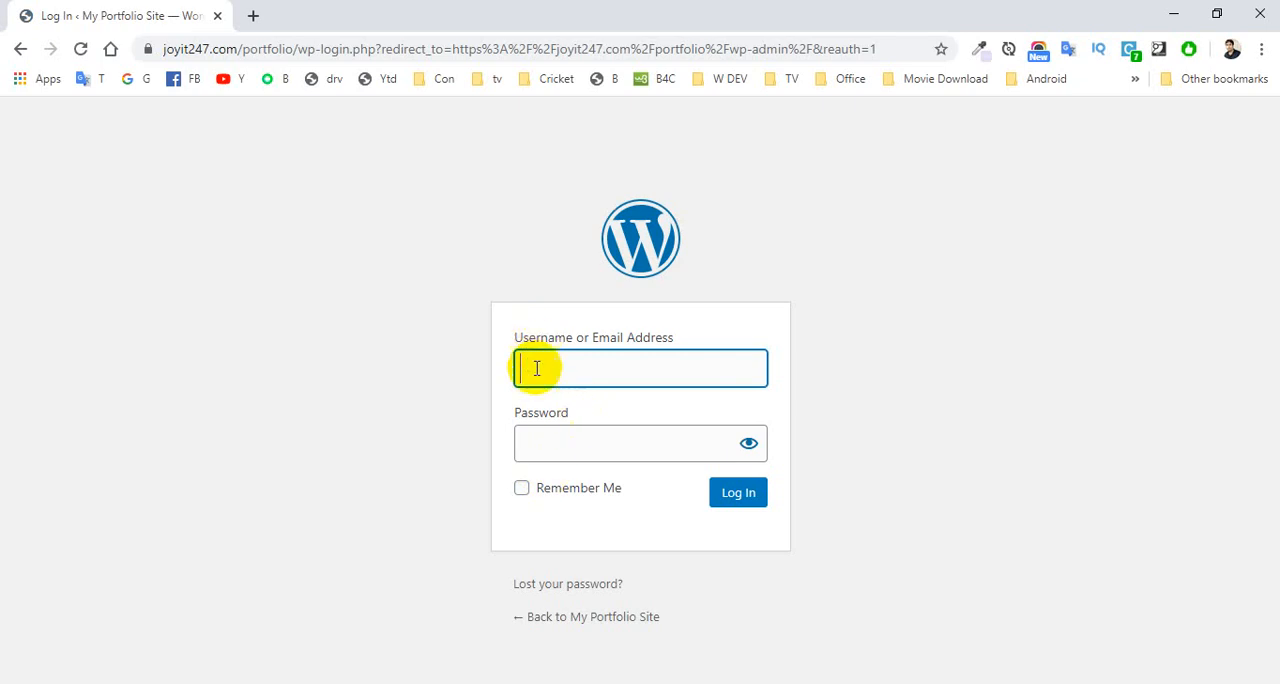
pyautogui.click(538, 373)
pyautogui.click(580, 424)
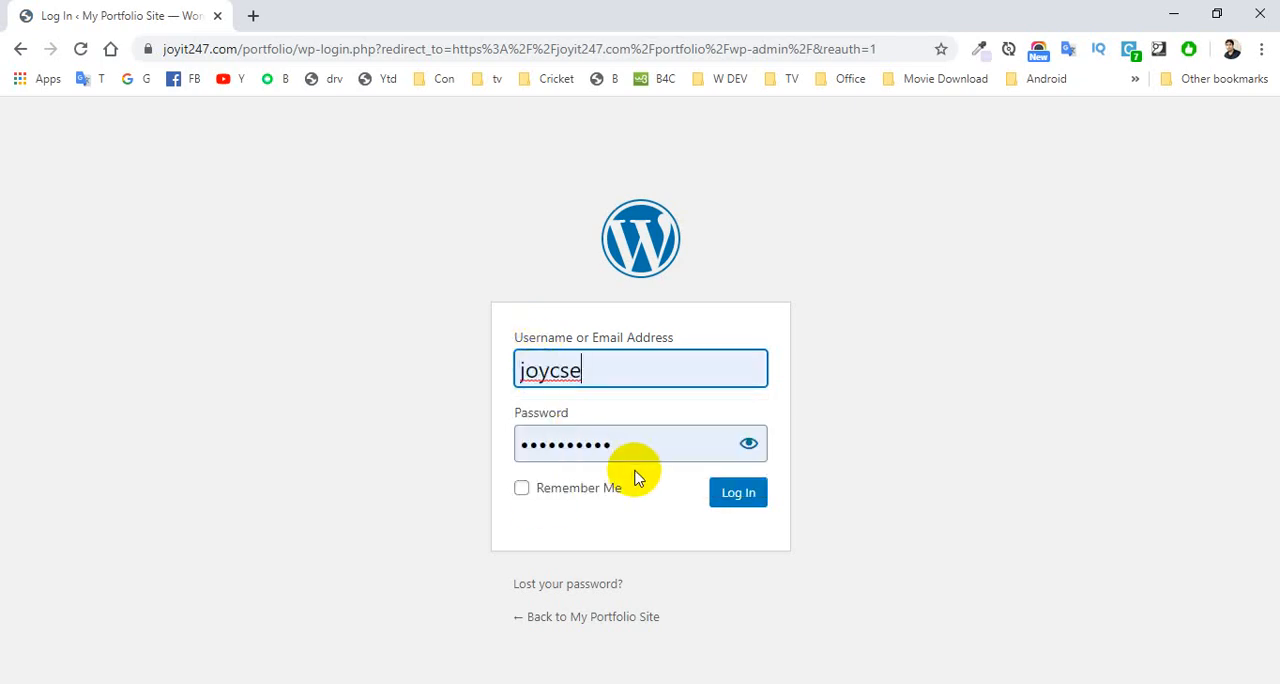
pyautogui.click(733, 500)
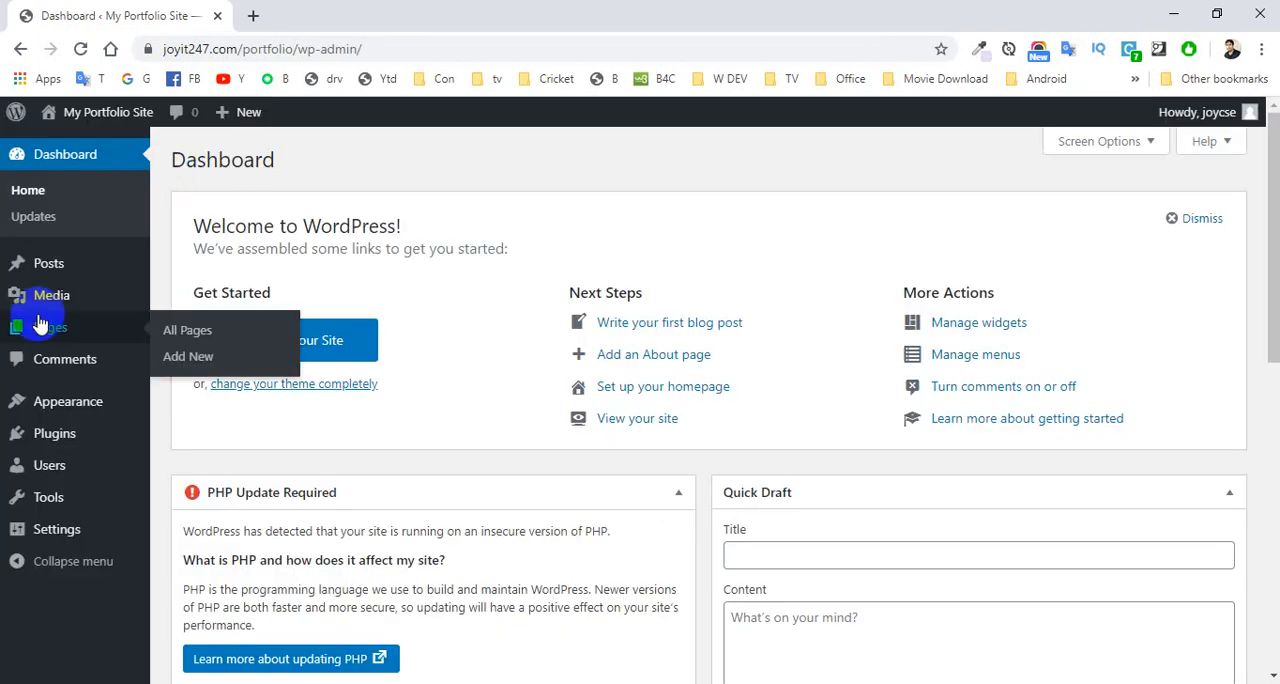
# - Open the page for uploading new media and check the site's maximum upload file size
pyautogui.moveTo(48, 304)
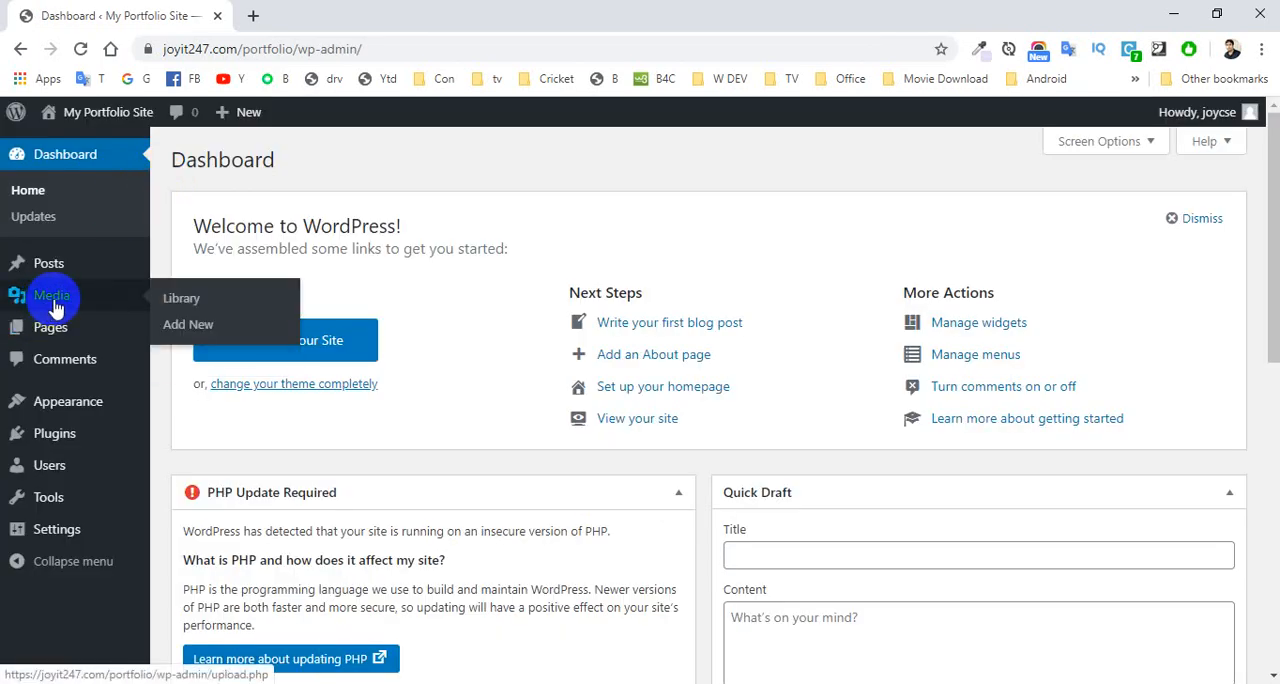
pyautogui.click(190, 328)
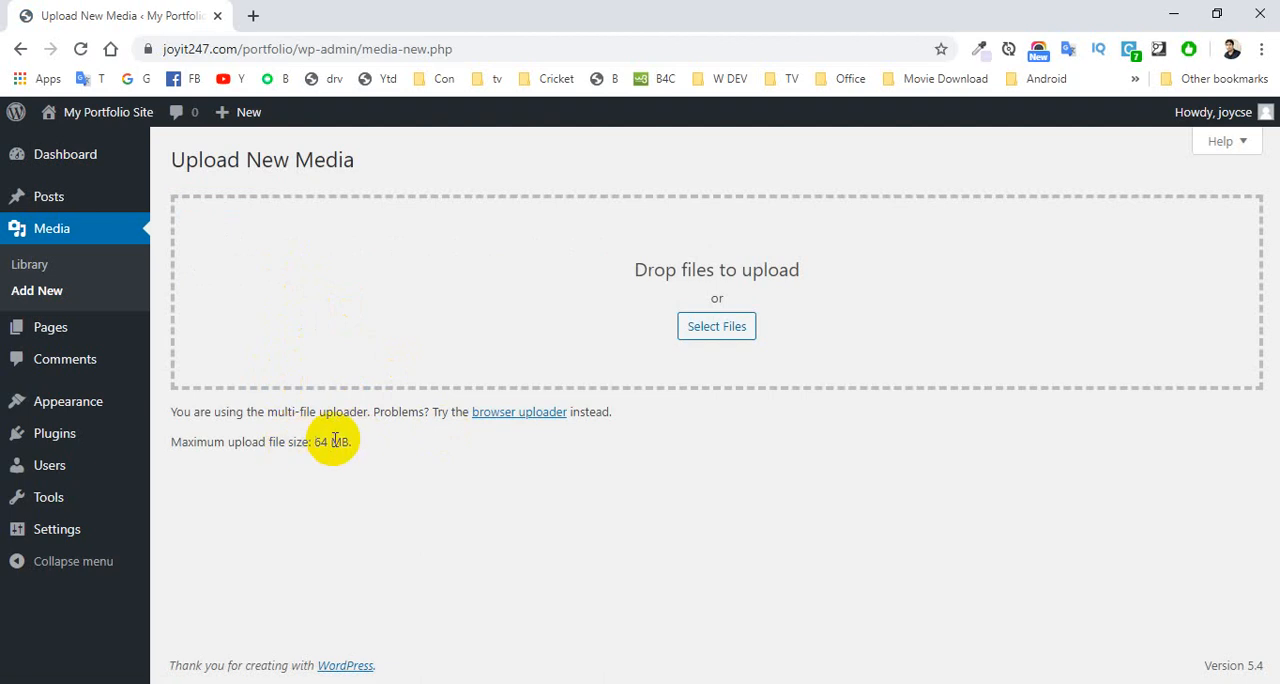
pyautogui.moveTo(348, 440); pyautogui.dragTo(316, 443)
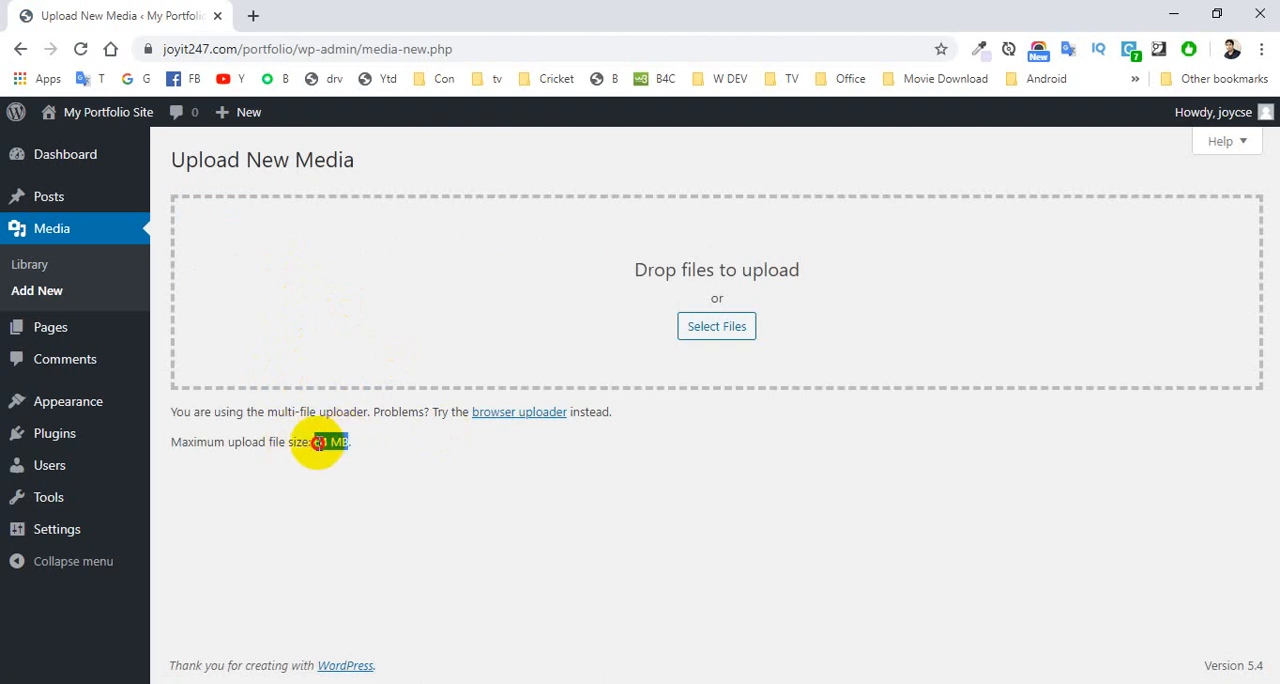
pyautogui.click(358, 445)
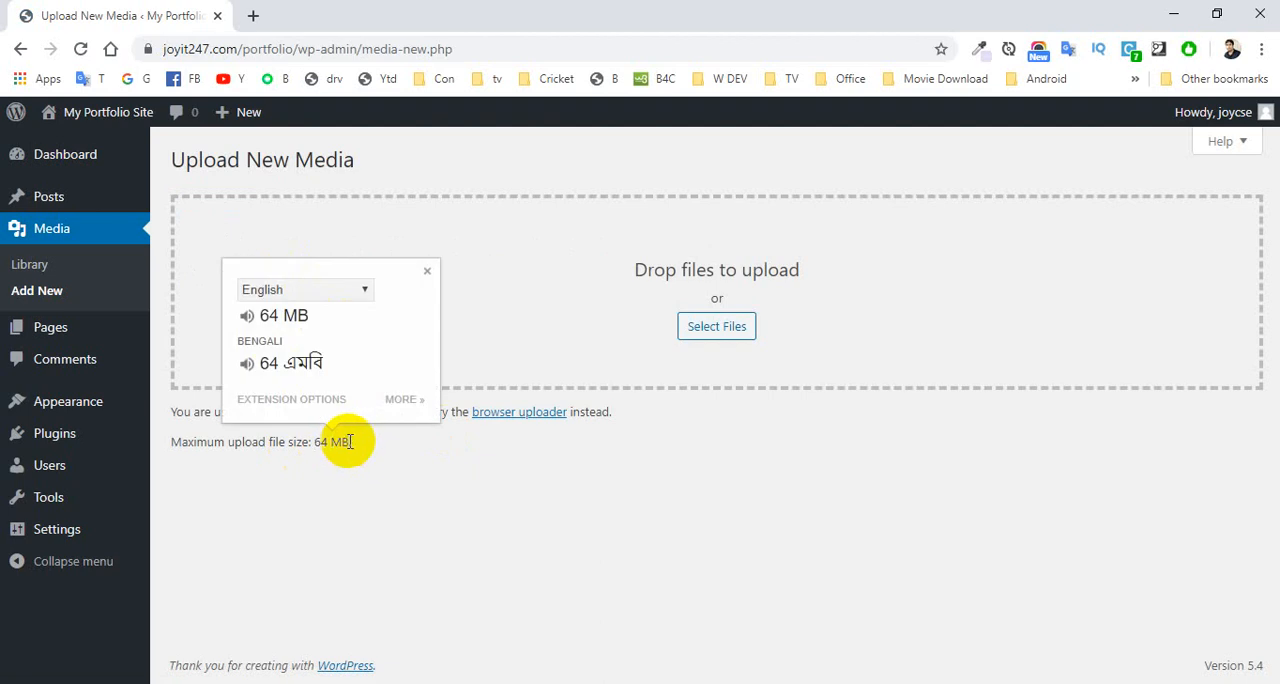
pyautogui.moveTo(351, 441); pyautogui.dragTo(312, 442)
pyautogui.click(387, 446)
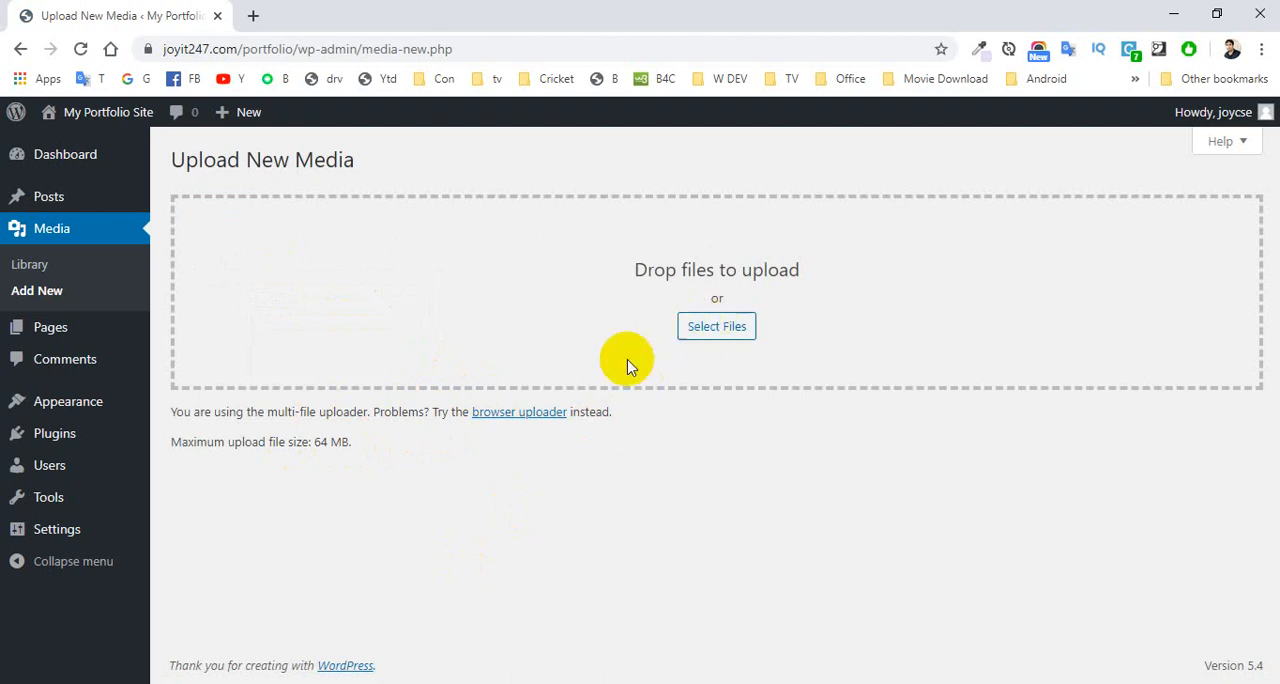
pyautogui.click(116, 474)
# - Open the XAMPP Control Panel to check the Apache and MySQL modules, minimize it and return to Chrome
pyautogui.moveTo(593, 683)
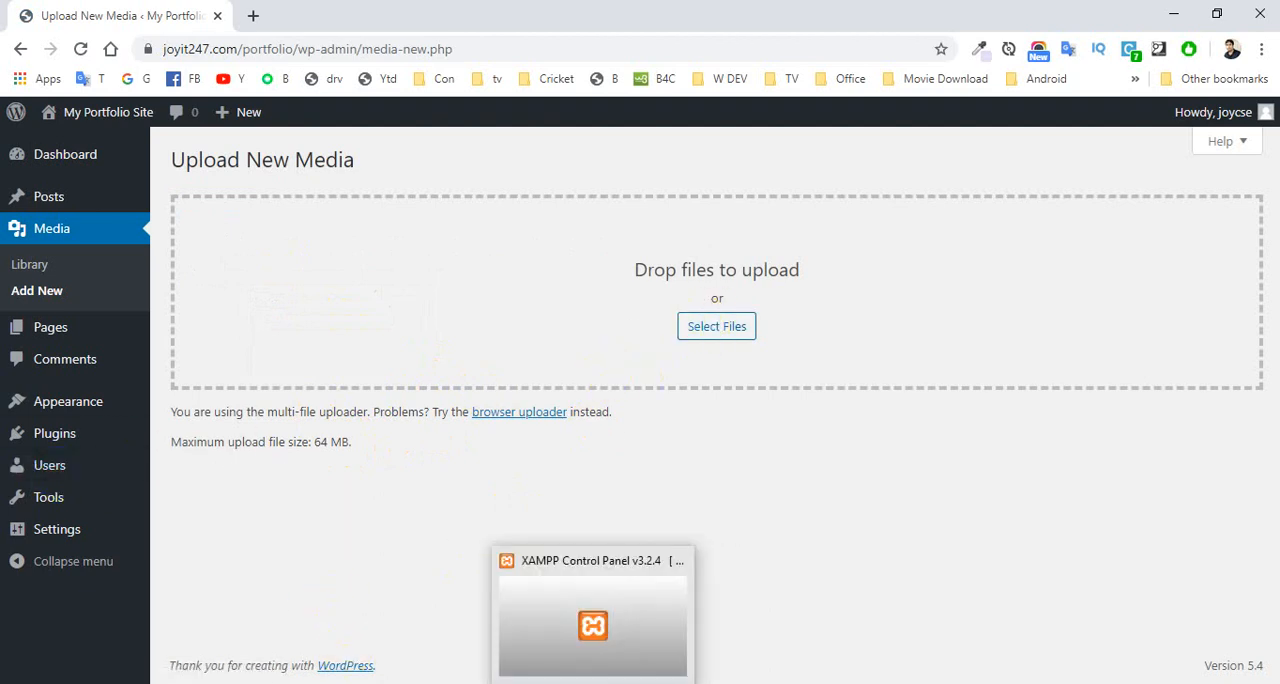
pyautogui.click(178, 683)
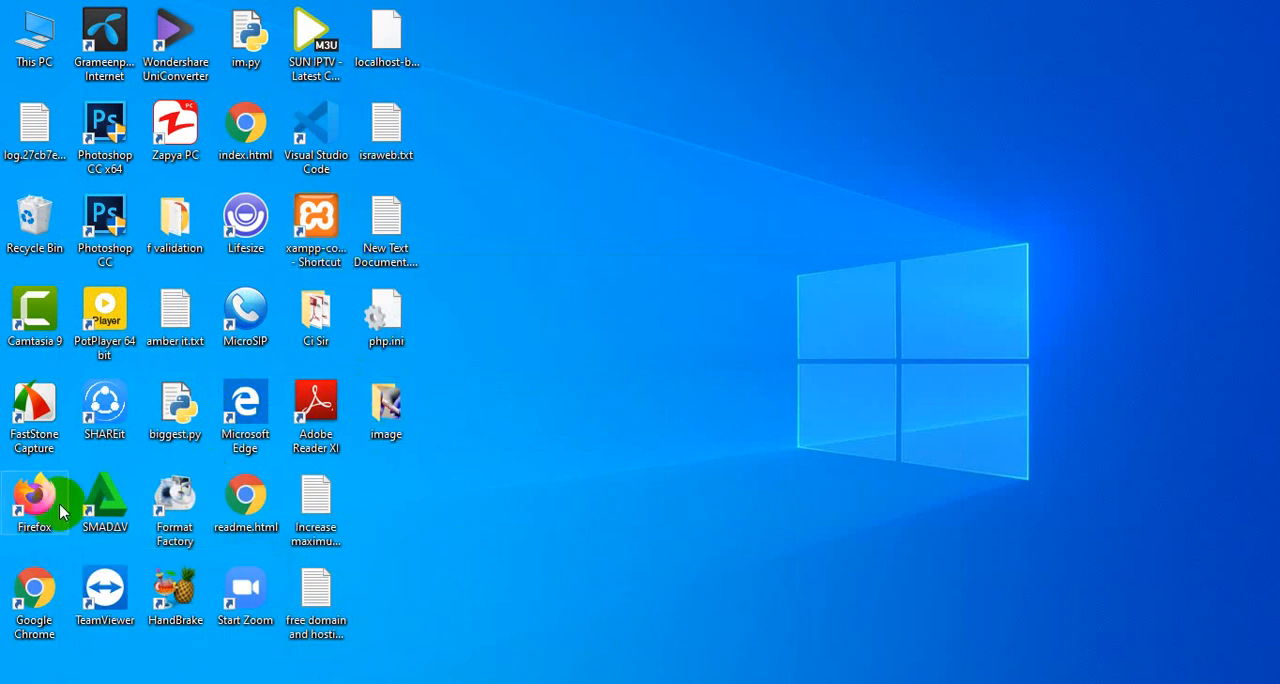
pyautogui.doubleClick(322, 229)
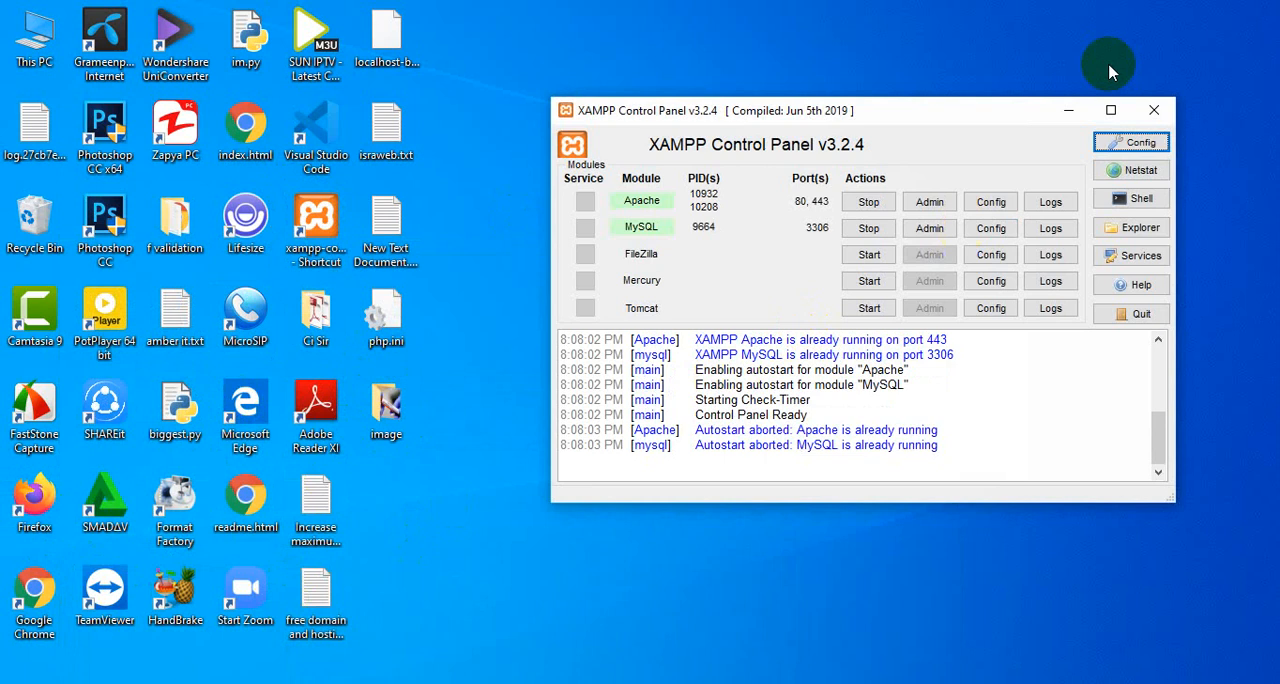
pyautogui.click(1069, 110)
pyautogui.rightClick(686, 184)
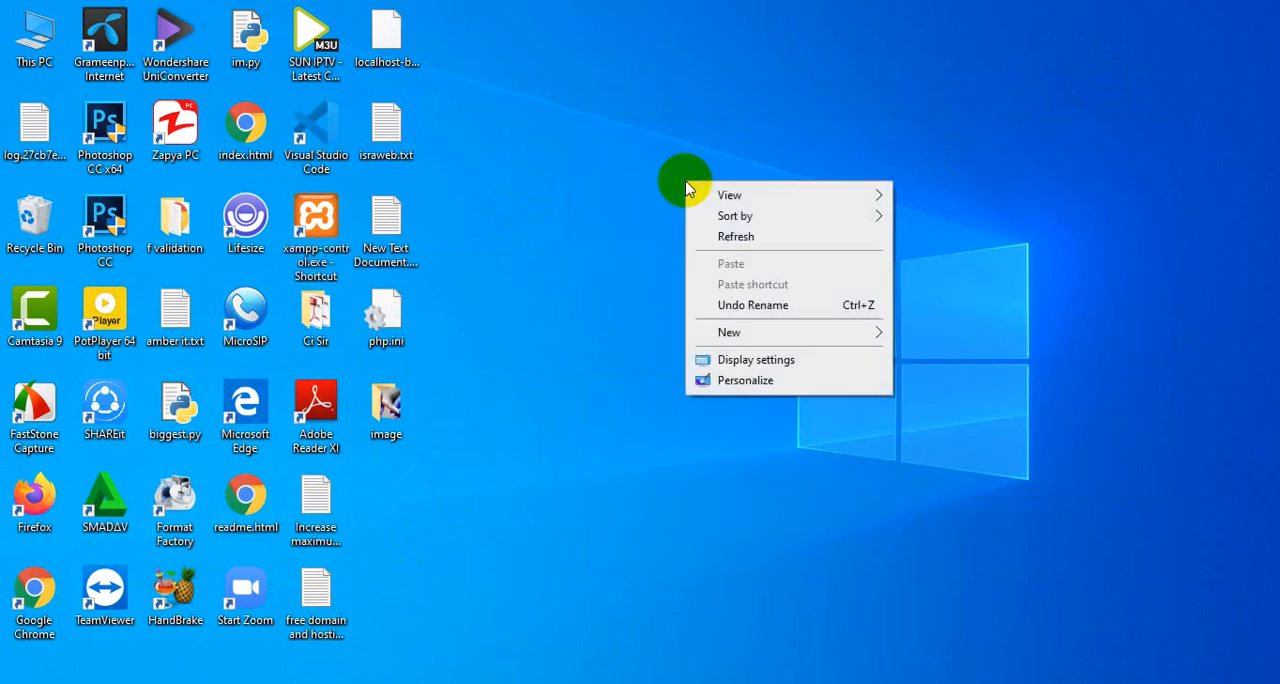
pyautogui.click(175, 683)
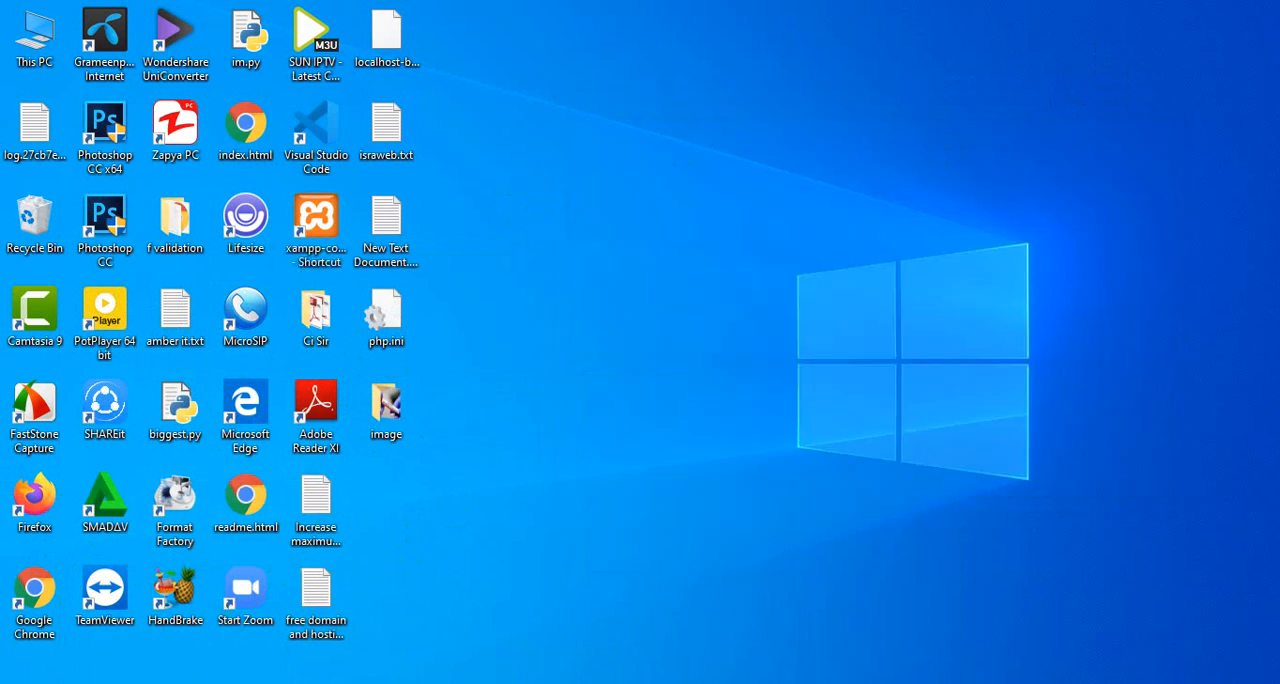
# - Load localhost in a new browser tab and open the blog site from its index
pyautogui.click(255, 17)
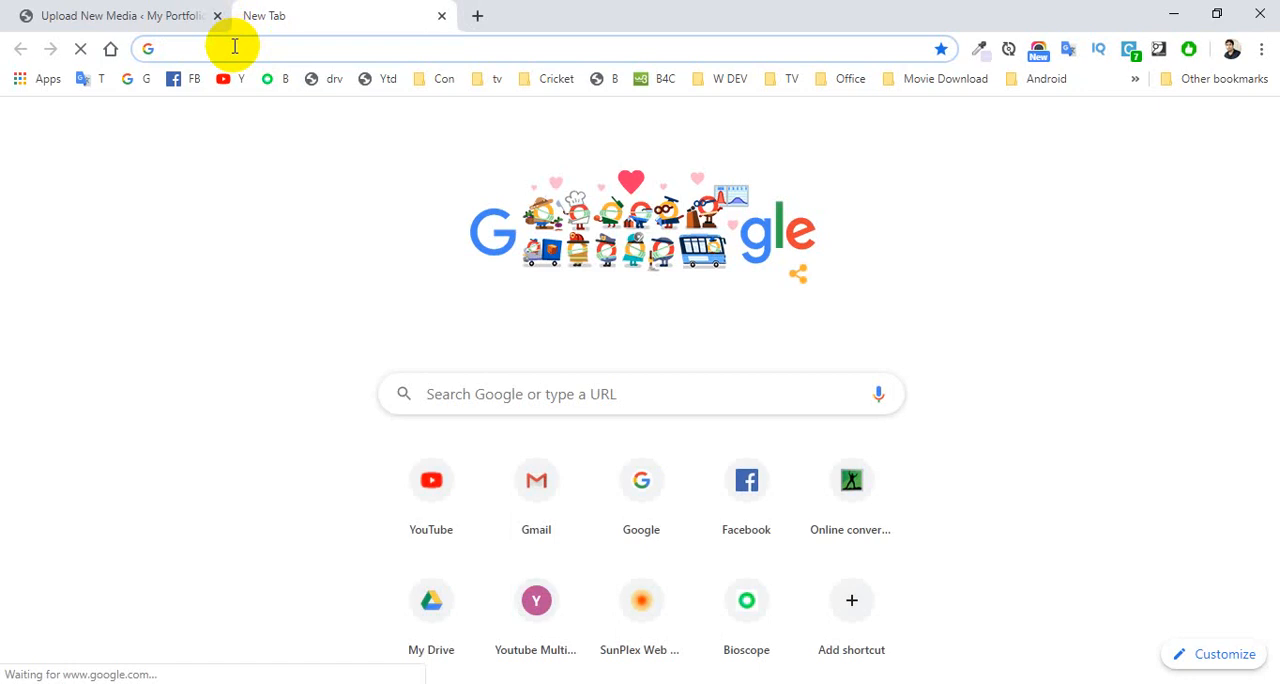
pyautogui.write('localhost')
pyautogui.press('Return')
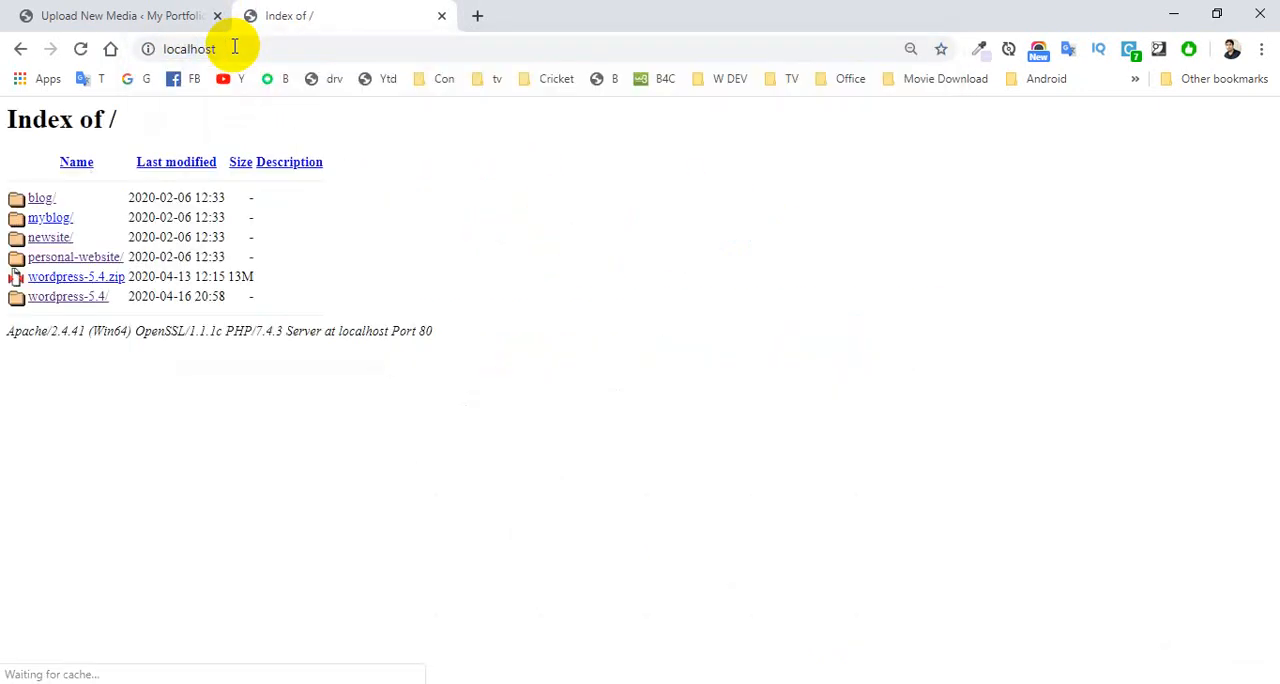
pyautogui.click(38, 197)
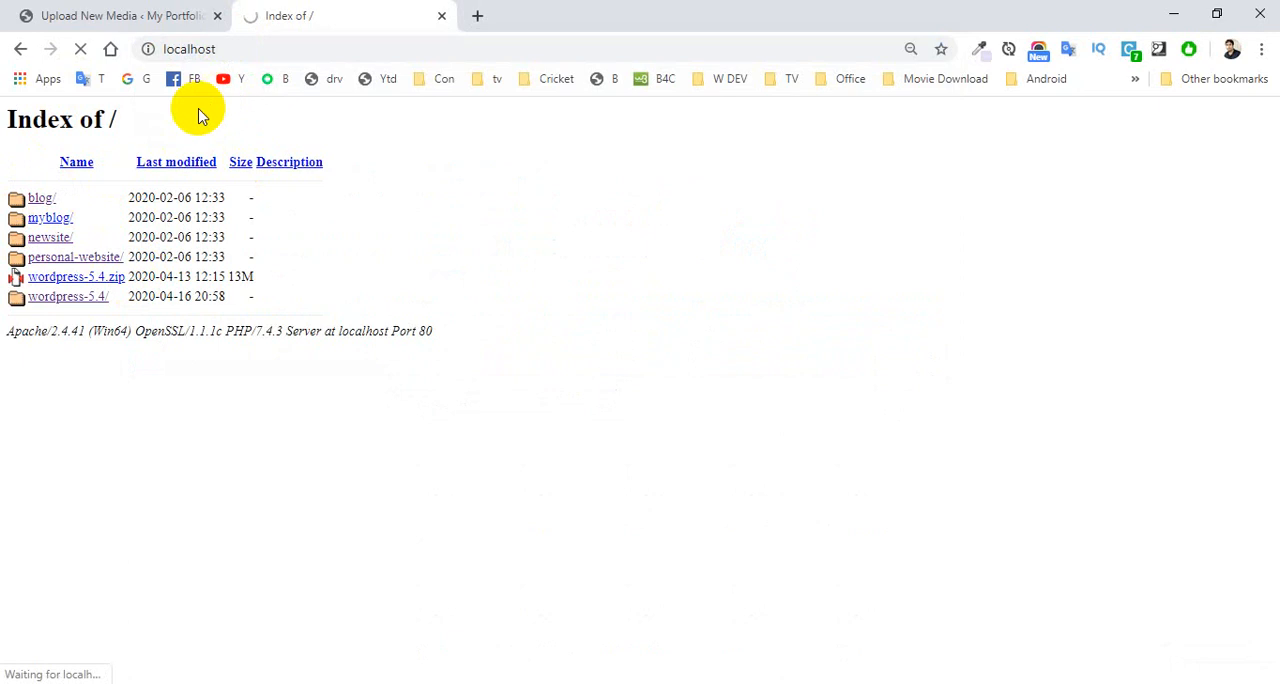
# - In File Explorer, check the size of the localhost-blog WPRESS backup in htdocs\blog\wp-content\ai1wm-backups, and minimize the window
pyautogui.click(292, 683)
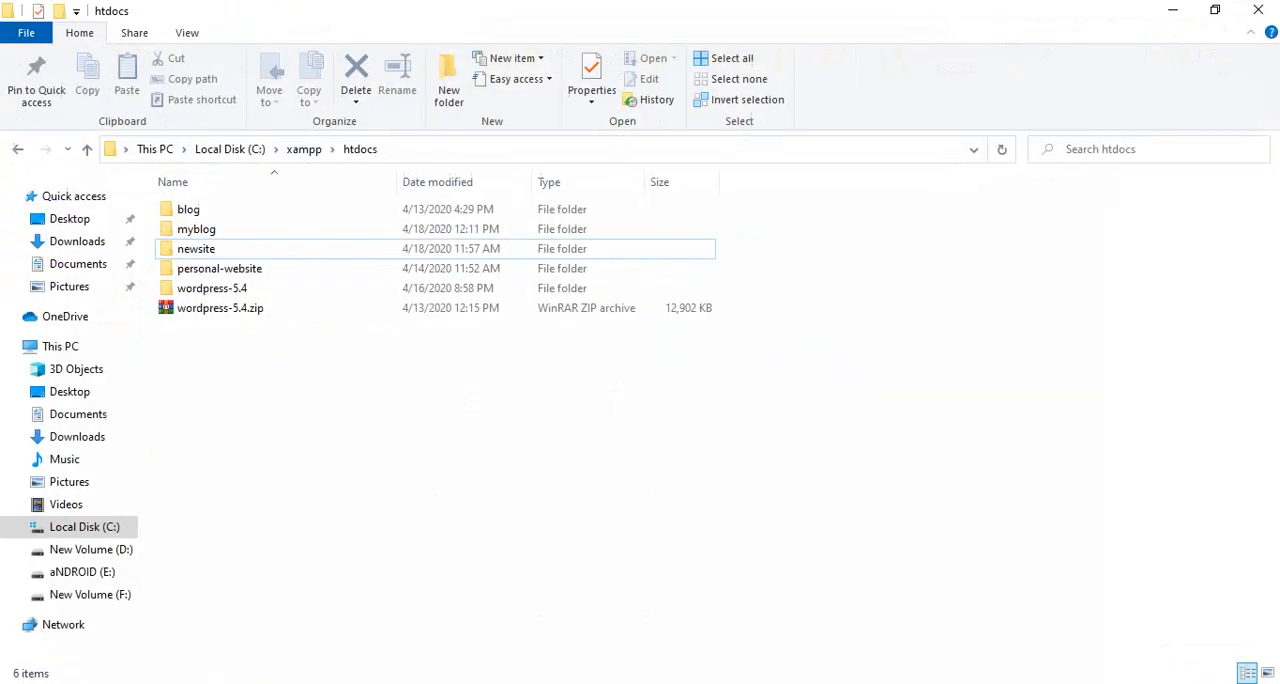
pyautogui.doubleClick(192, 209)
pyautogui.doubleClick(207, 229)
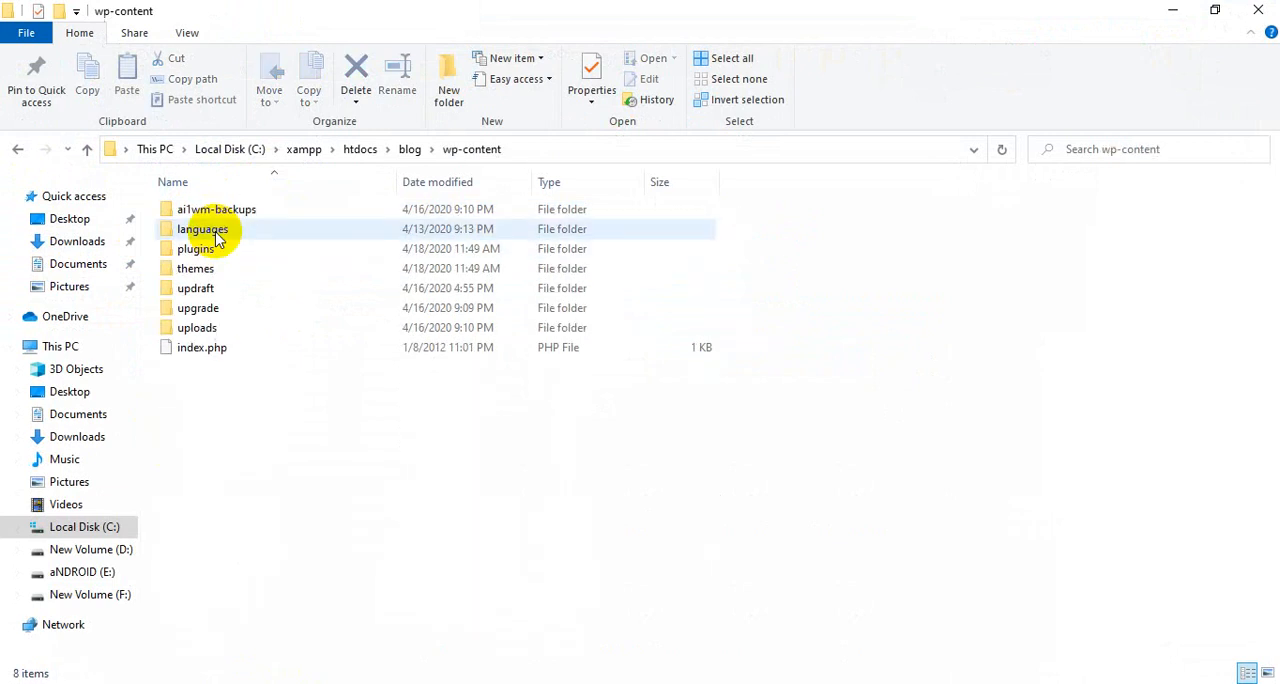
pyautogui.doubleClick(192, 208)
pyautogui.click(233, 212)
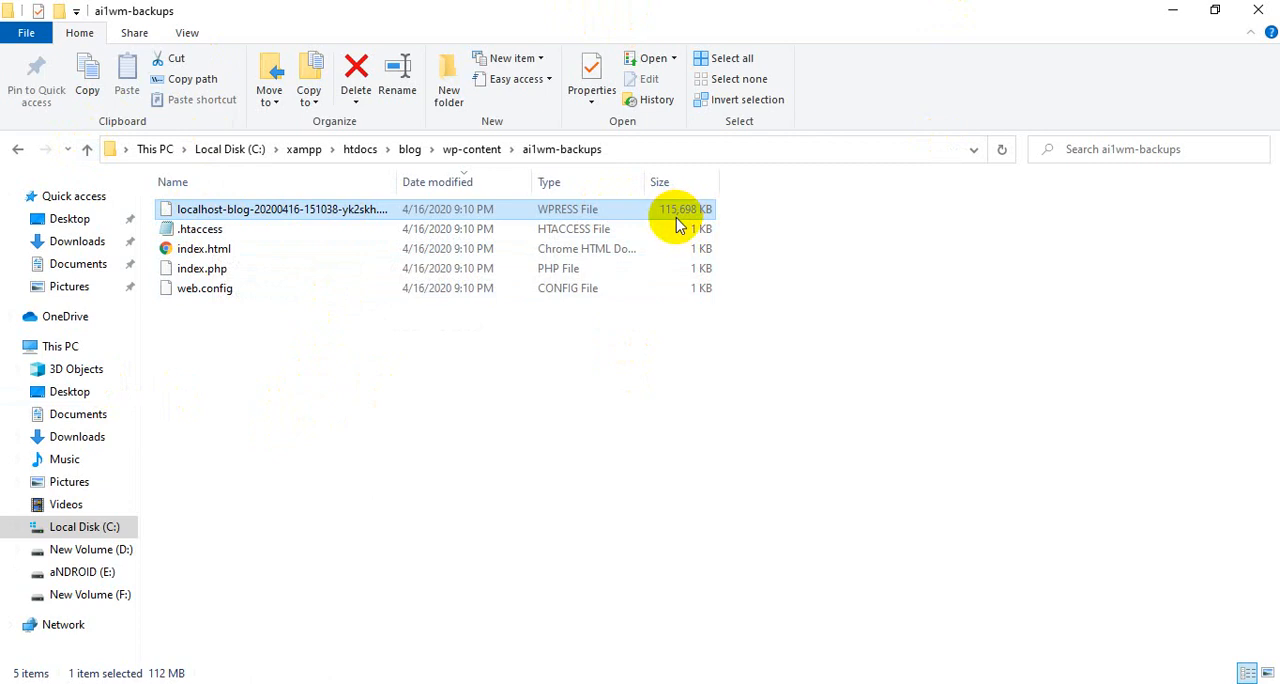
pyautogui.click(1167, 20)
# - Return to the portfolio site's media upload page and review the maximum upload file size line again
pyautogui.click(166, 17)
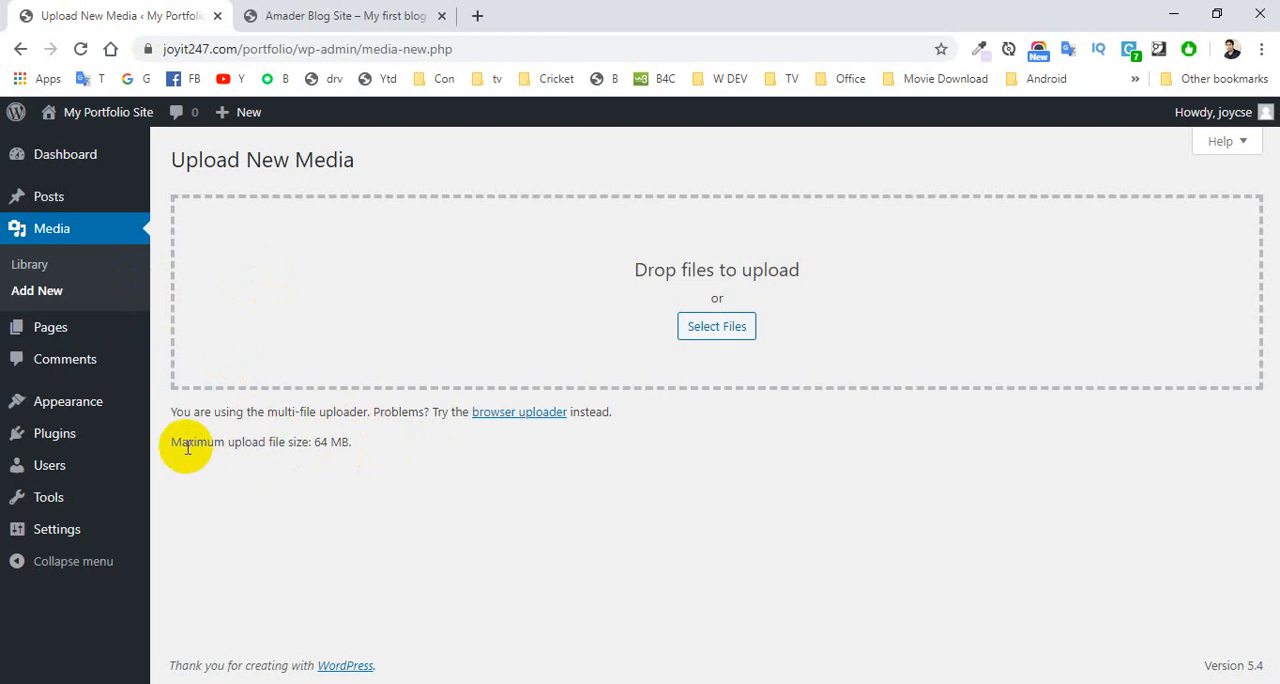
pyautogui.moveTo(177, 443); pyautogui.dragTo(349, 449)
pyautogui.click(326, 451)
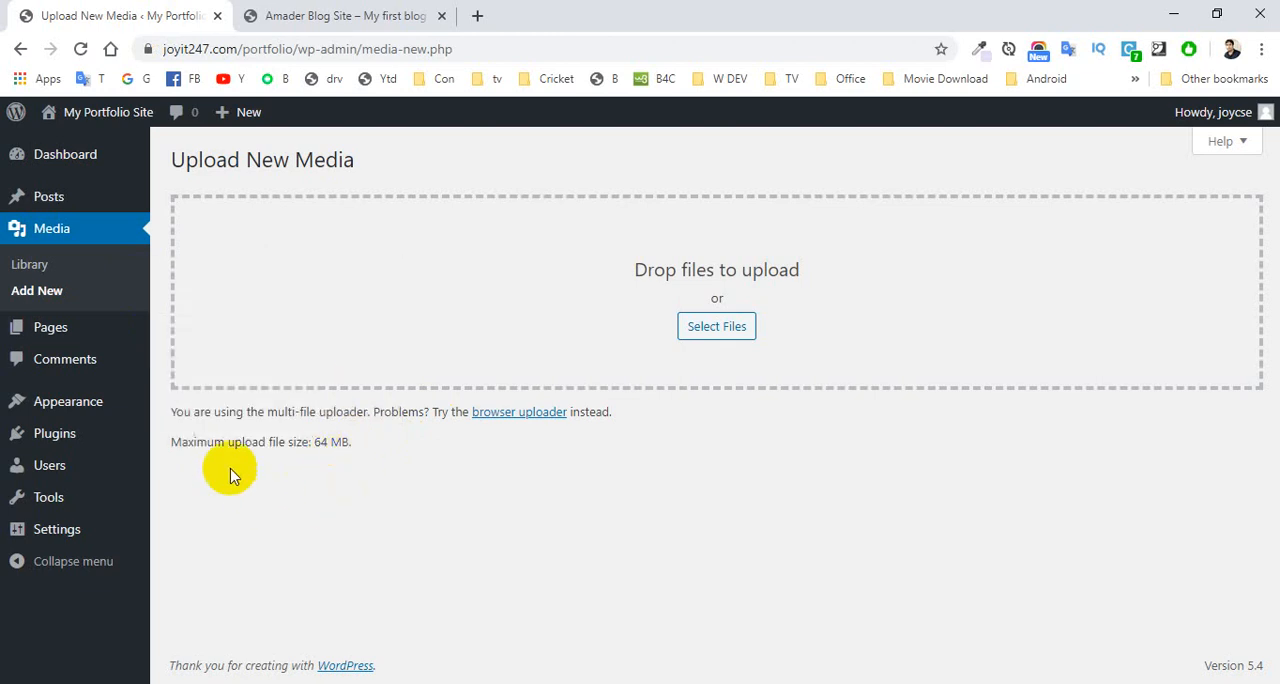
# - Open the Theme Editor, accept the direct-editing warning and load Twenty Twenty's Theme Functions file (functions.php)
pyautogui.click(64, 410)
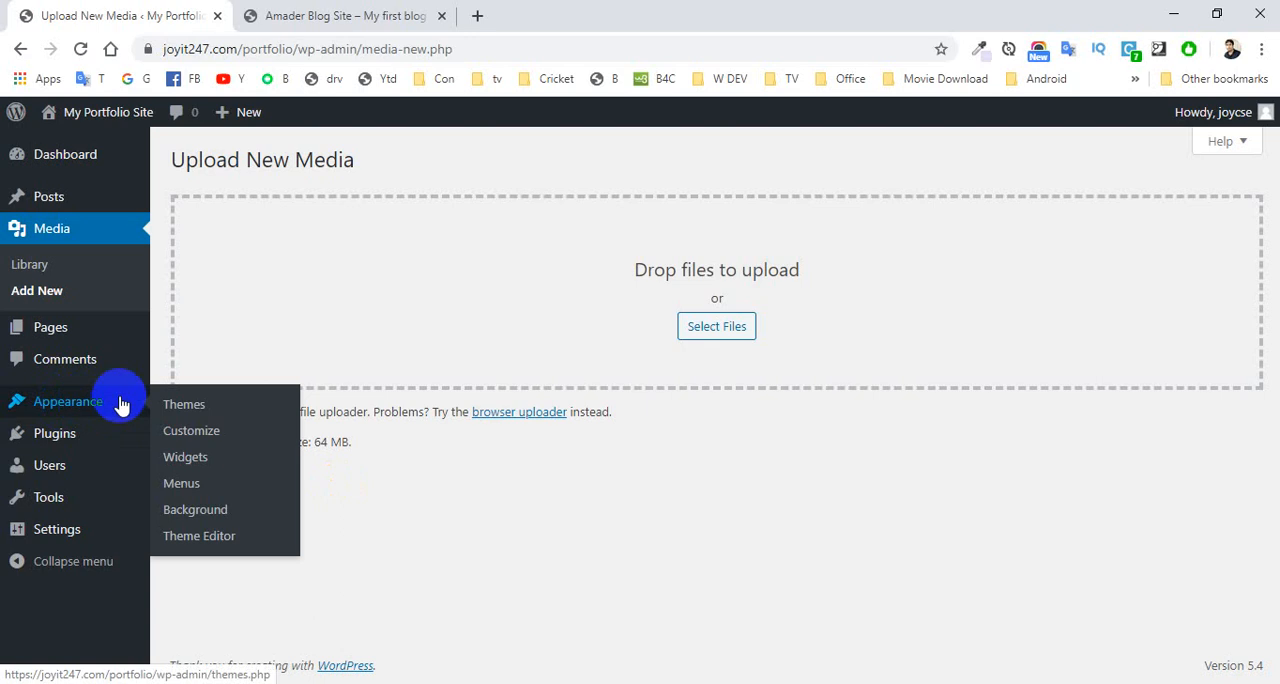
pyautogui.click(191, 541)
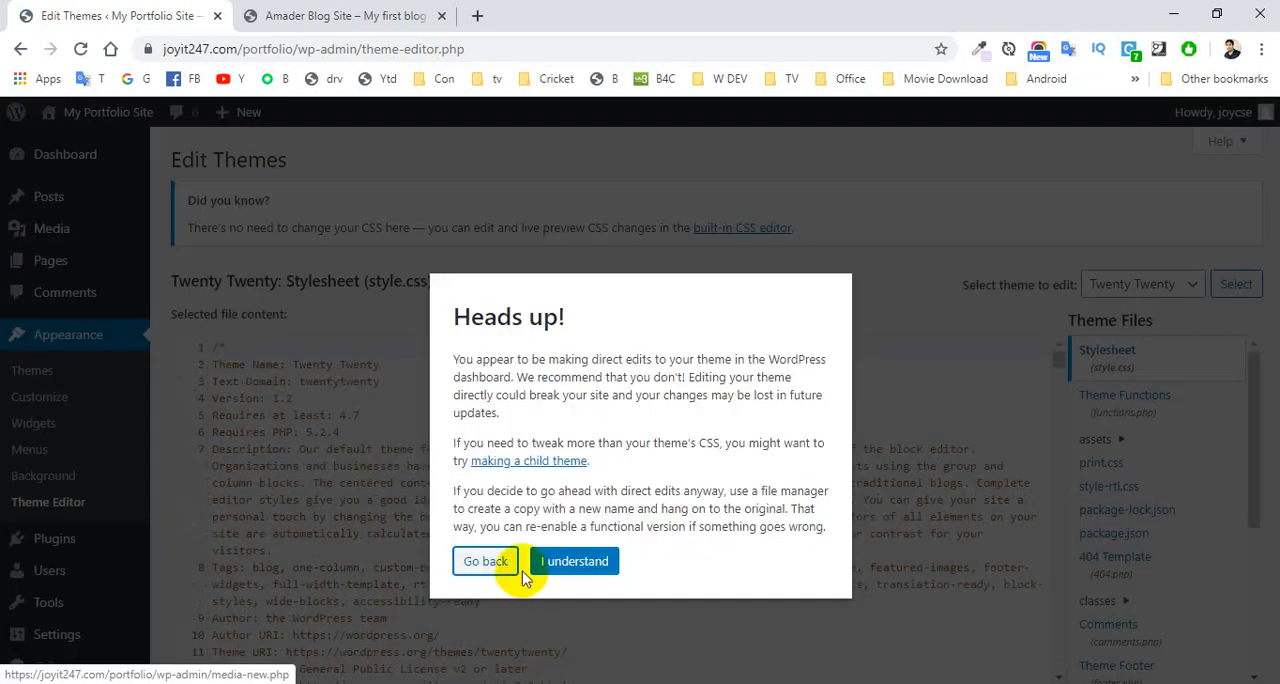
pyautogui.click(565, 566)
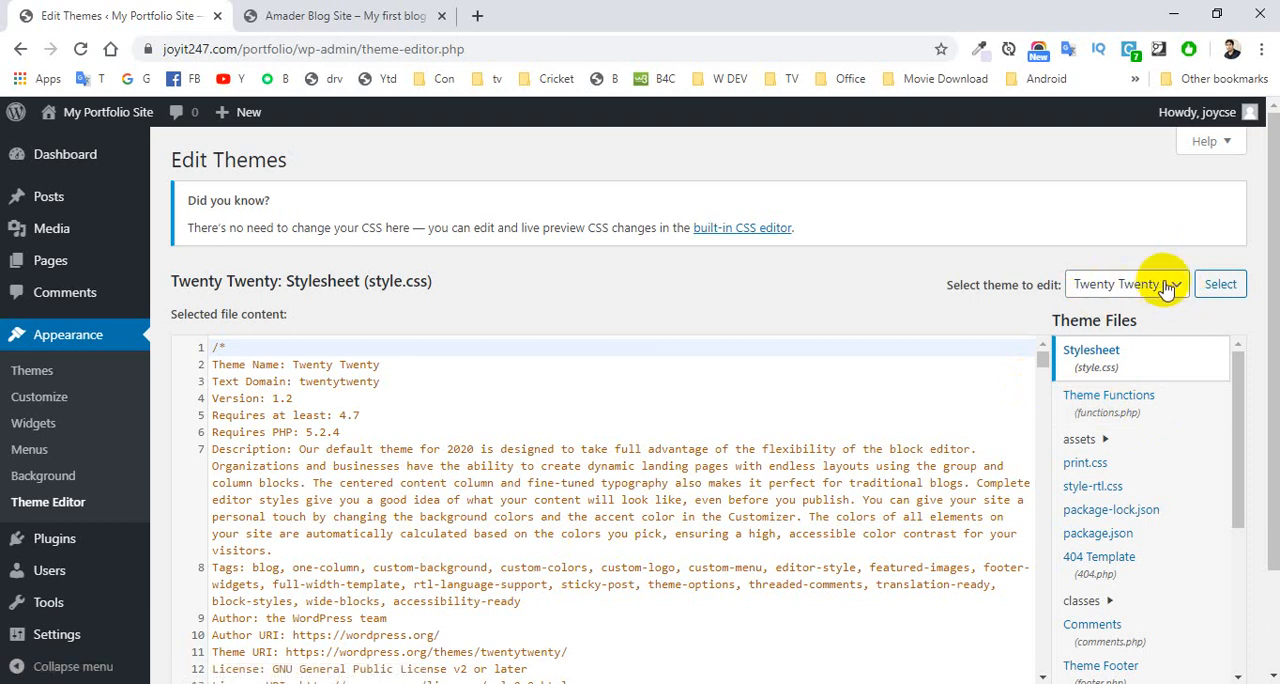
pyautogui.click(1108, 410)
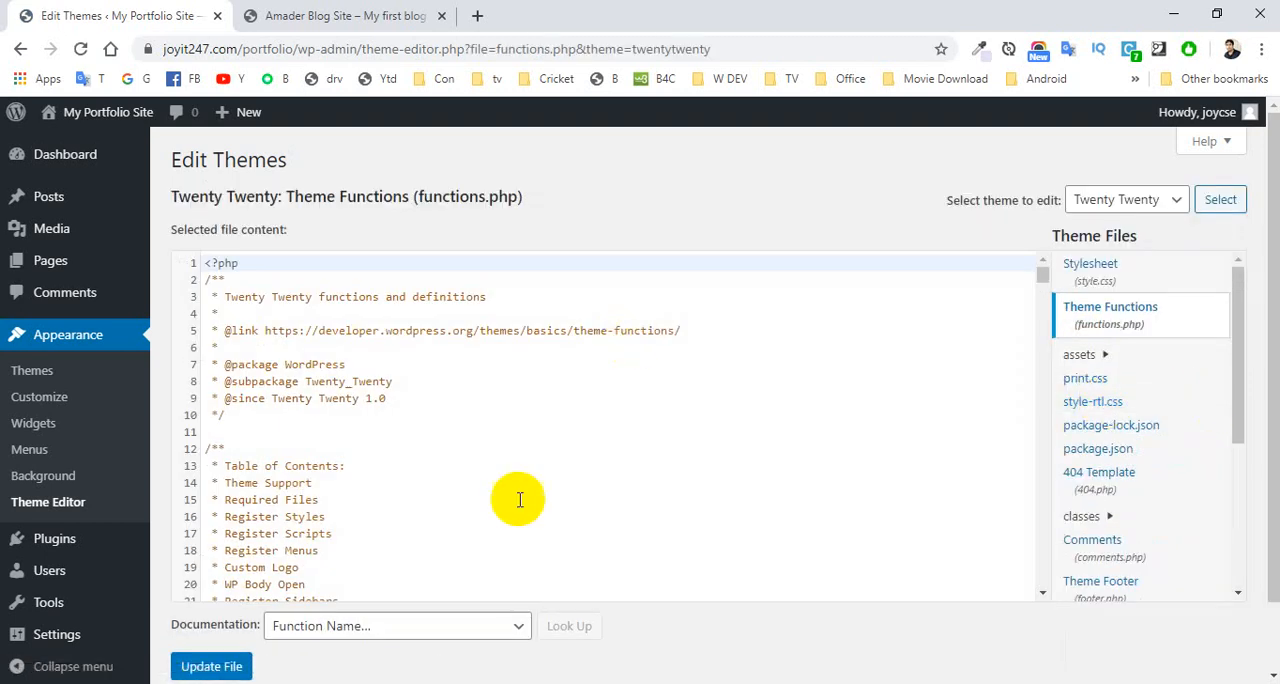
# - Make blank lines after the final return statement at the end of functions.php
pyautogui.moveTo(1044, 277); pyautogui.dragTo(1043, 586)
pyautogui.click(716, 557)
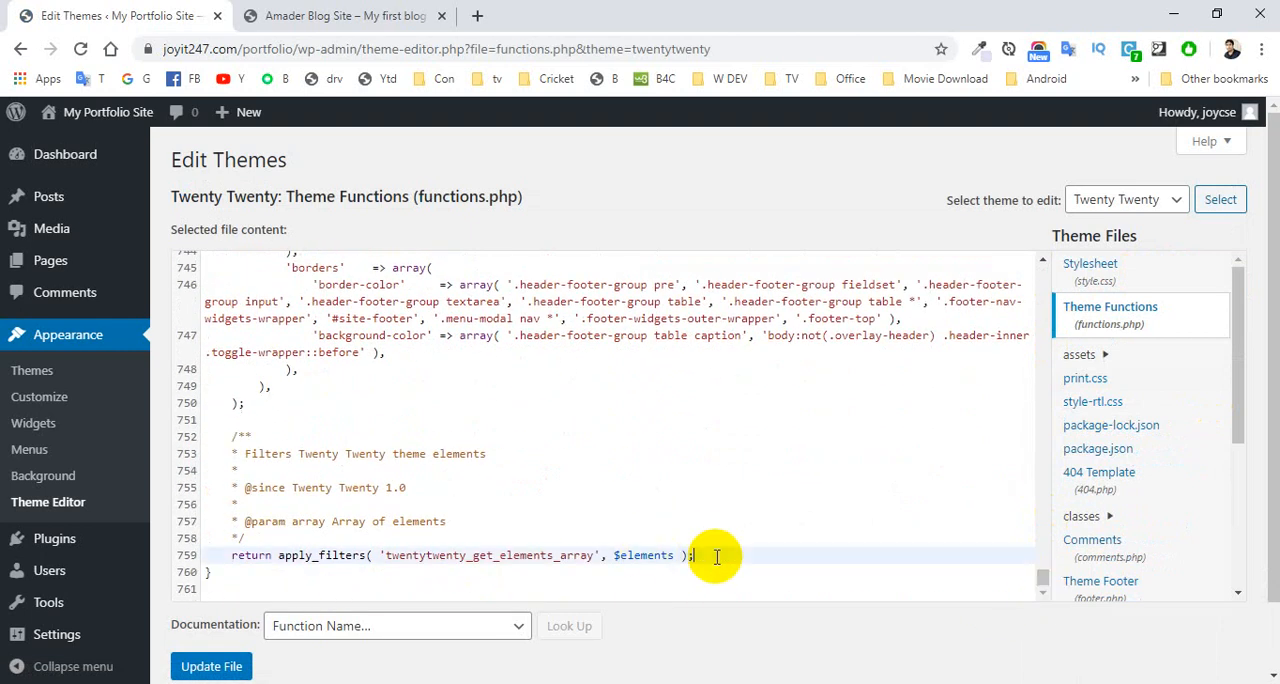
pyautogui.press('Return')
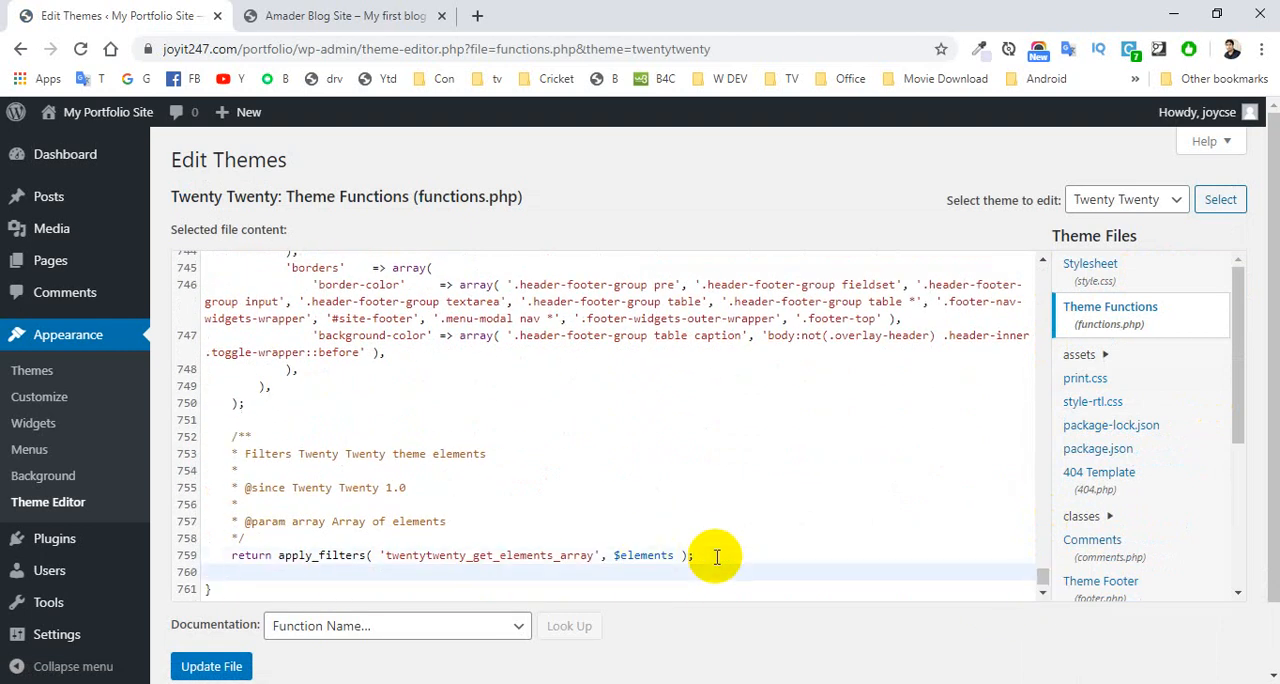
pyautogui.press('Down')
pyautogui.press('BackSpace')
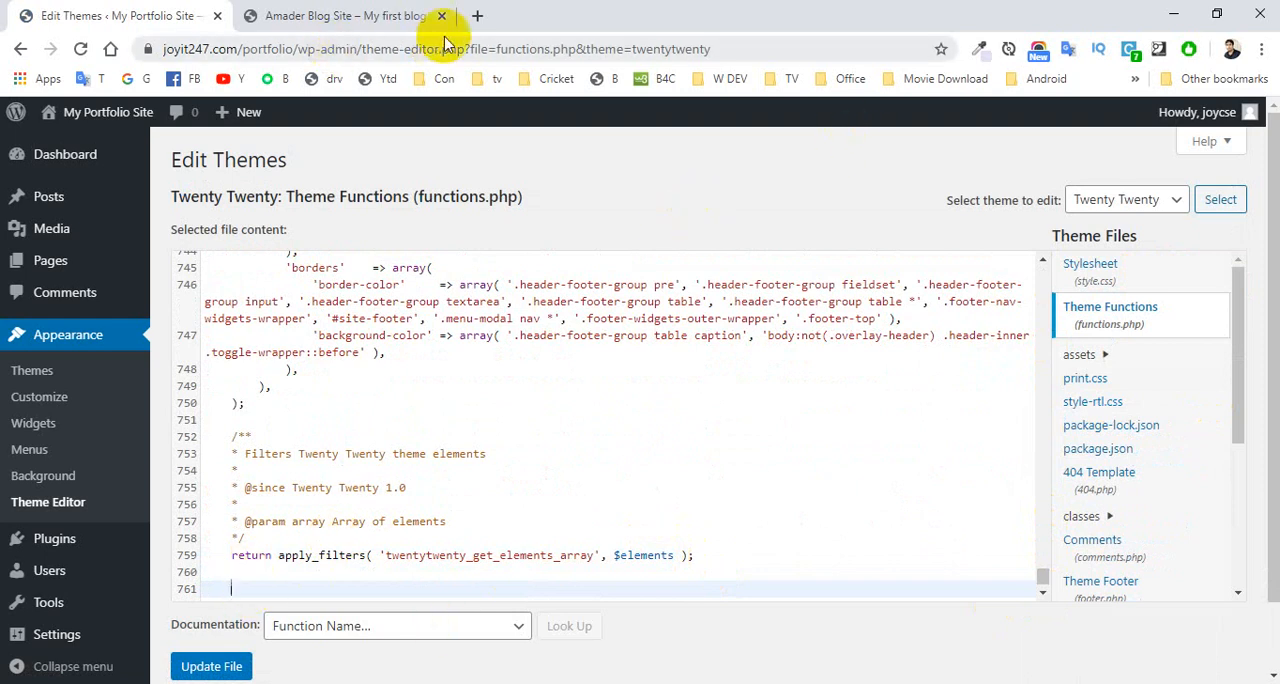
pyautogui.click(479, 17)
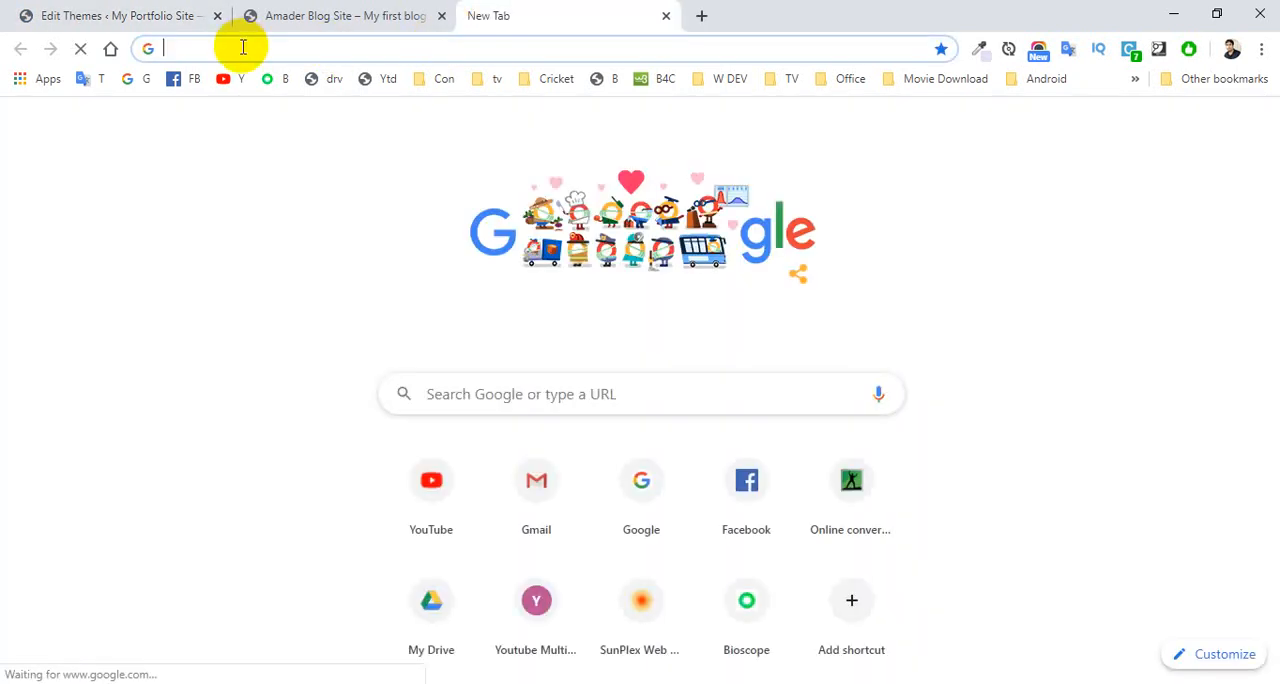
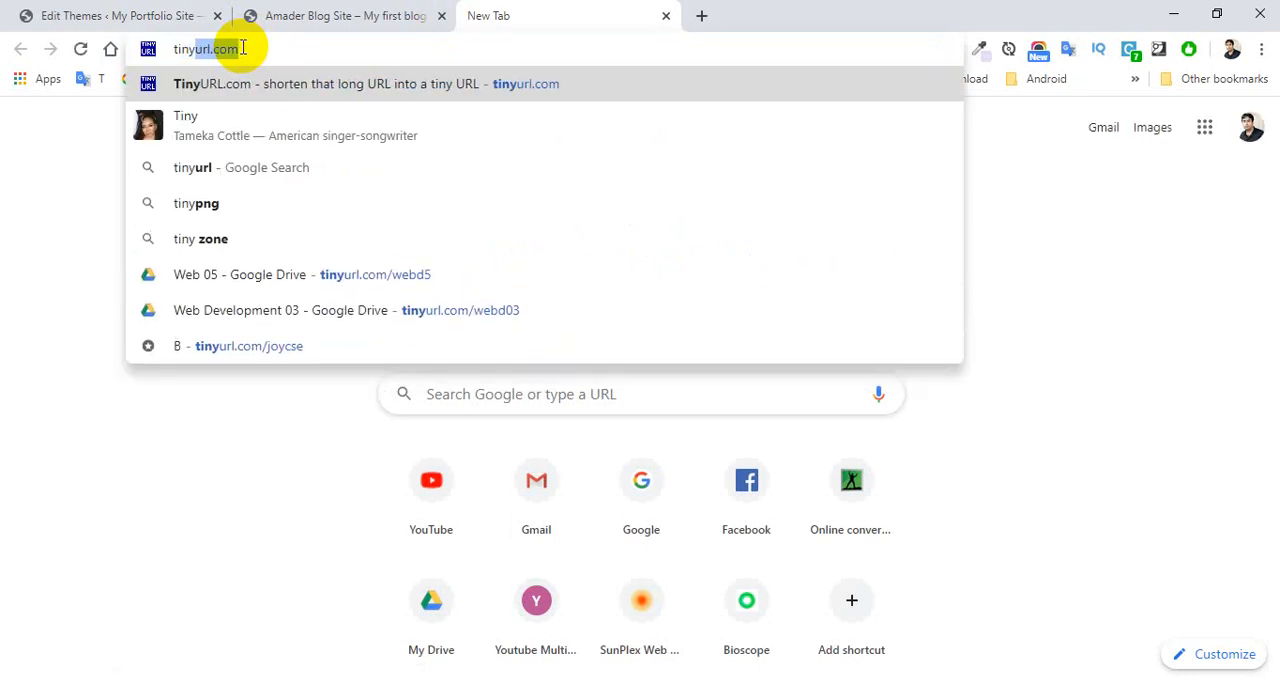
pyautogui.press('Right')
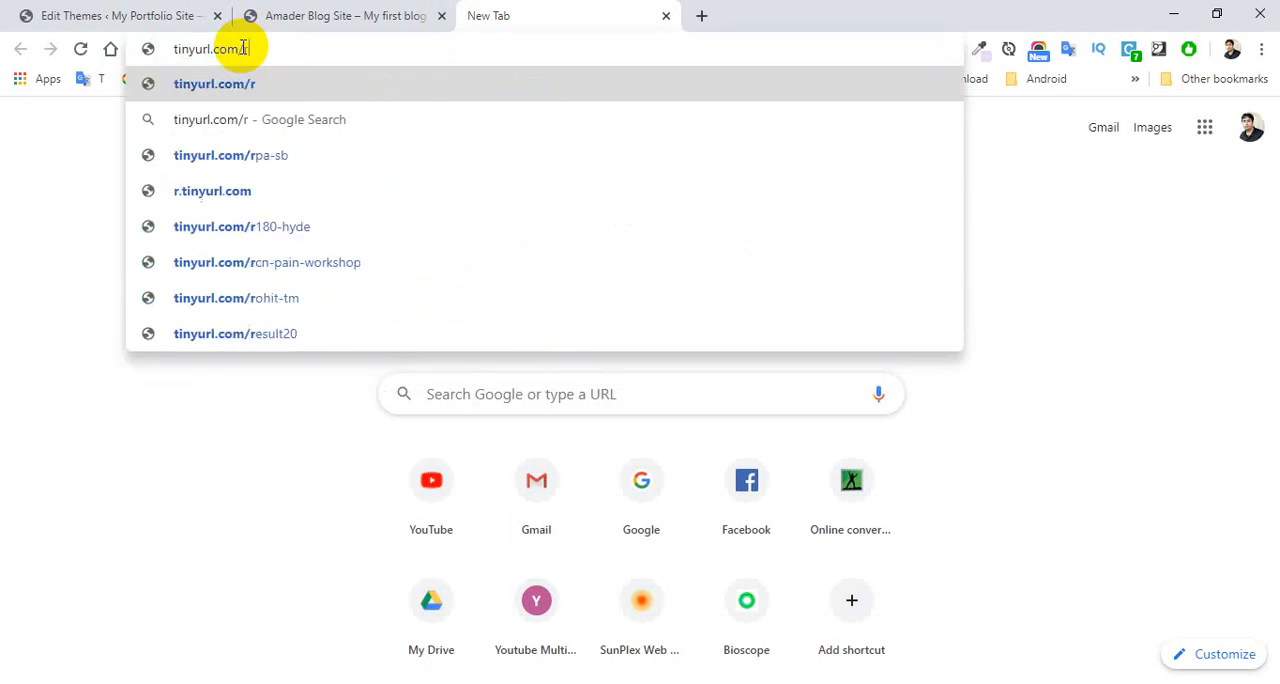
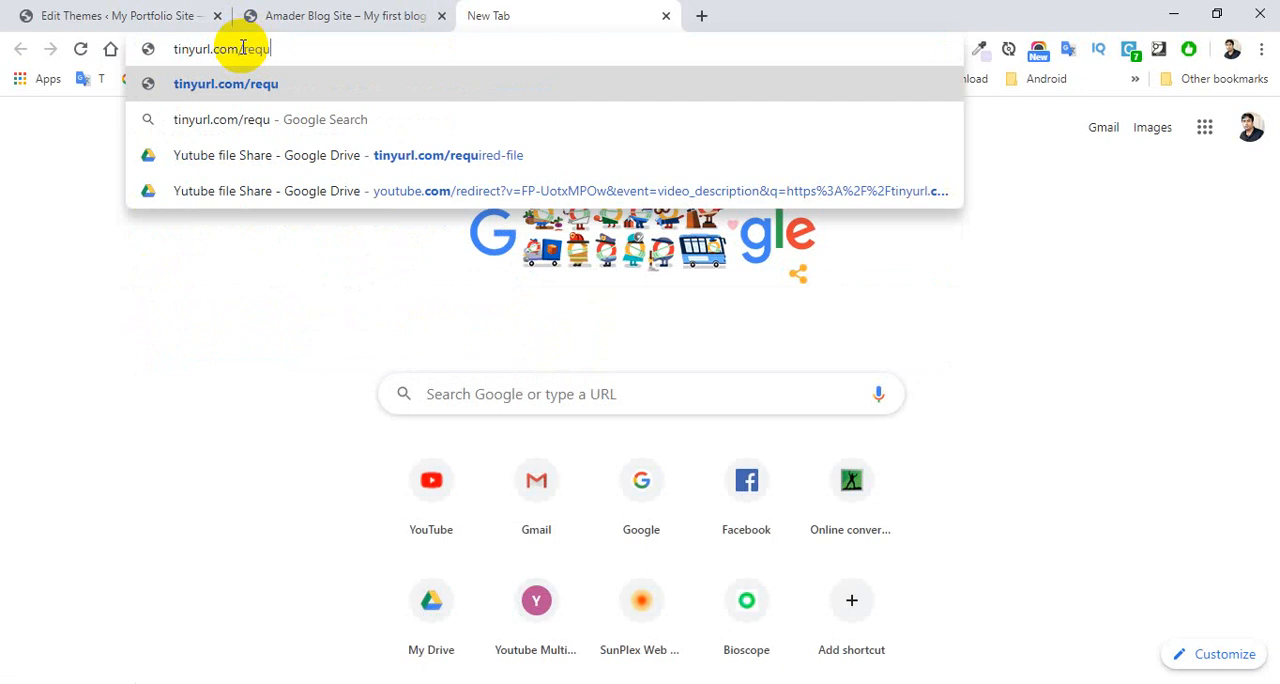
pyautogui.click(430, 152)
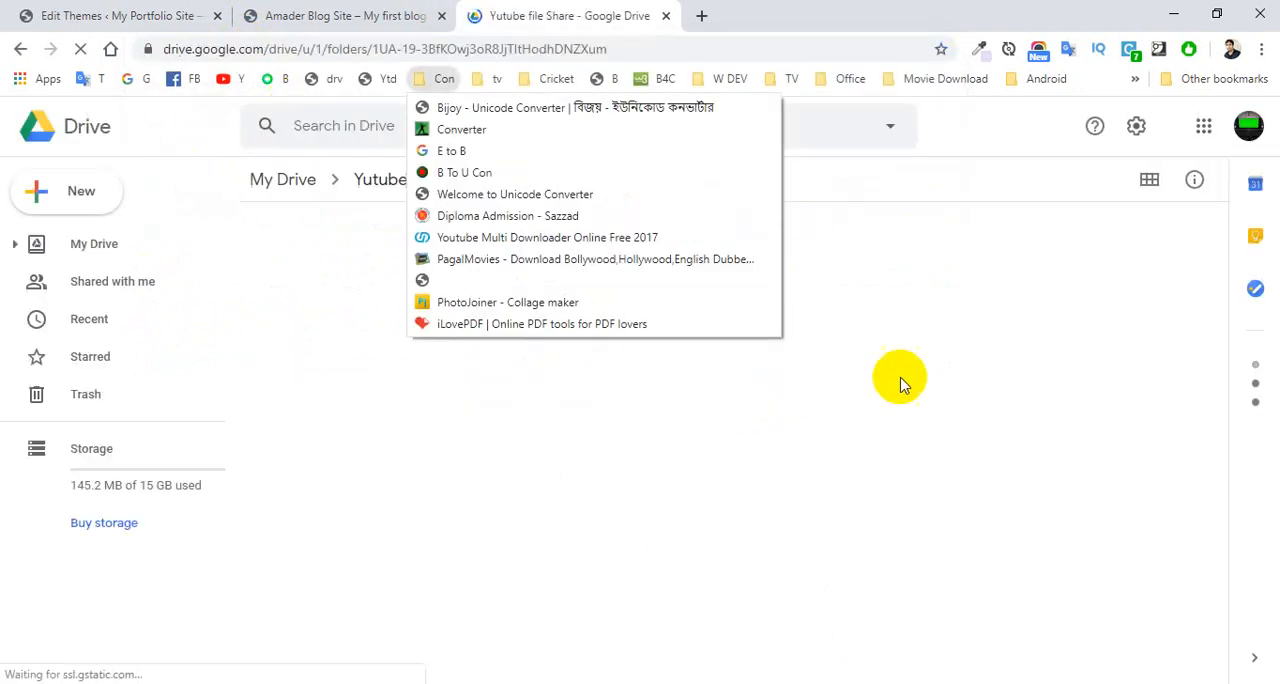
pyautogui.click(900, 377)
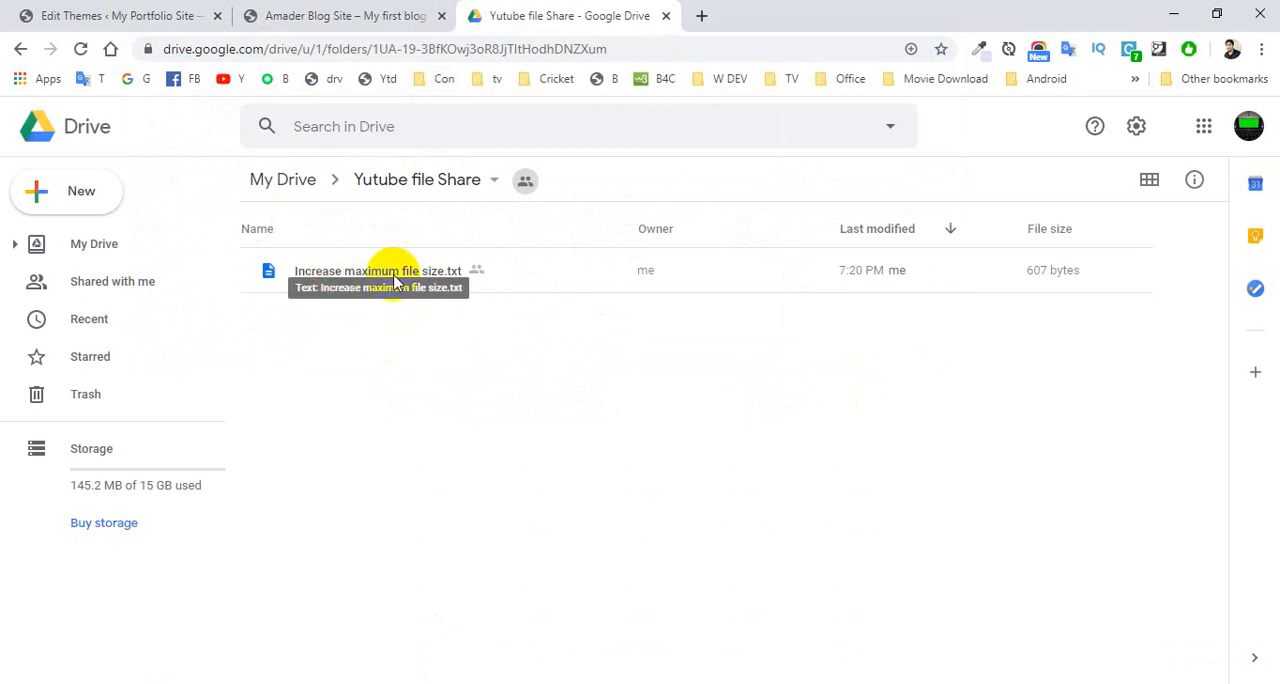
pyautogui.click(359, 273)
pyautogui.doubleClick(359, 273)
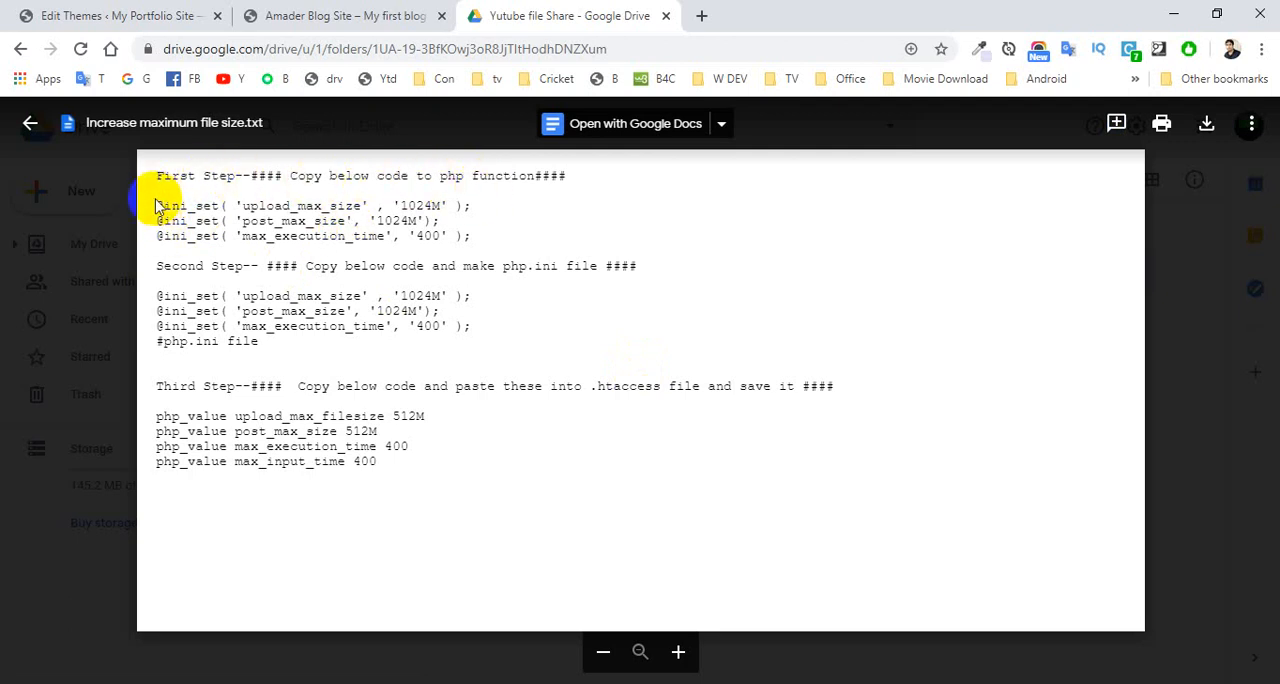
pyautogui.moveTo(157, 206); pyautogui.dragTo(465, 232)
pyautogui.hotkey('ctrl', 'c')
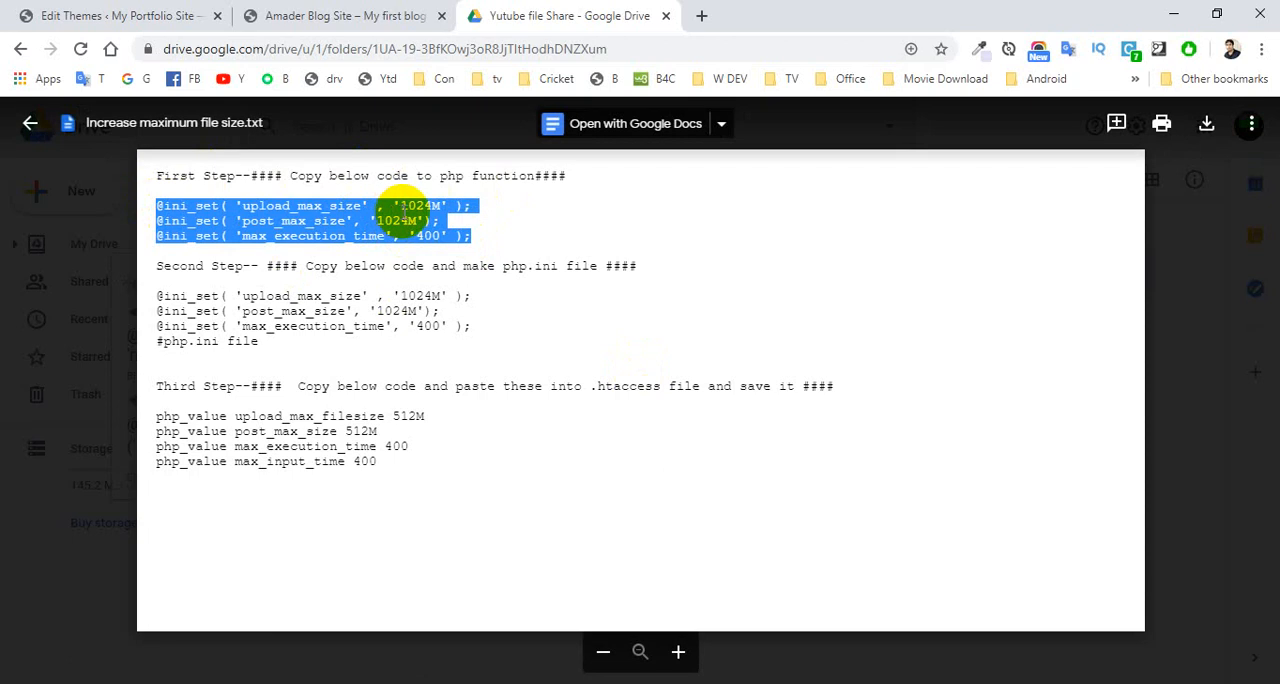
pyautogui.click(428, 203)
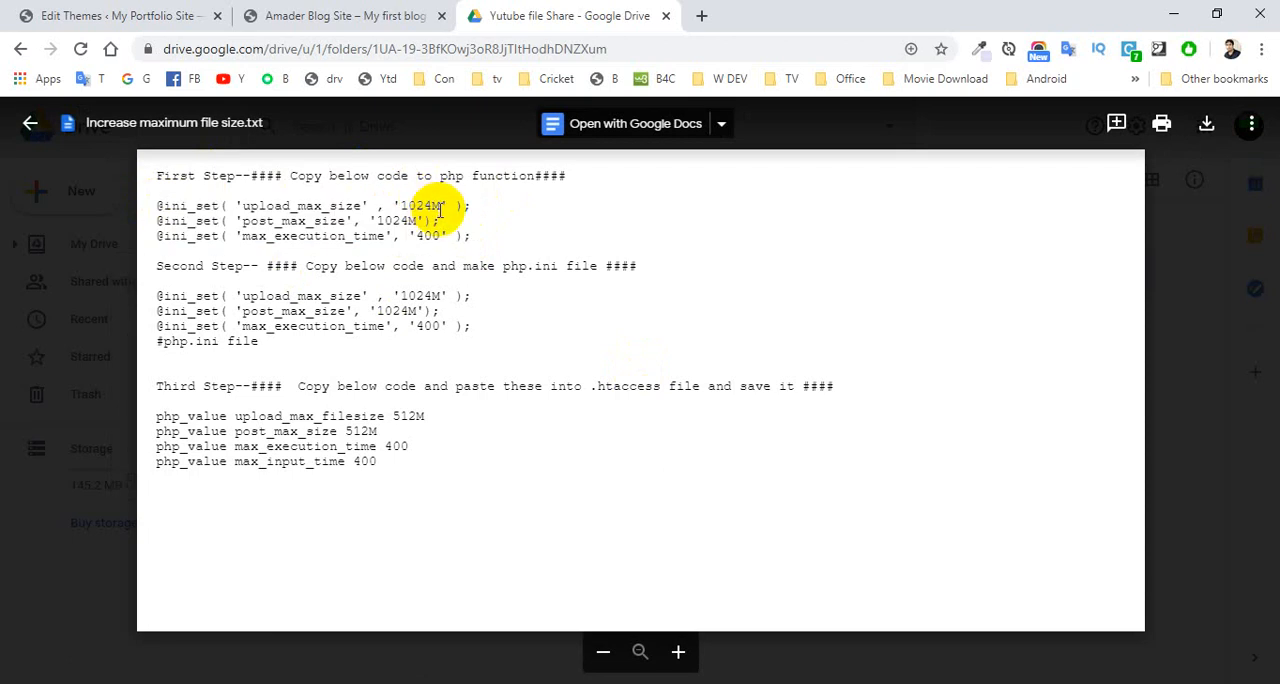
pyautogui.moveTo(443, 205); pyautogui.dragTo(413, 205)
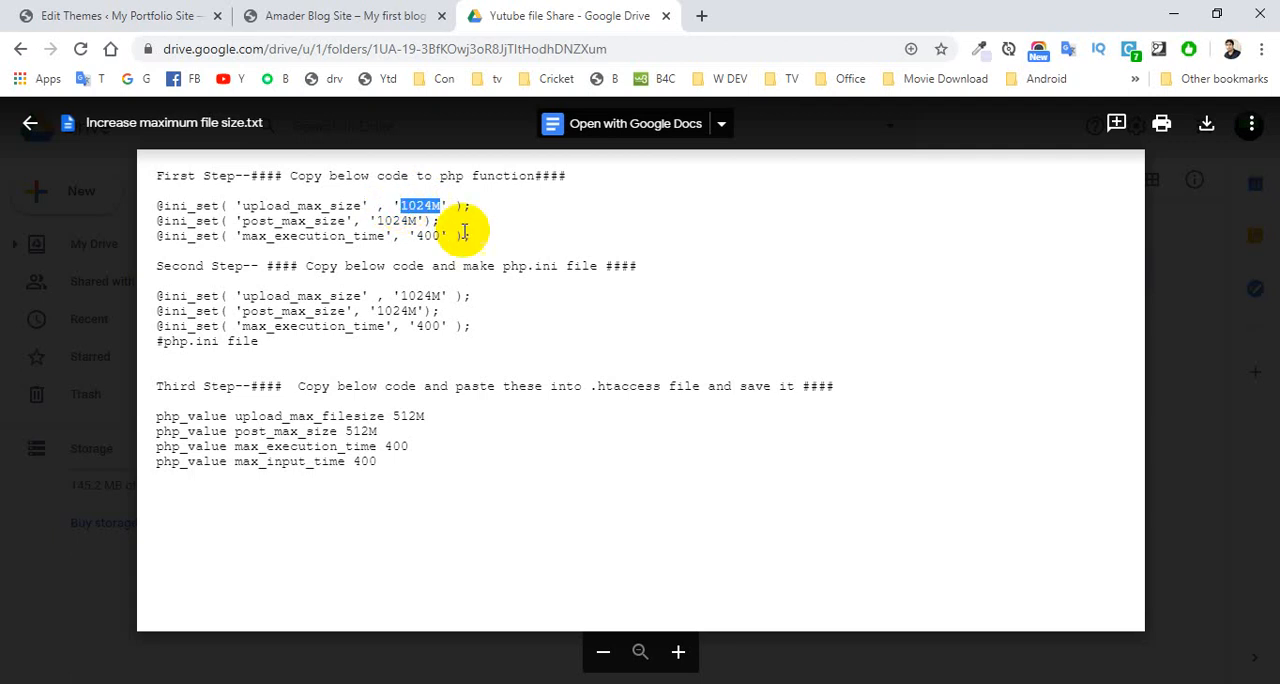
pyautogui.click(493, 255)
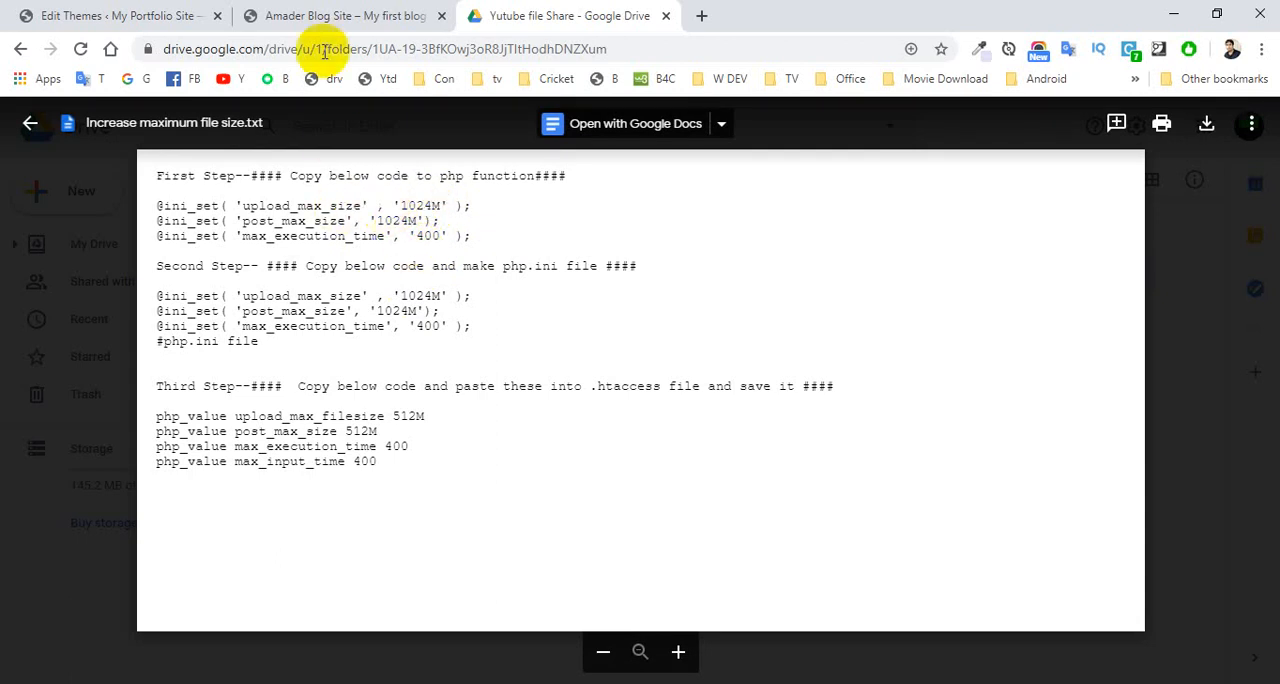
pyautogui.click(88, 16)
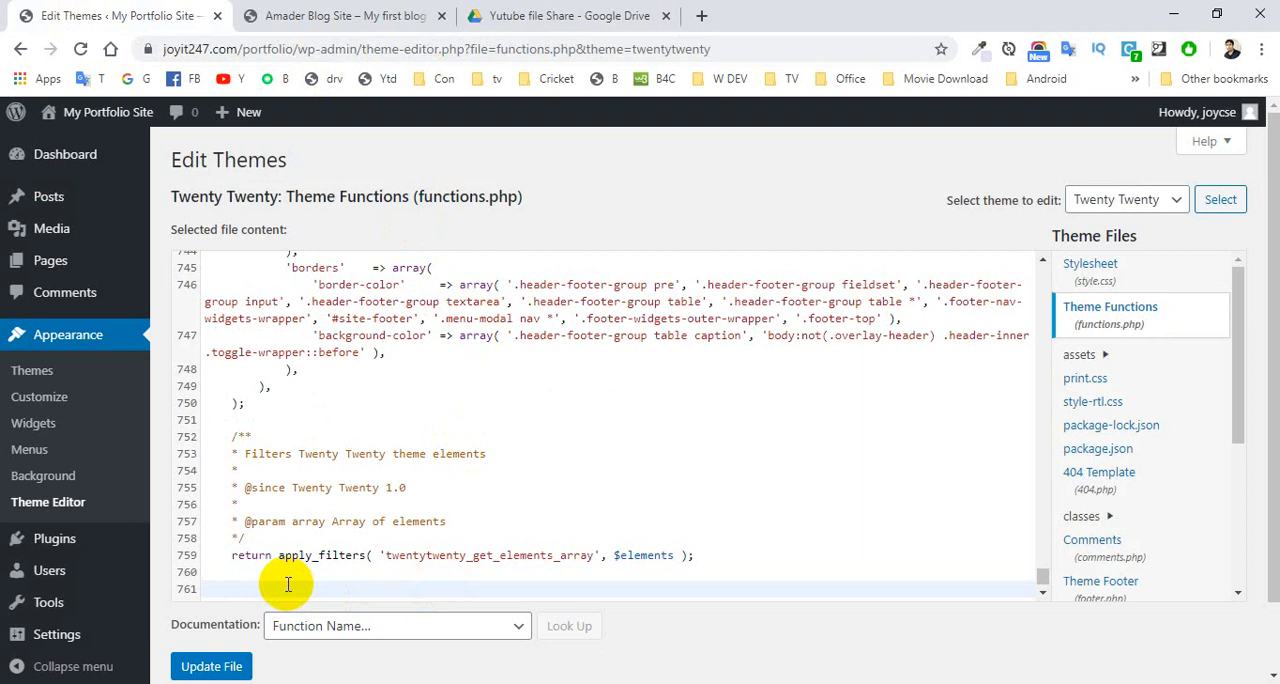
pyautogui.hotkey('ctrl', 'v')
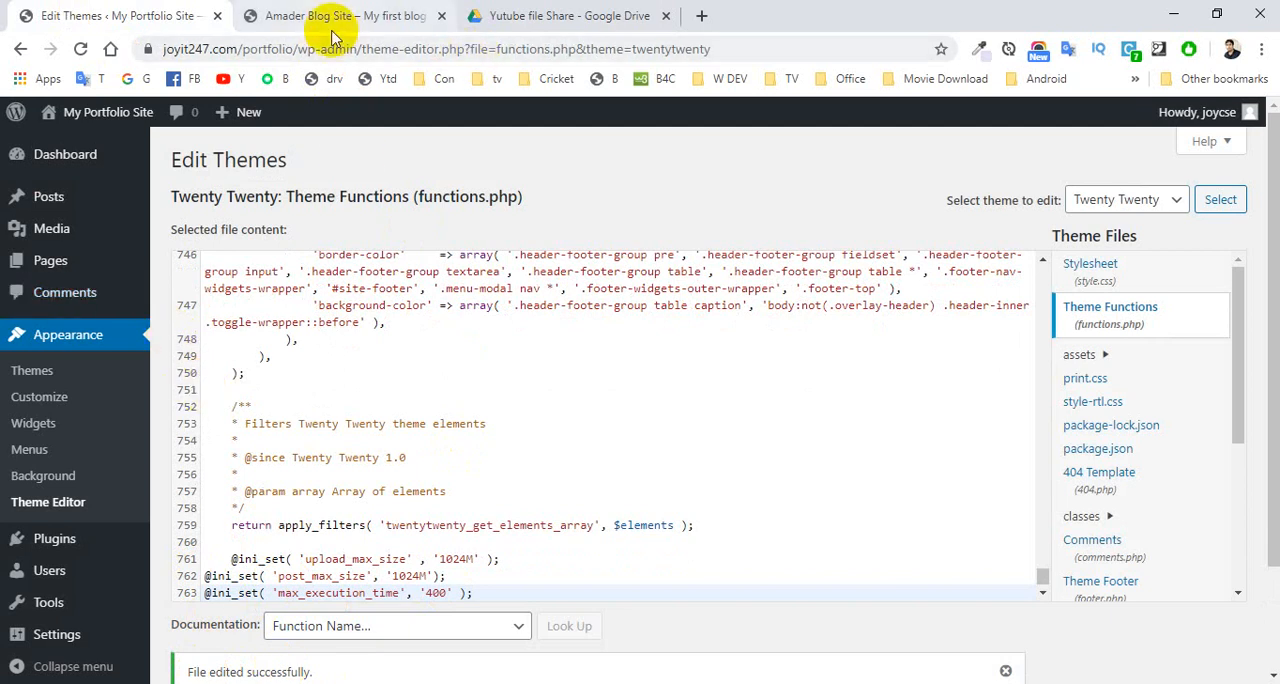
# - Copy the Second Step code block, including its #php.ini file line, from the shared text file in Drive
pyautogui.click(538, 17)
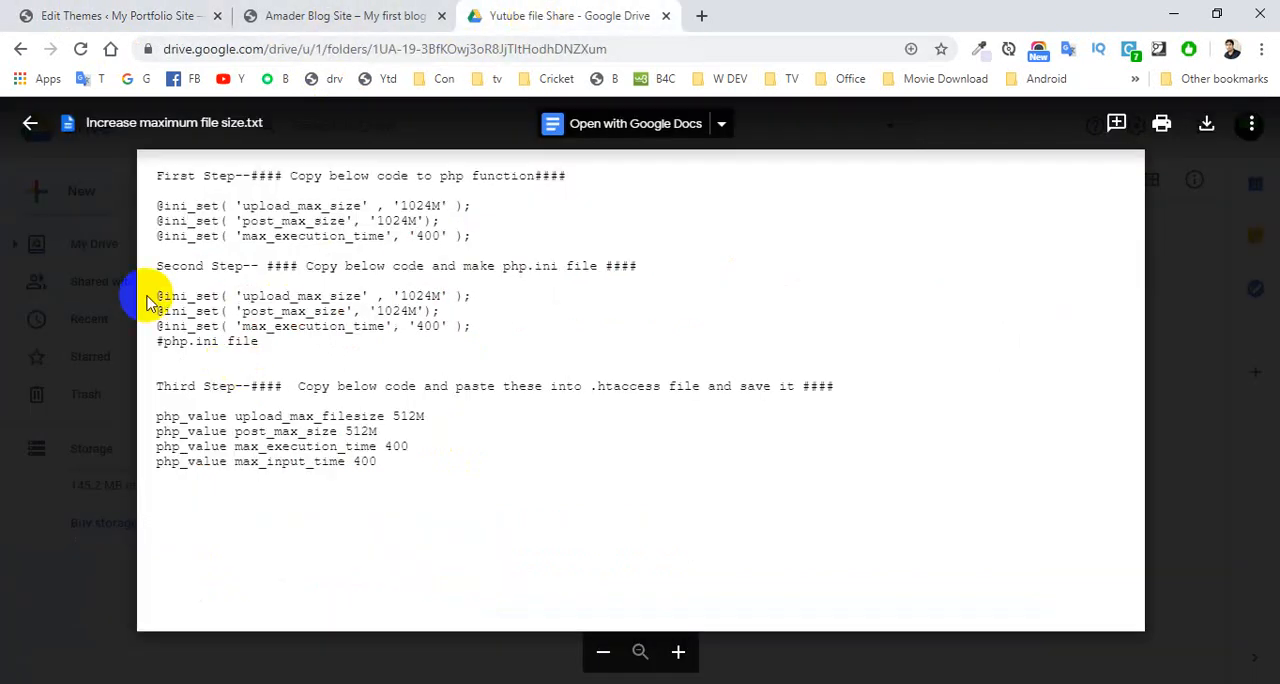
pyautogui.moveTo(160, 297); pyautogui.dragTo(281, 345)
pyautogui.hotkey('ctrl', 'c')
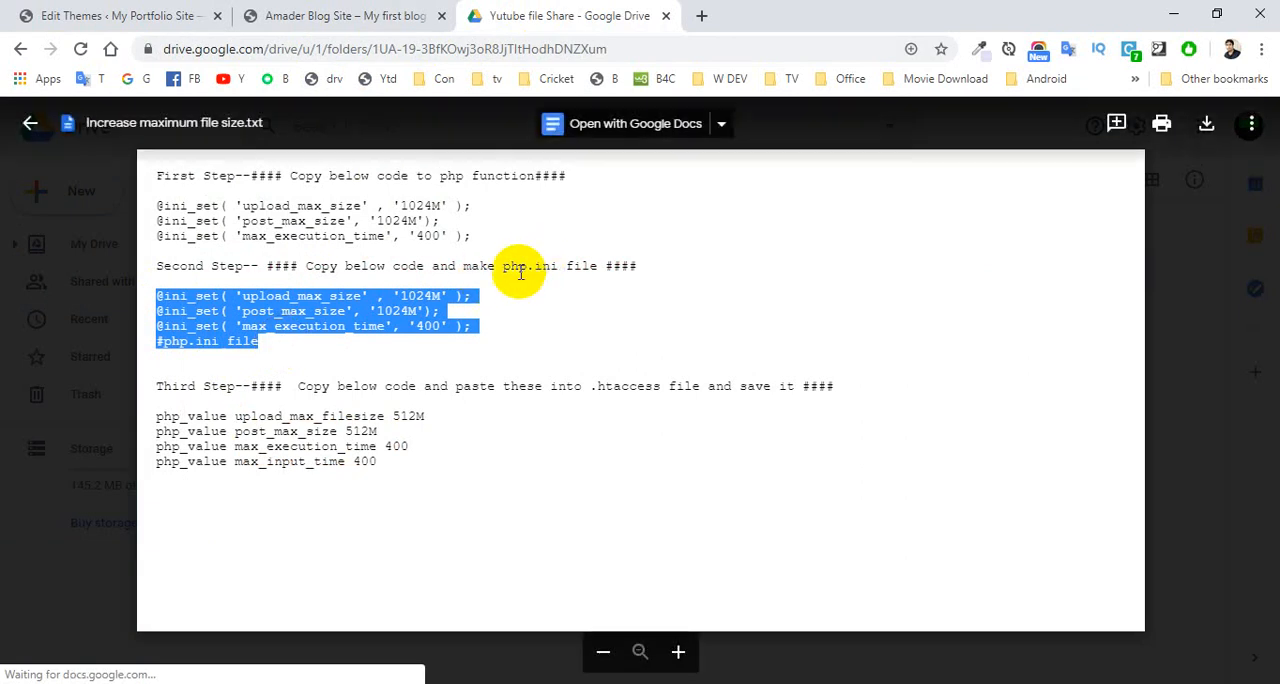
pyautogui.moveTo(503, 266); pyautogui.dragTo(552, 266)
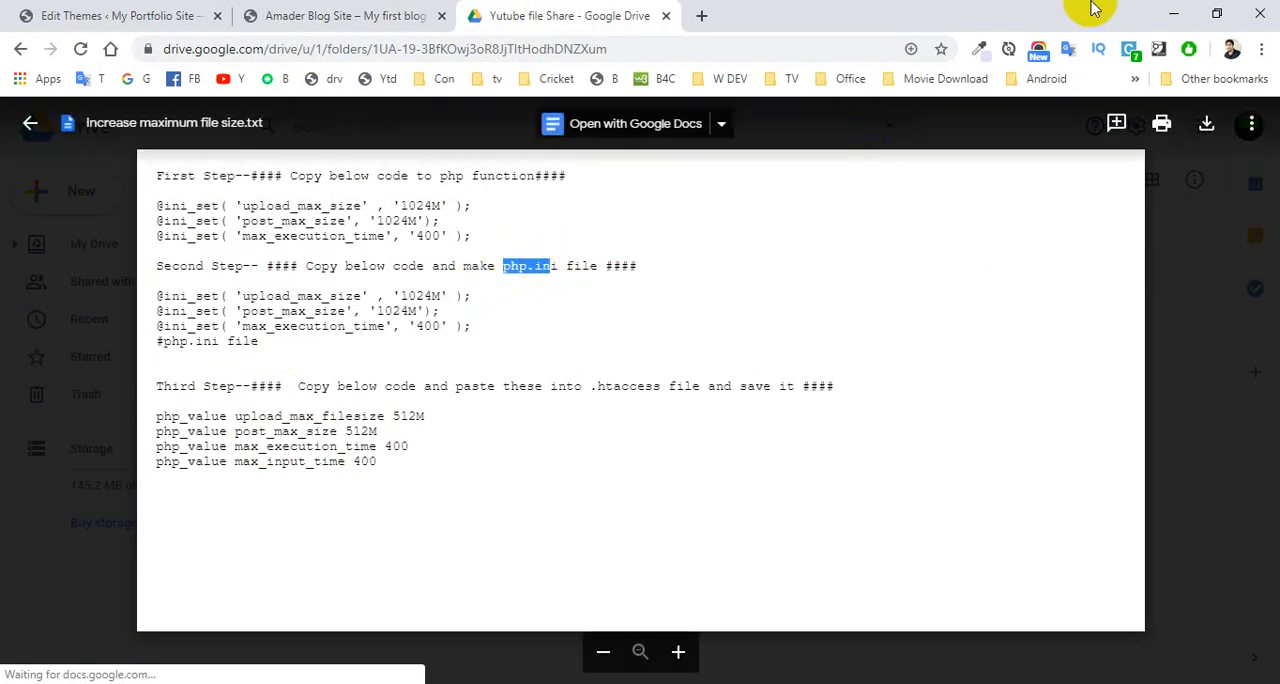
# - Go to the desktop and move the existing php.ini file to the Recycle Bin
pyautogui.click(1174, 14)
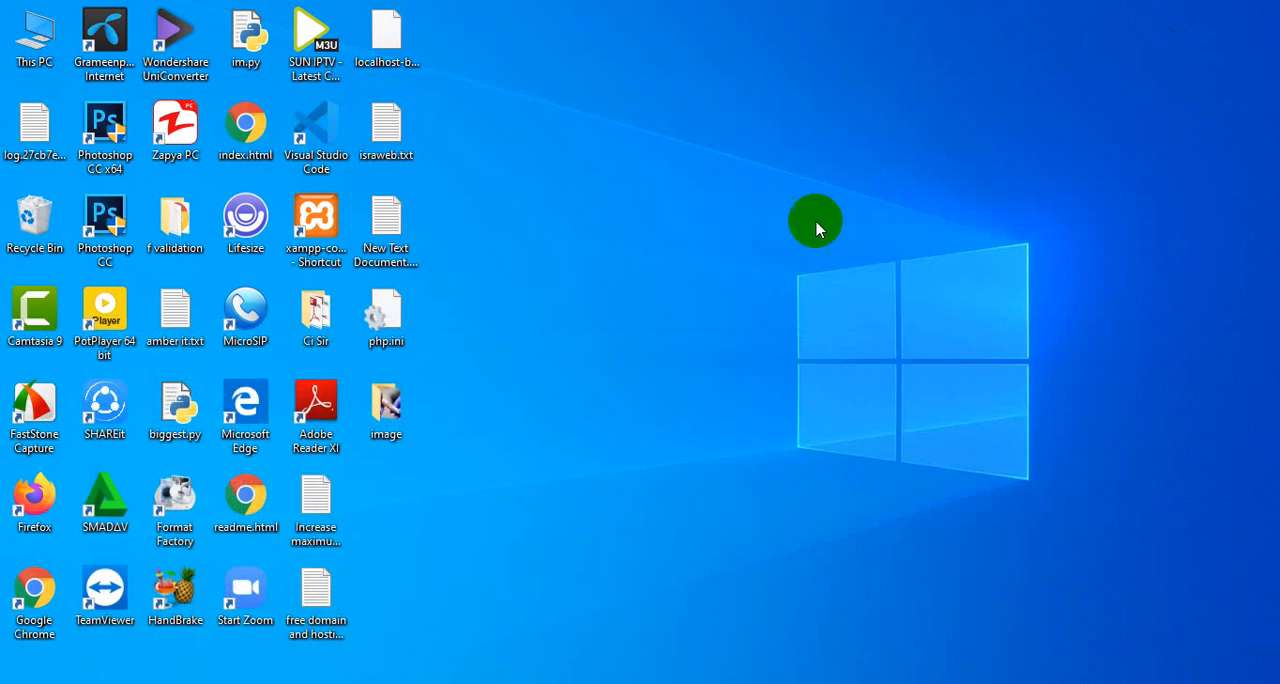
pyautogui.rightClick(640, 177)
pyautogui.moveTo(723, 324)
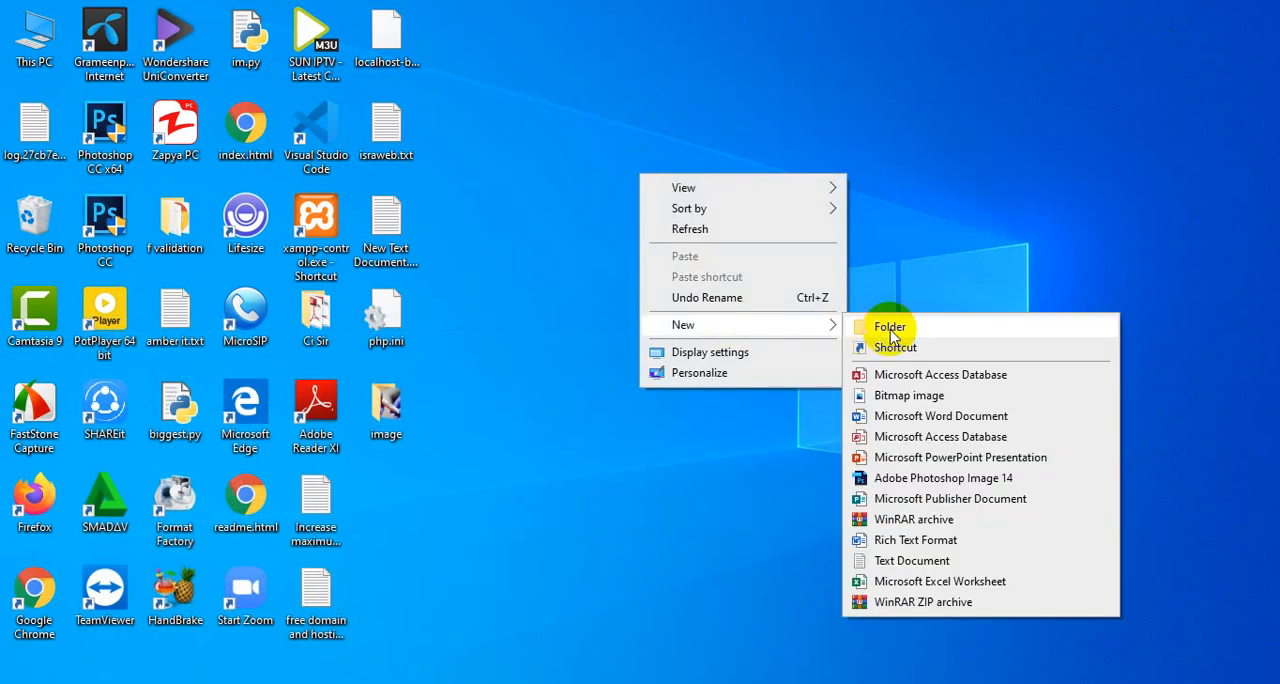
pyautogui.click(563, 506)
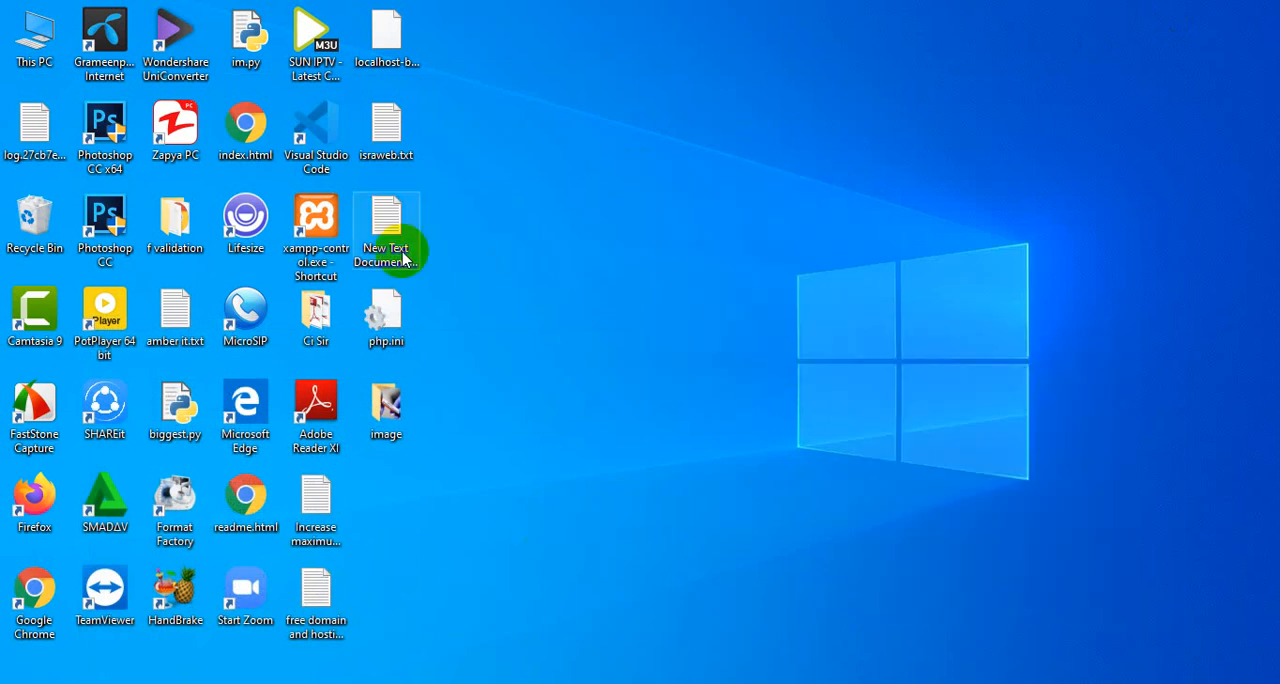
pyautogui.moveTo(390, 352); pyautogui.dragTo(38, 222)
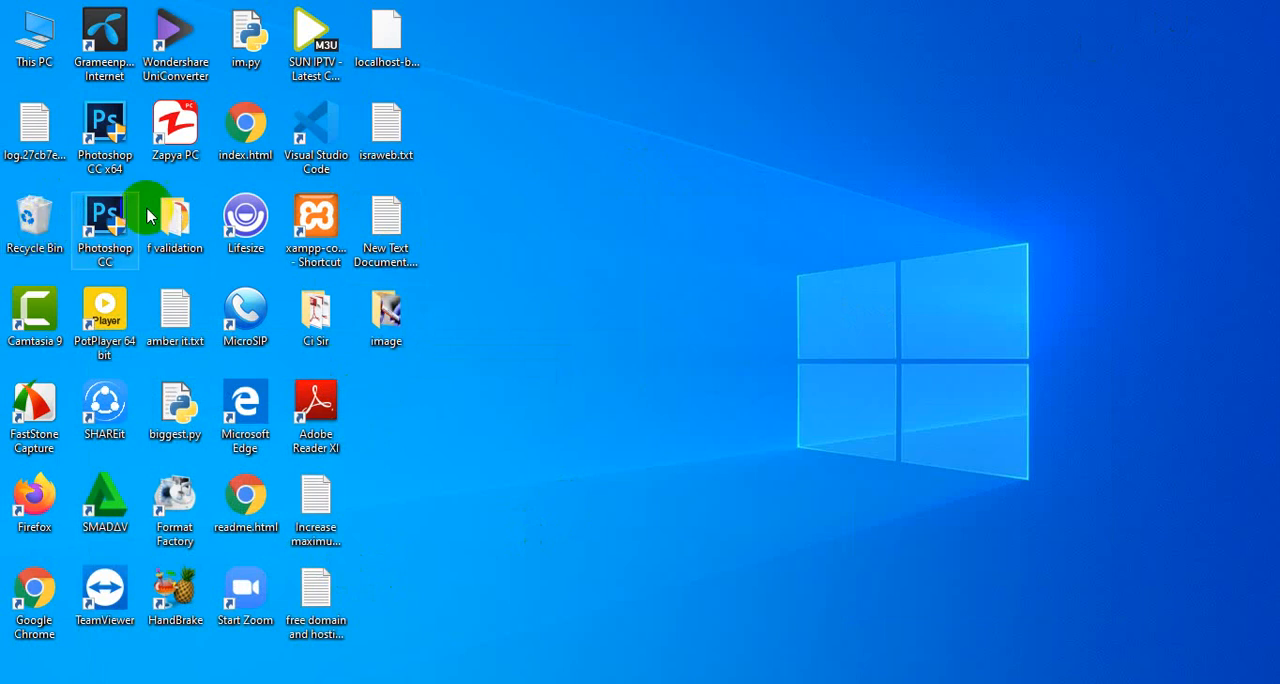
pyautogui.rightClick(492, 246)
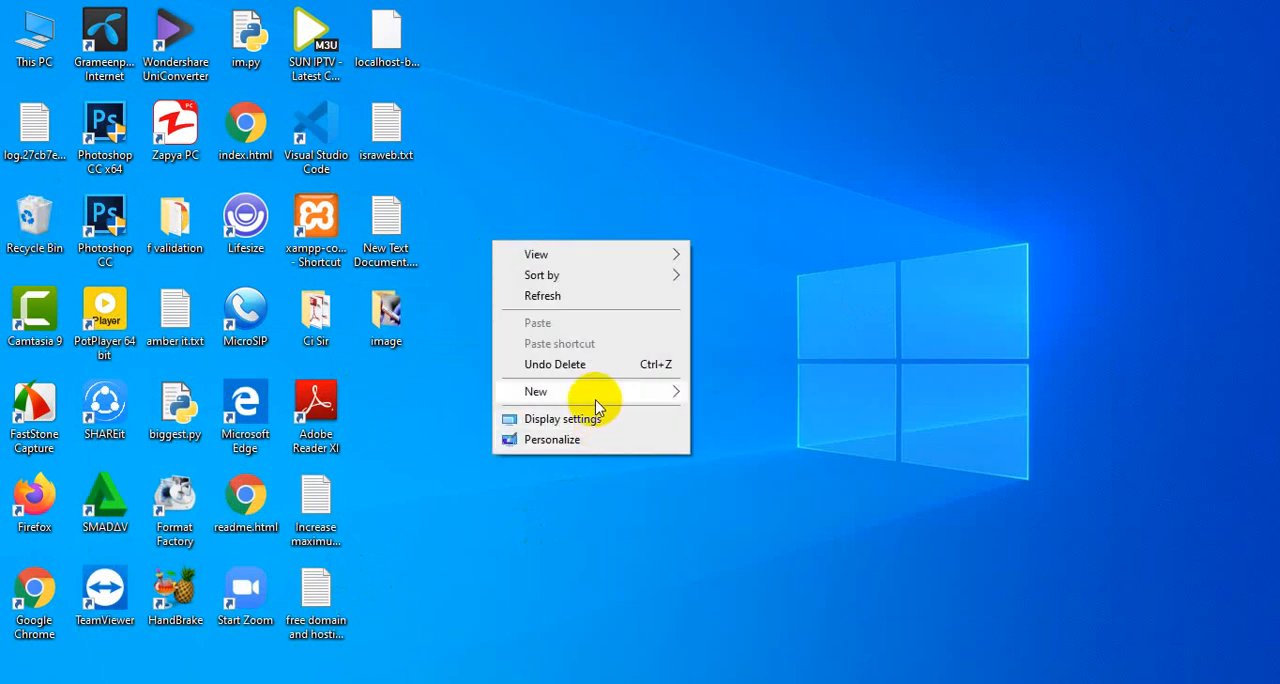
pyautogui.moveTo(591, 389)
pyautogui.click(740, 627)
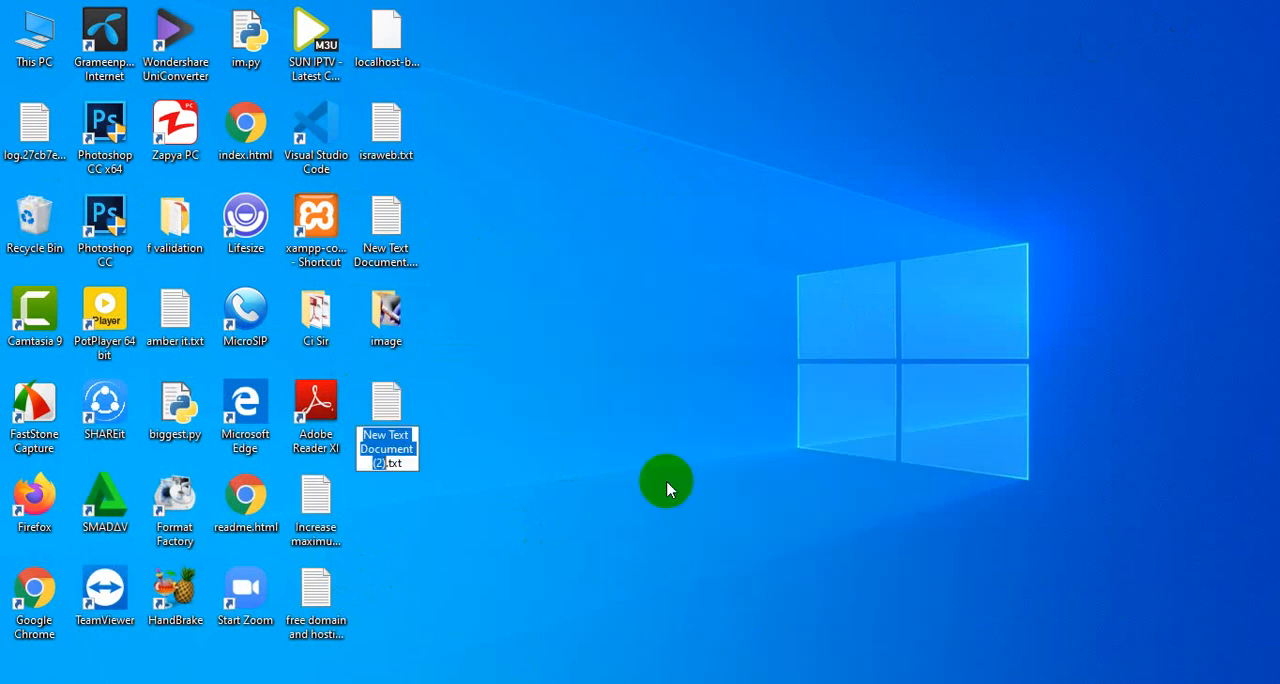
pyautogui.click(449, 430)
pyautogui.doubleClick(386, 400)
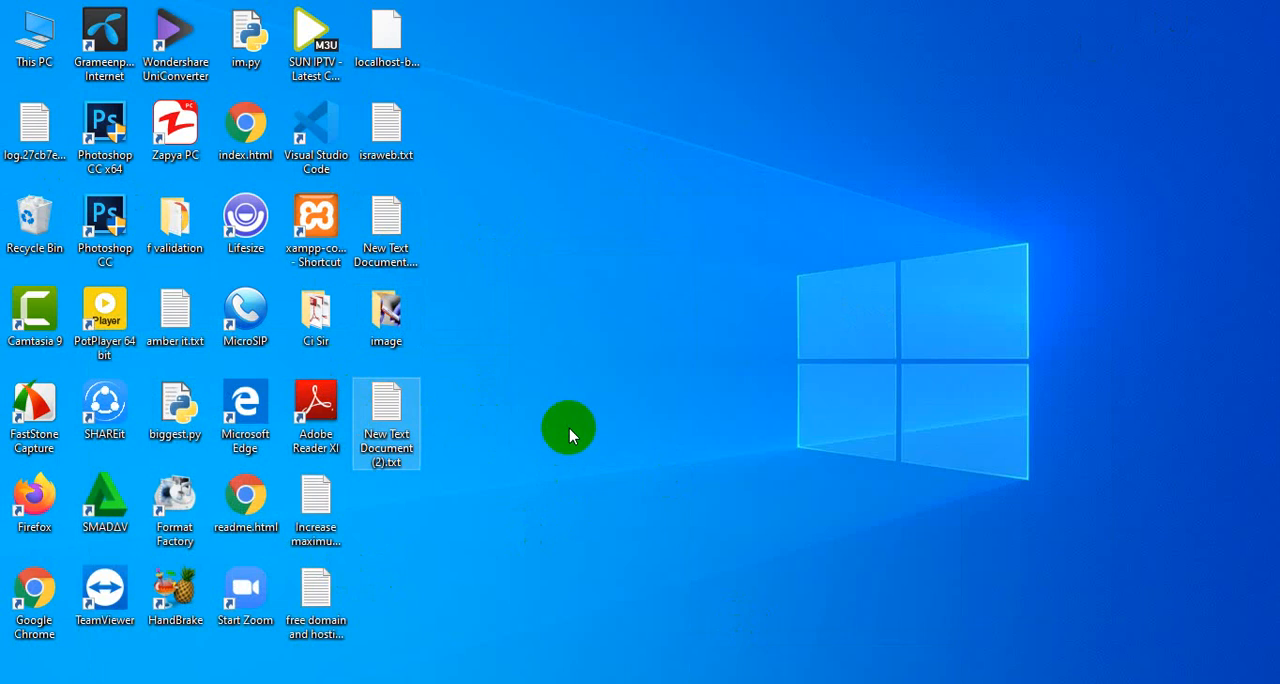
pyautogui.hotkey('ctrl', 'v')
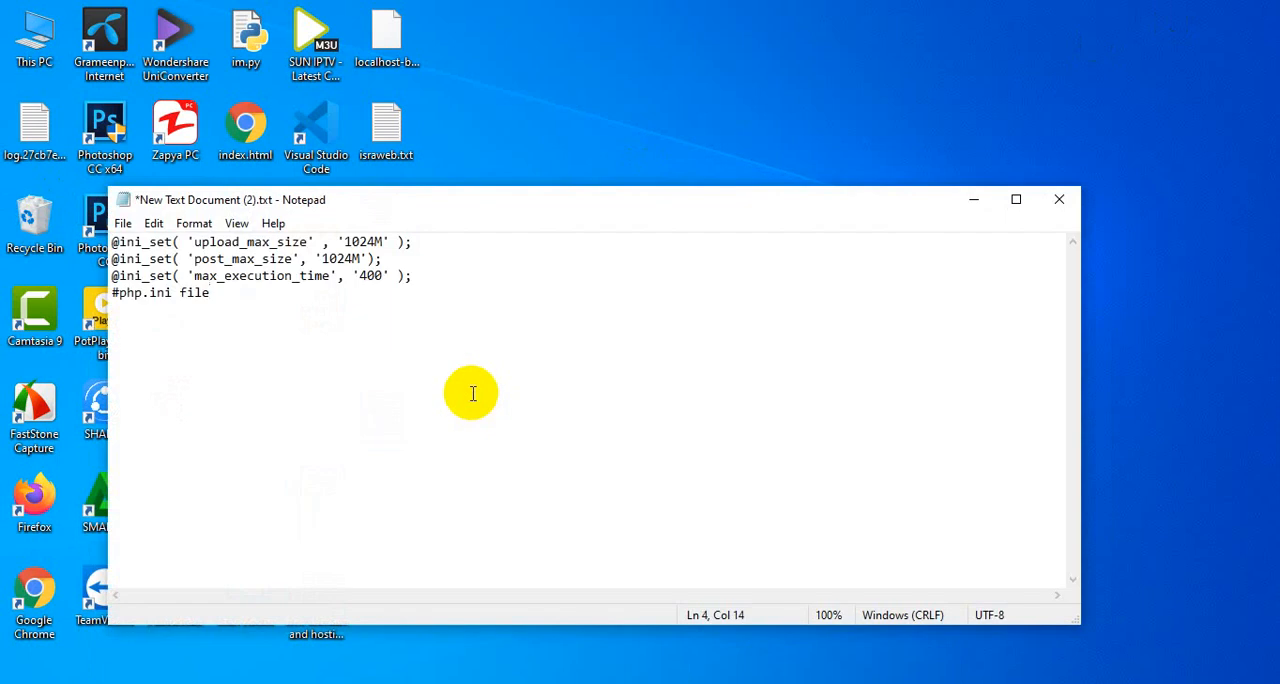
# - Remove the #php.ini file line, save the document to the Desktop as php.ini and close Notepad
pyautogui.moveTo(212, 293); pyautogui.dragTo(110, 293)
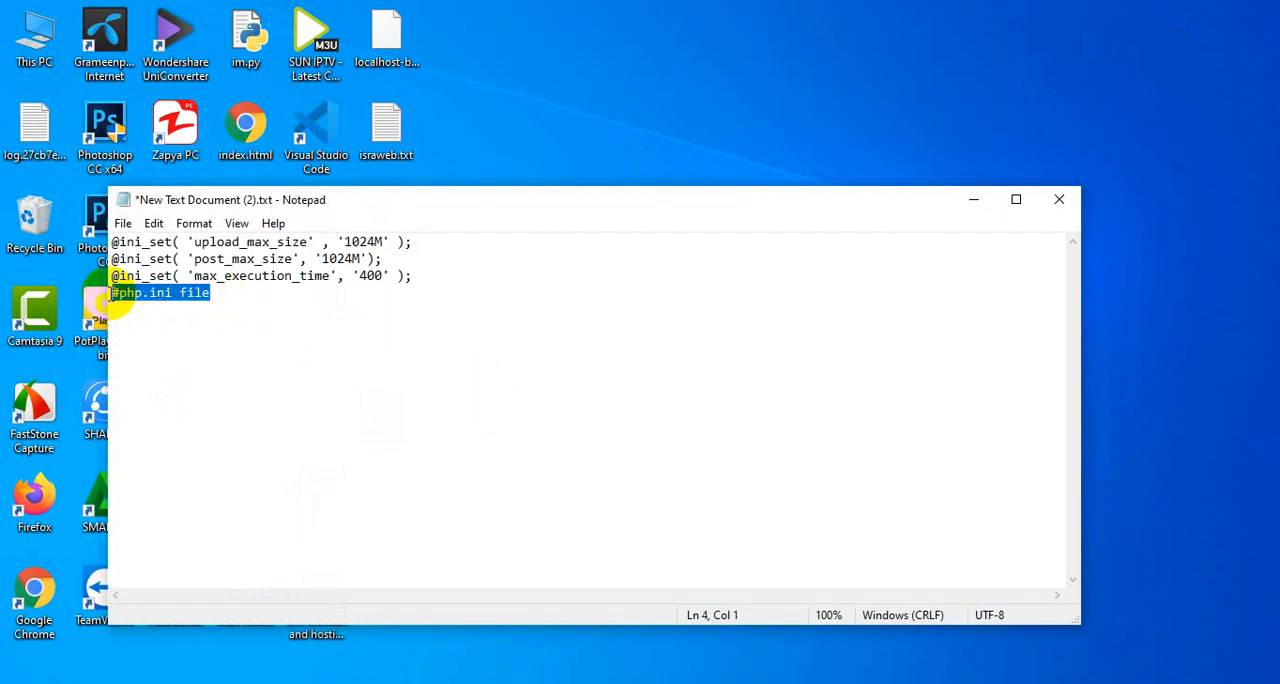
pyautogui.click(124, 224)
pyautogui.click(178, 328)
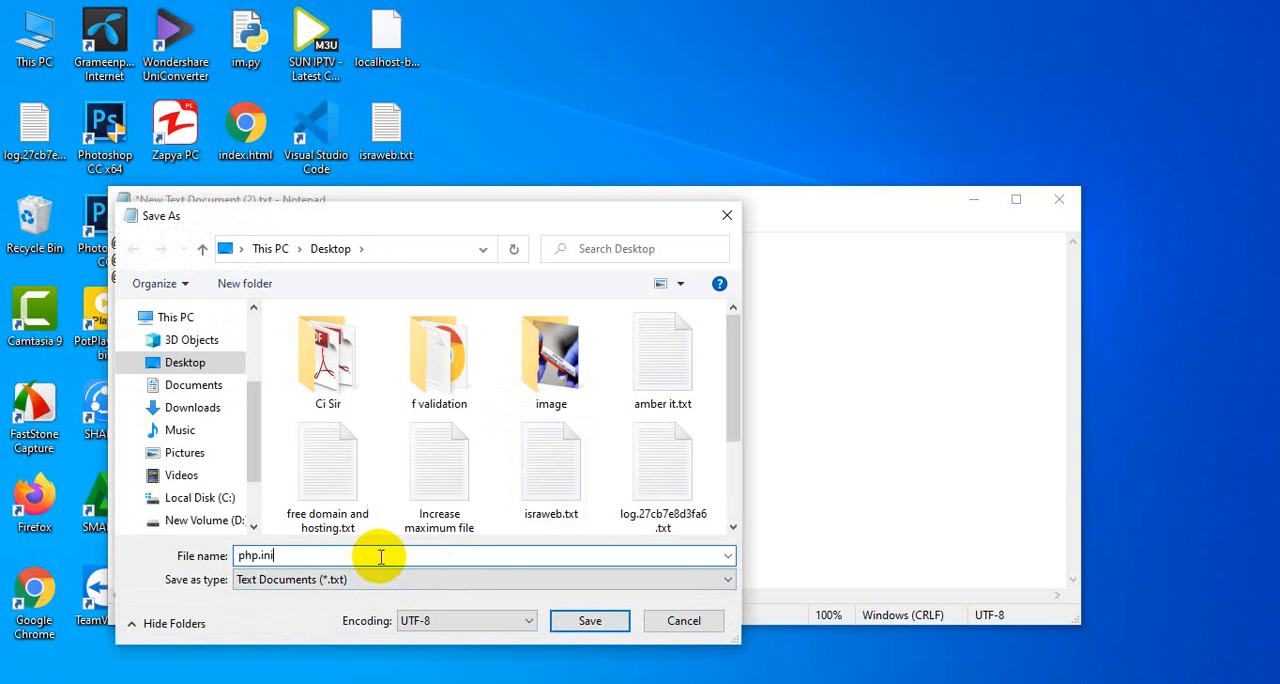
pyautogui.press('Return')
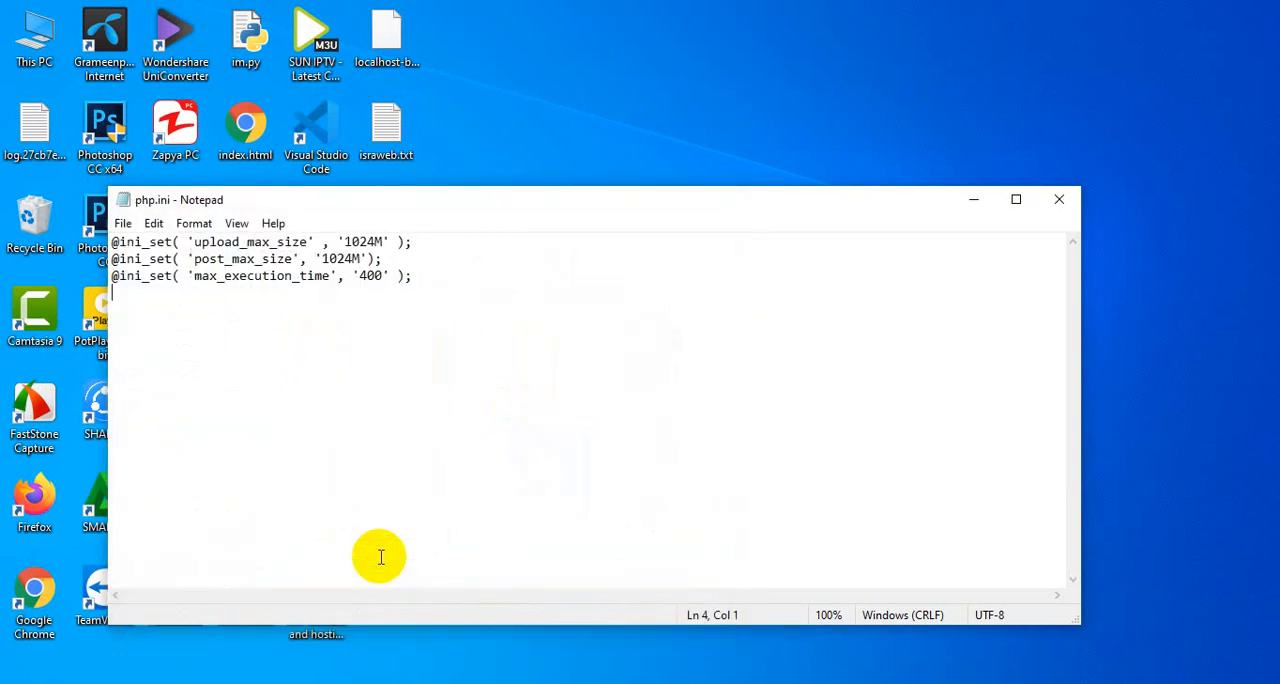
pyautogui.click(1059, 200)
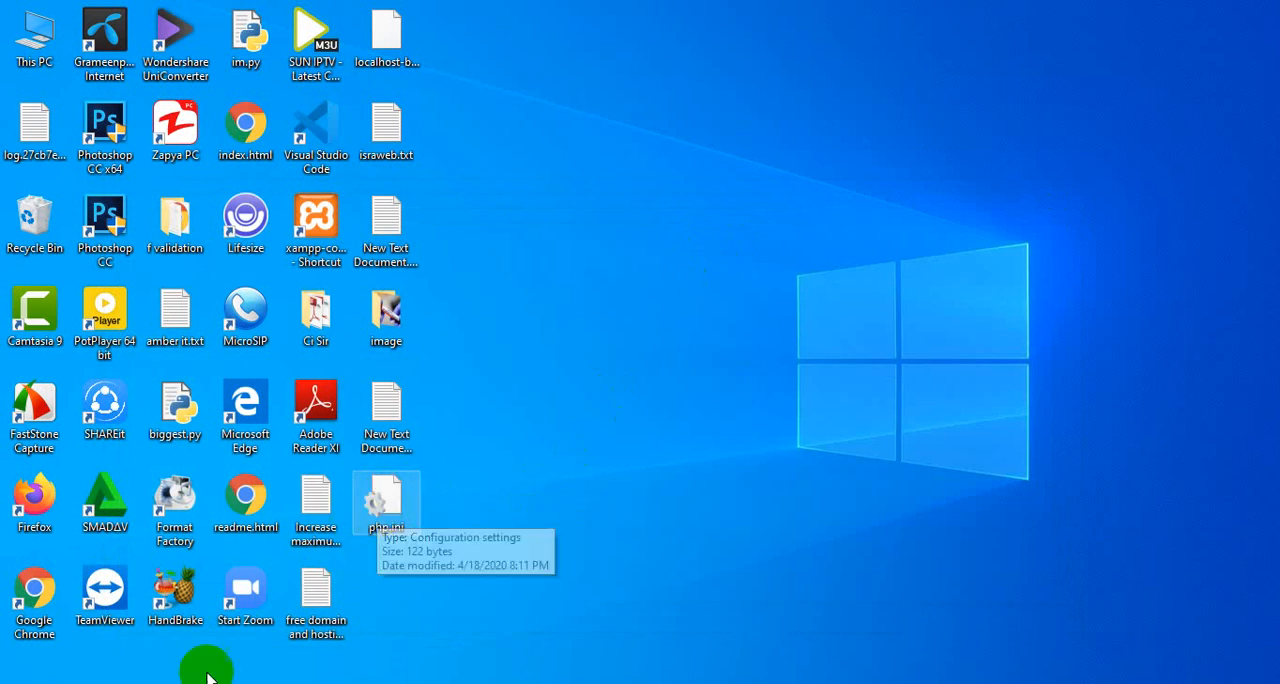
# - Return to Chrome and check the portfolio site's domain and folder in the Theme Editor page's address
pyautogui.click(200, 630)
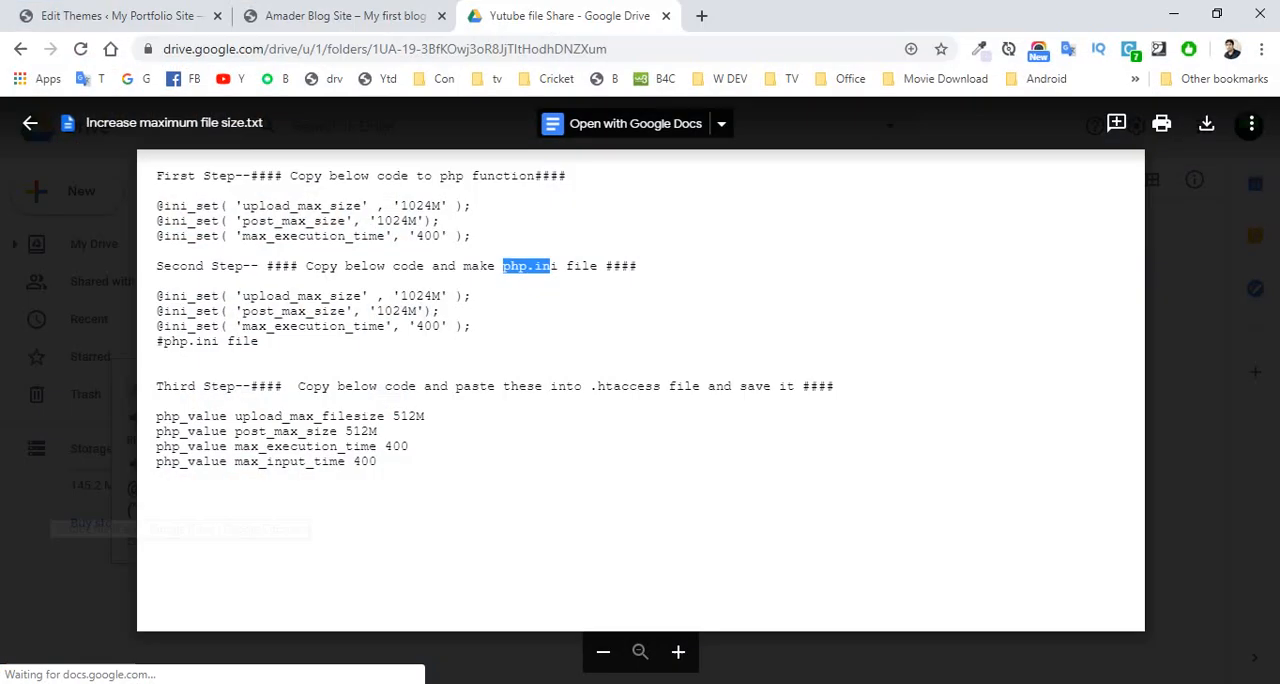
pyautogui.click(311, 17)
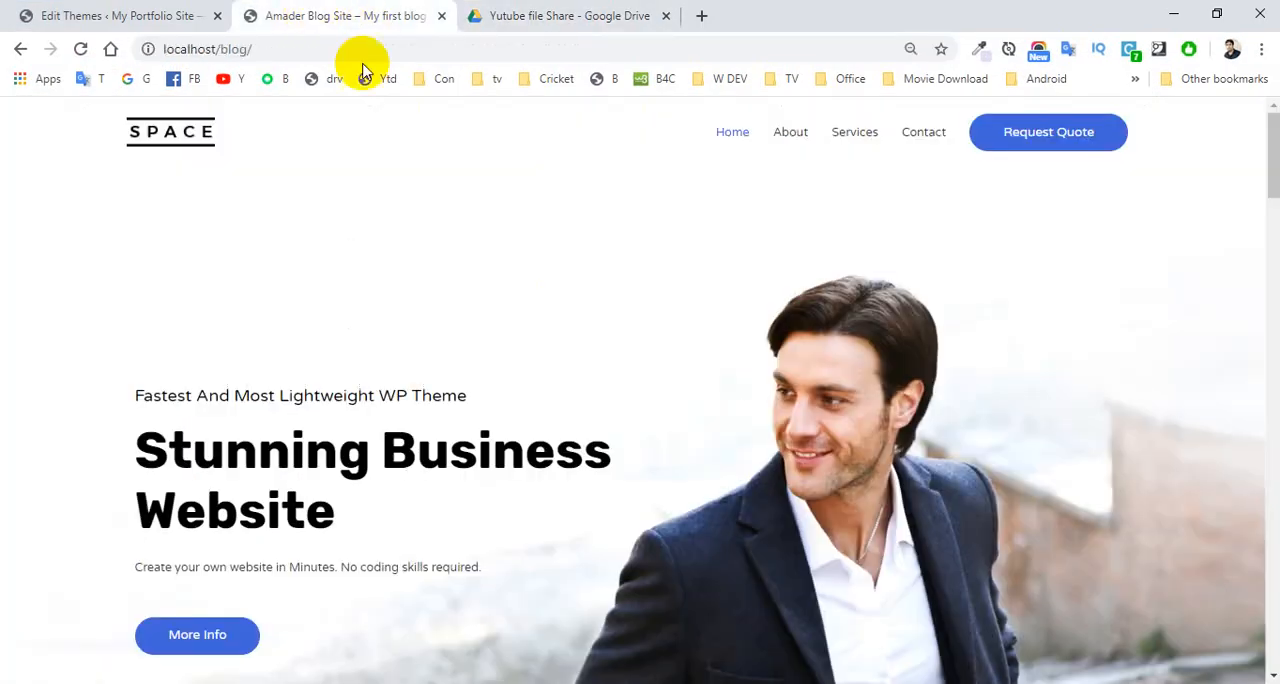
pyautogui.click(505, 15)
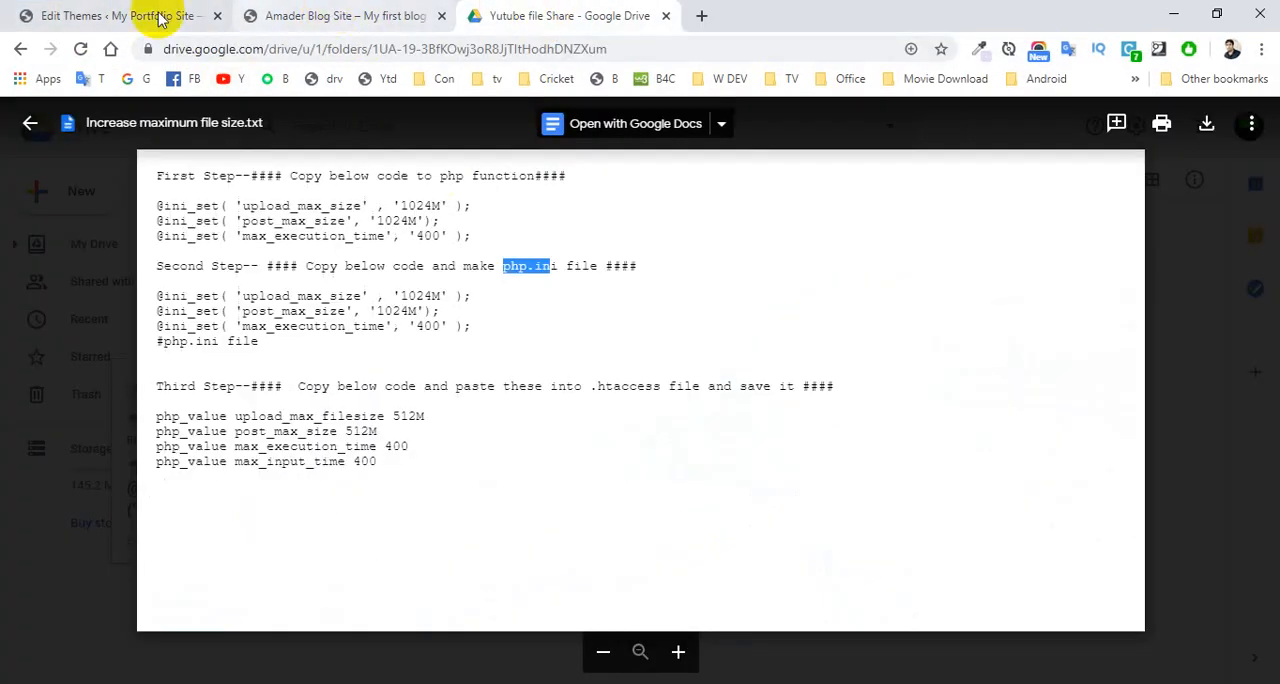
pyautogui.click(50, 12)
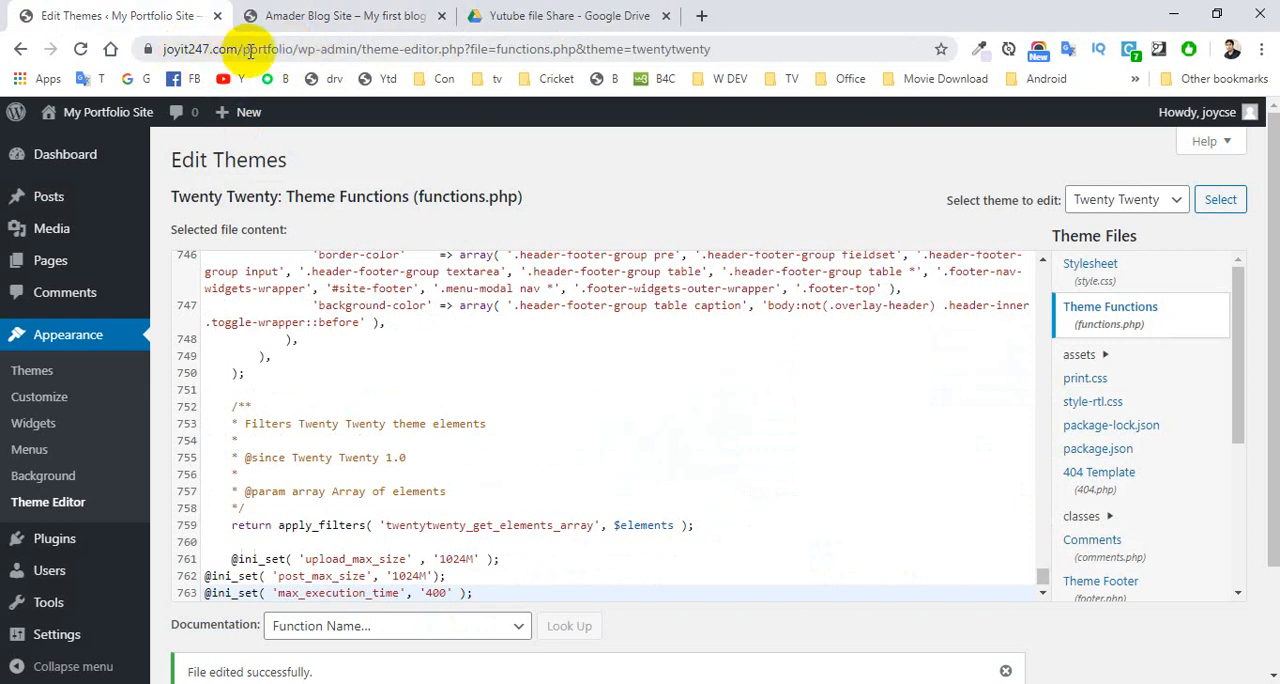
pyautogui.moveTo(293, 48); pyautogui.dragTo(160, 48)
pyautogui.click(337, 49)
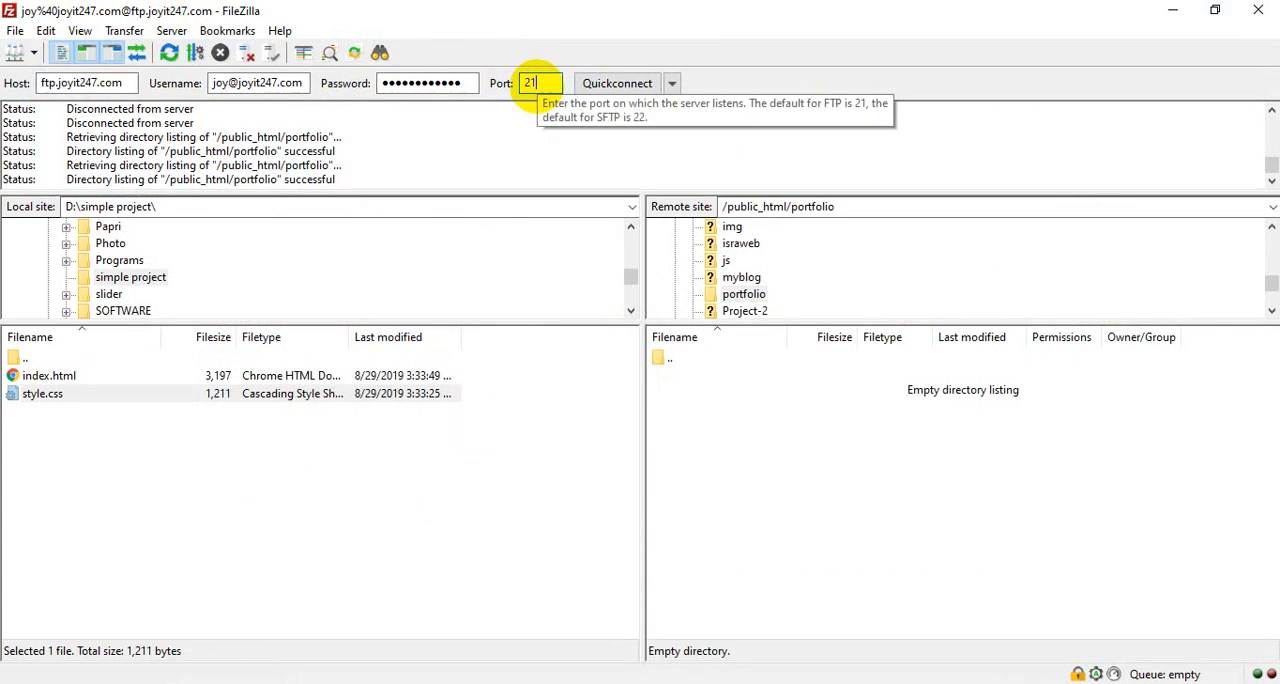
# - Connect to the FTP server and open the public_html/portfolio folder on the remote site and the D:\ root on the local site
pyautogui.click(610, 83)
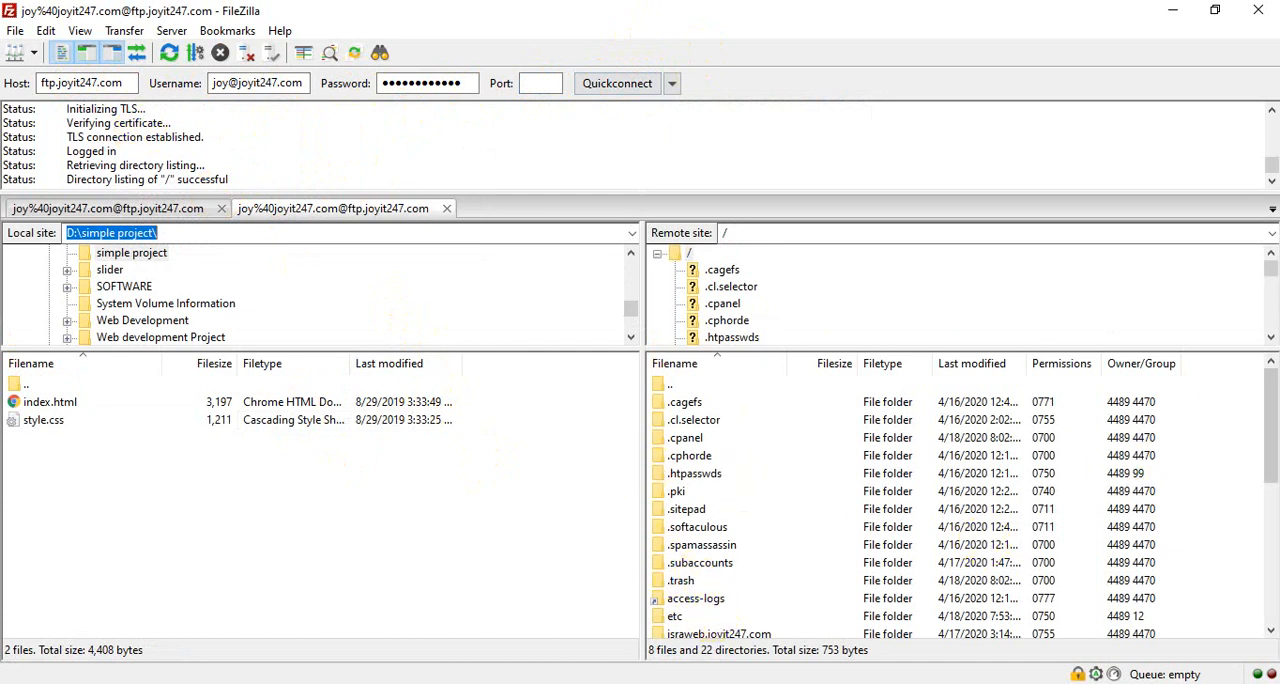
pyautogui.moveTo(1268, 437); pyautogui.dragTo(1268, 548)
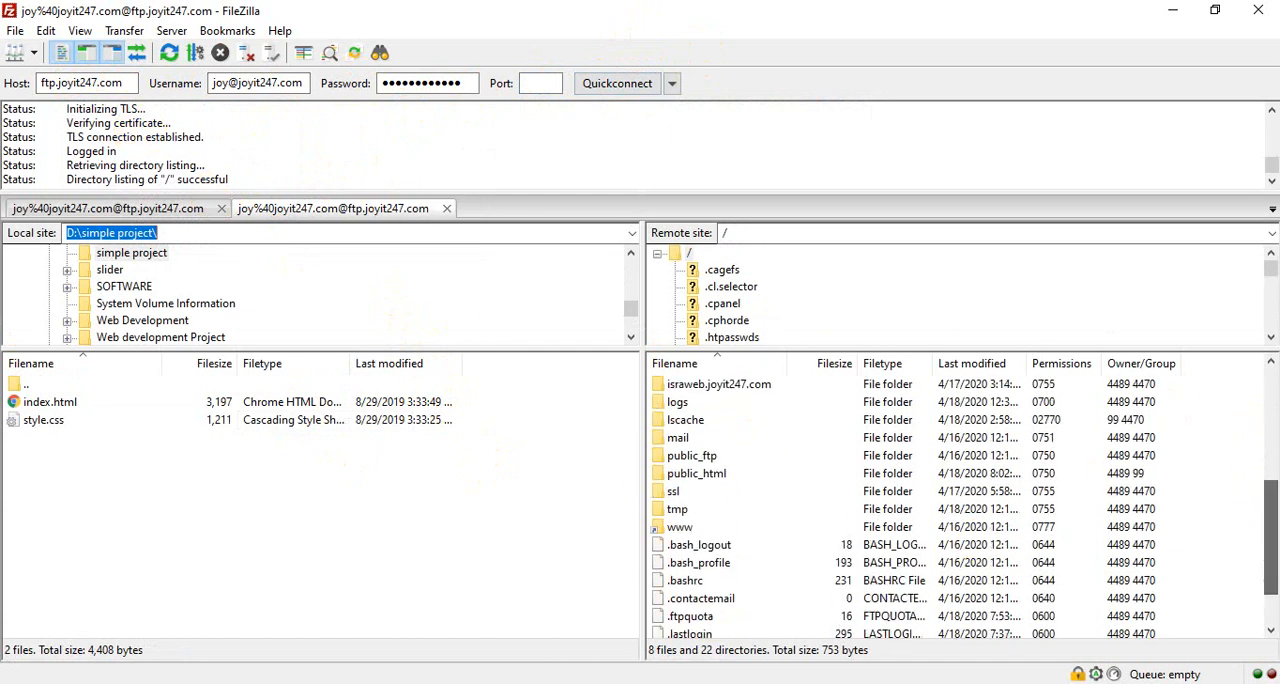
pyautogui.doubleClick(690, 474)
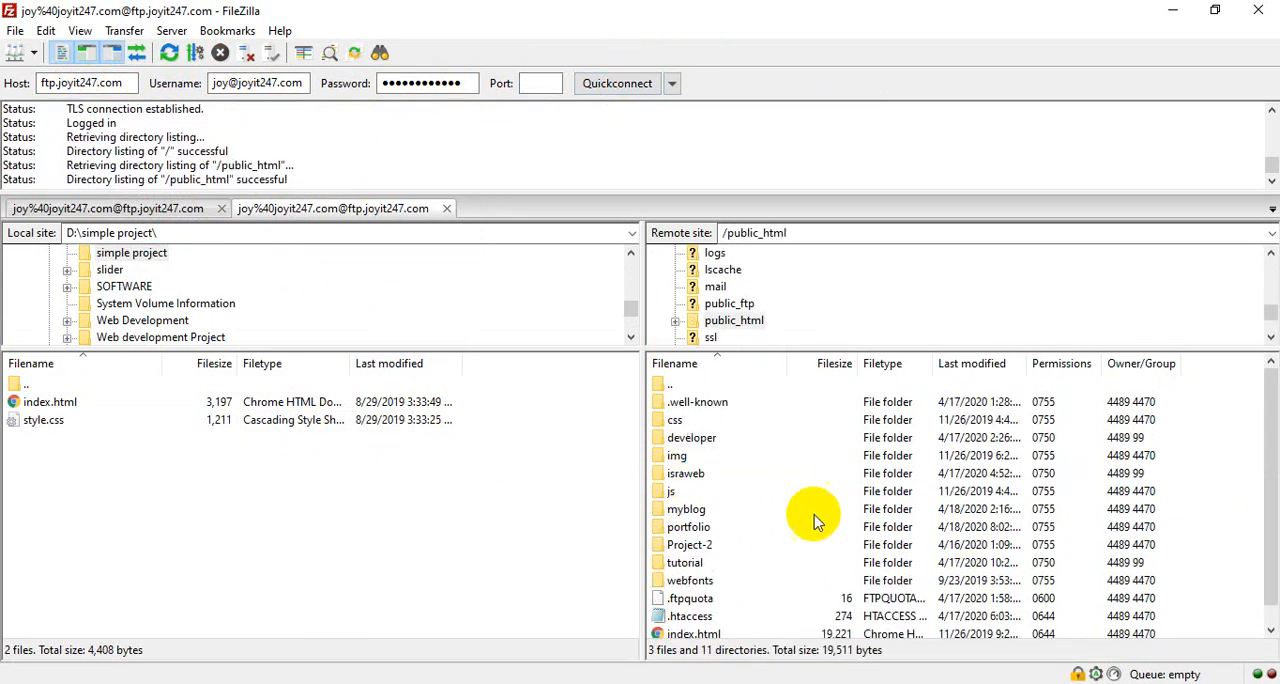
pyautogui.doubleClick(668, 530)
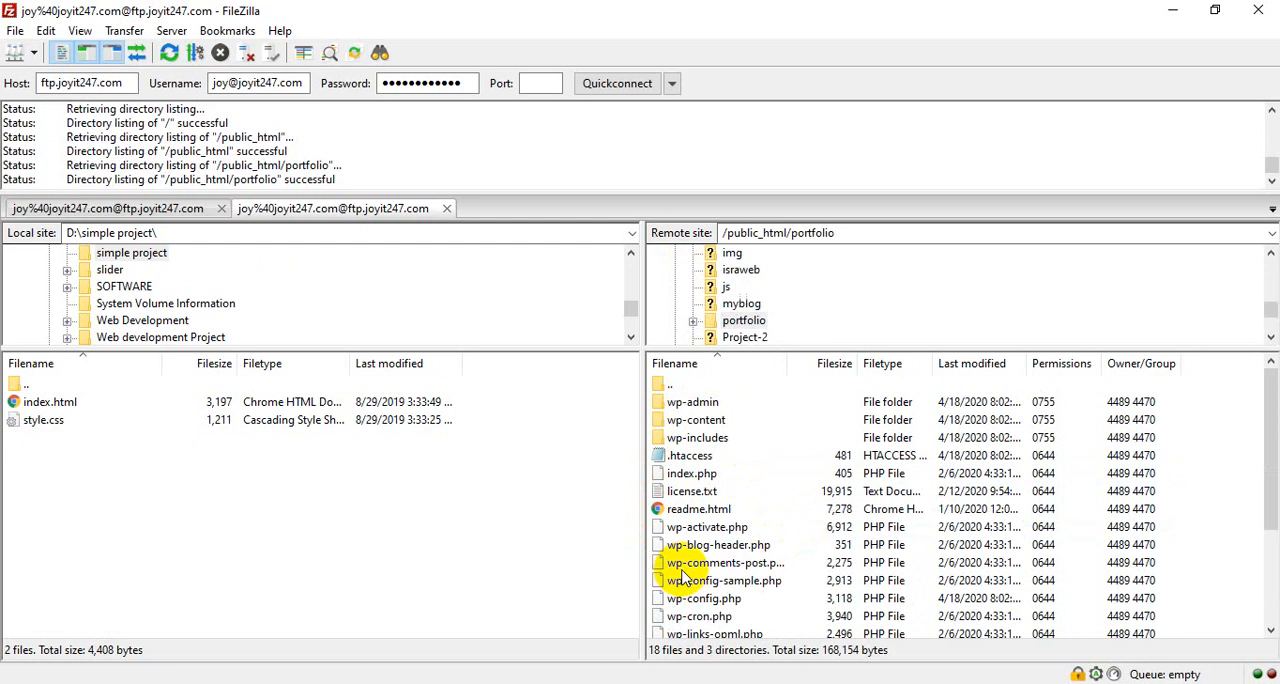
pyautogui.click(700, 563)
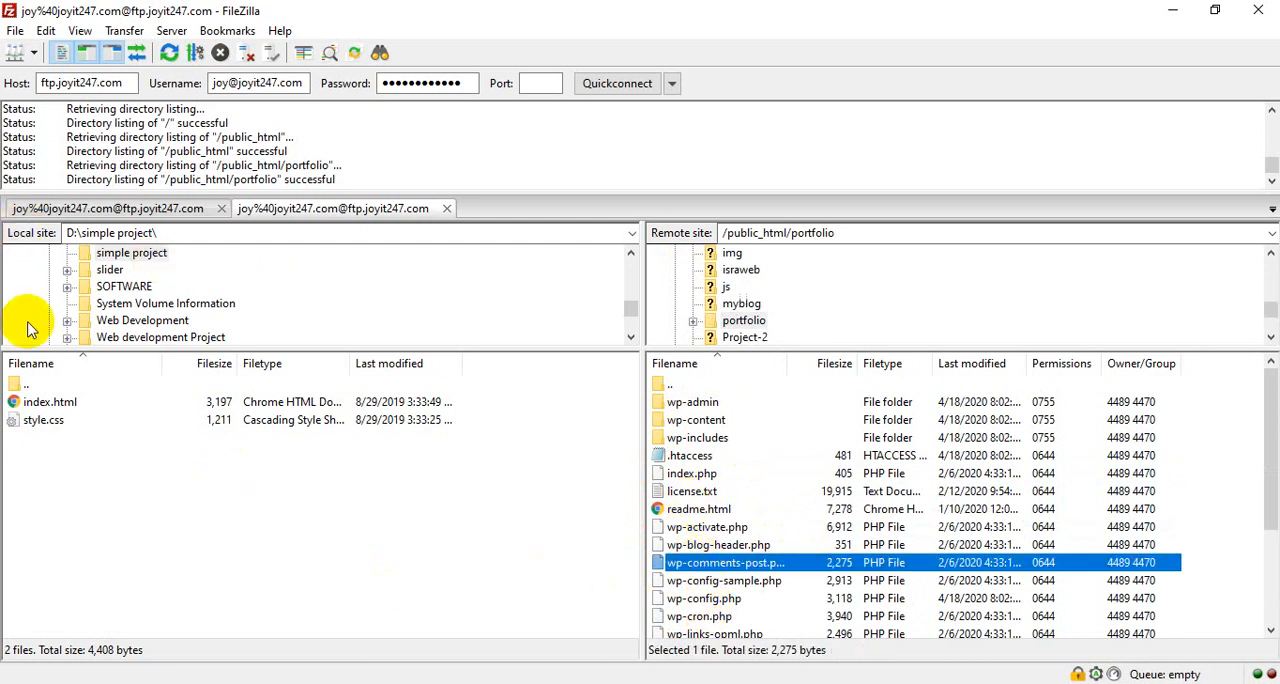
pyautogui.click(50, 455)
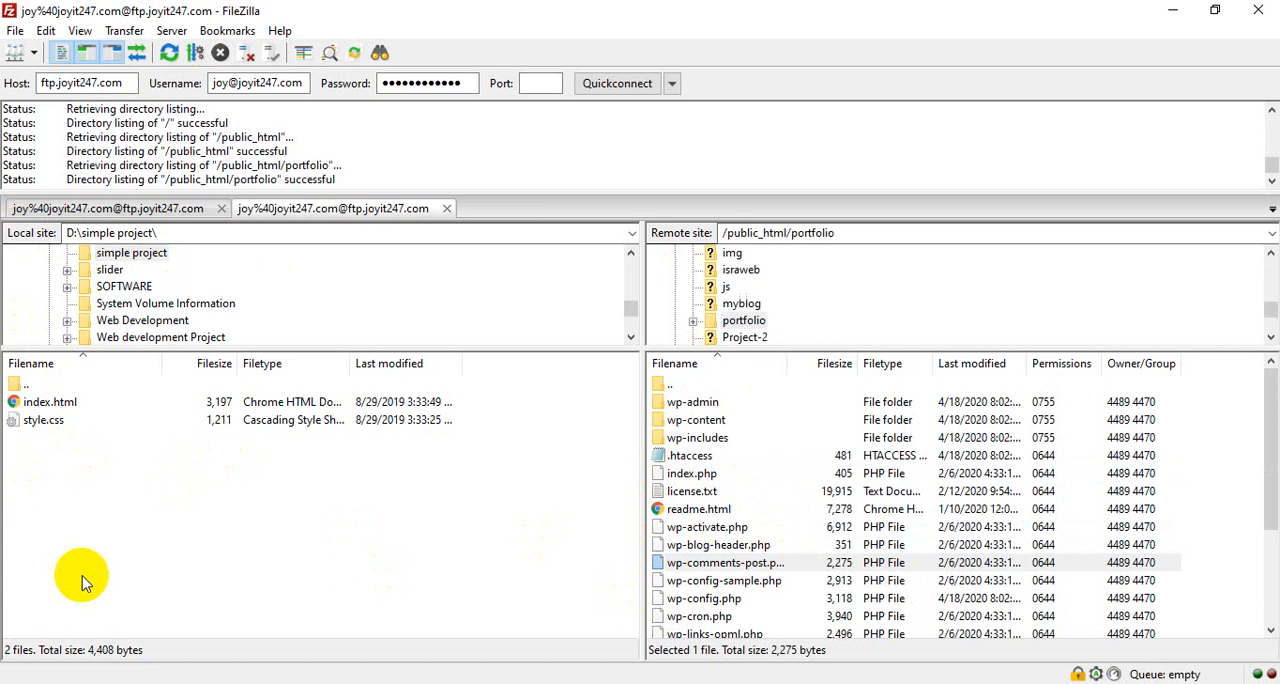
pyautogui.doubleClick(26, 386)
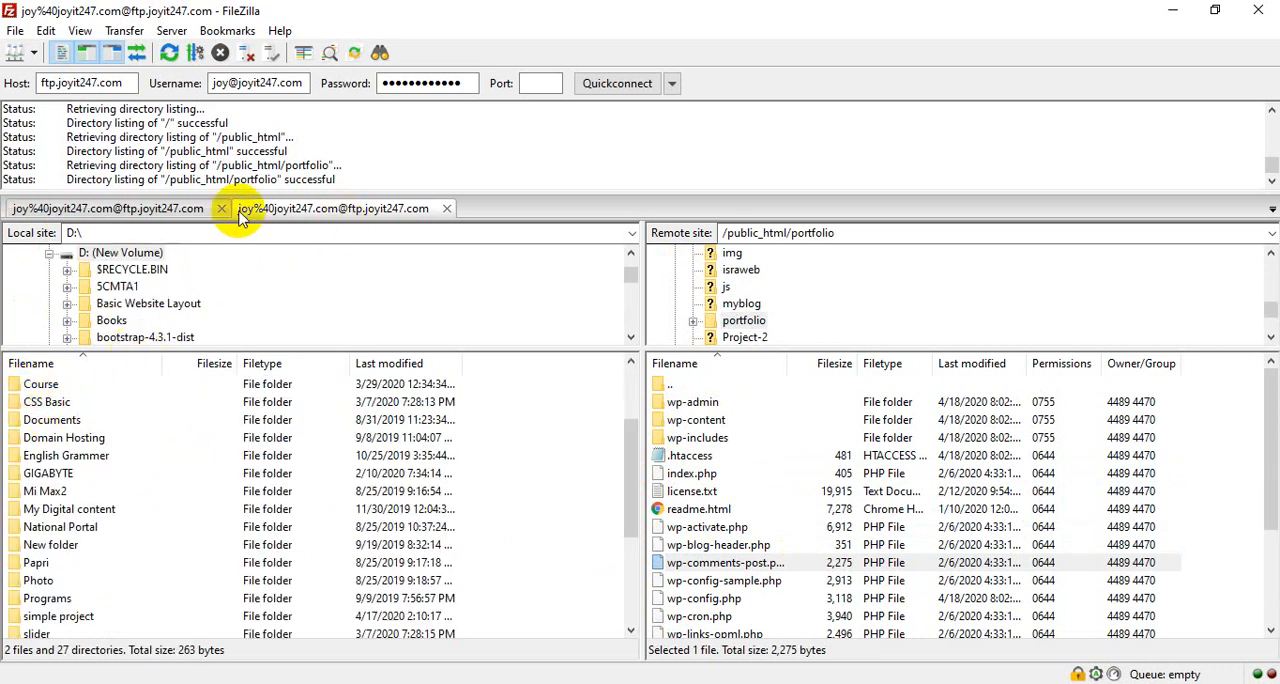
# - Copy the php.ini file from the desktop into the root of New Volume (D:)
pyautogui.click(1174, 17)
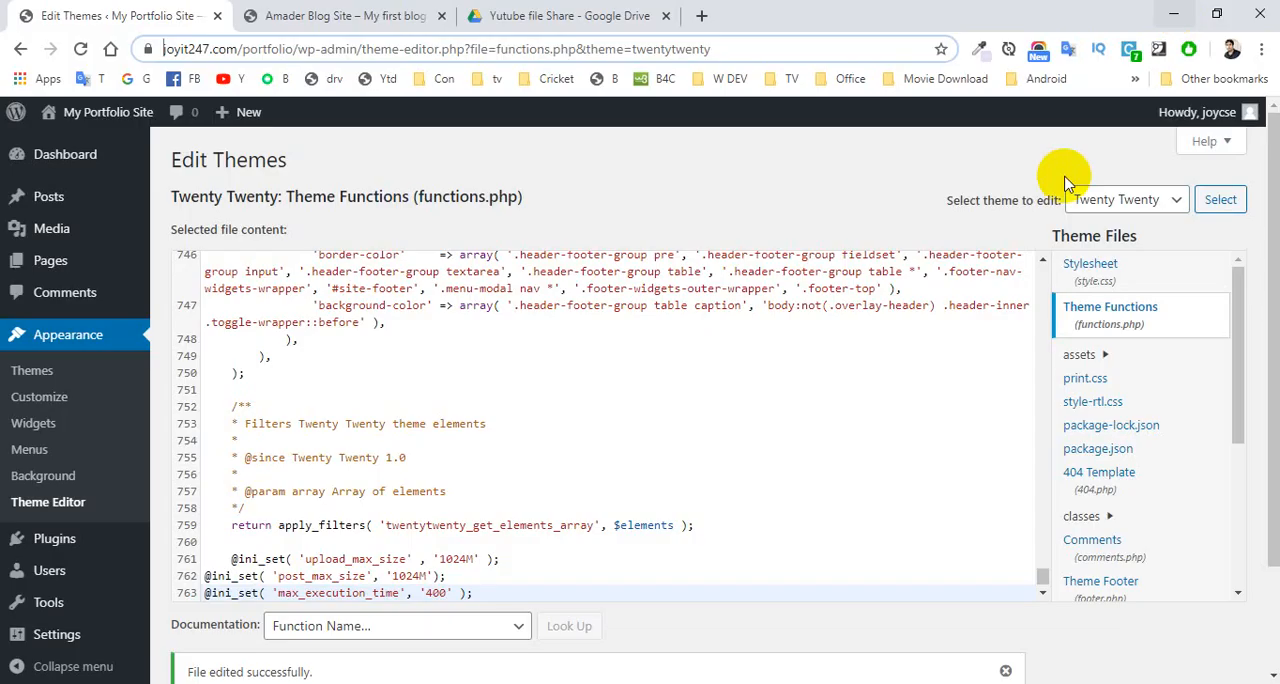
pyautogui.click(1176, 18)
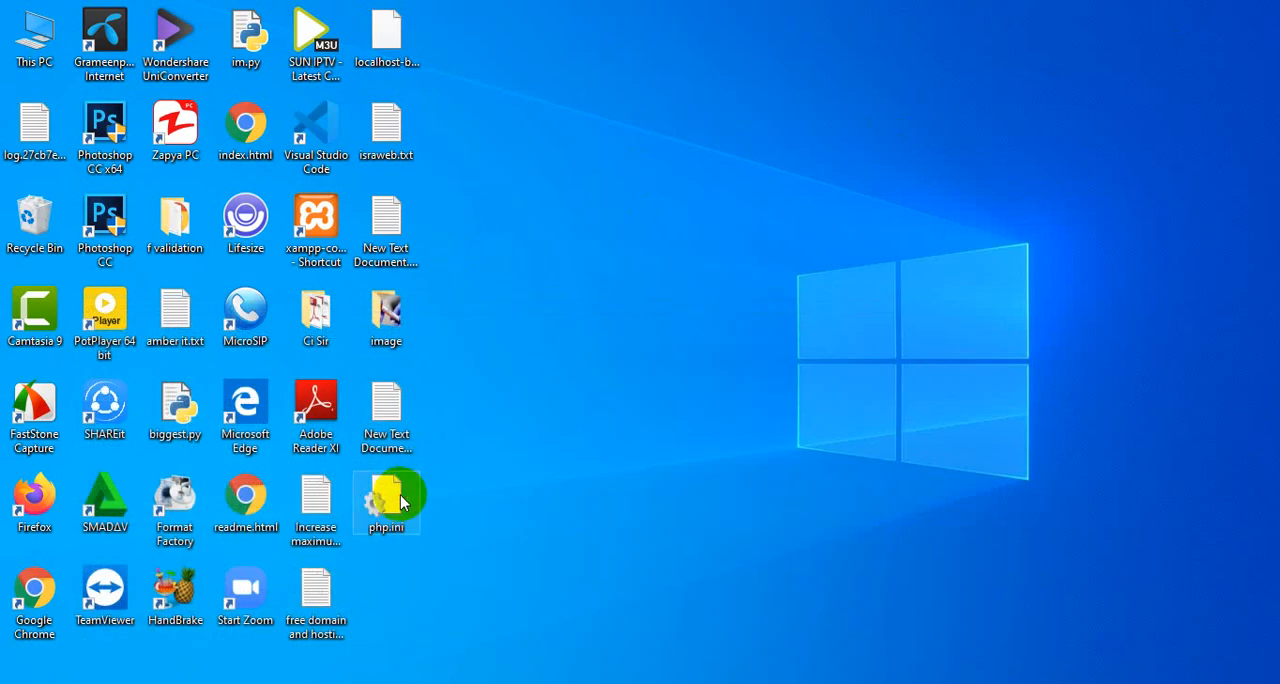
pyautogui.doubleClick(40, 45)
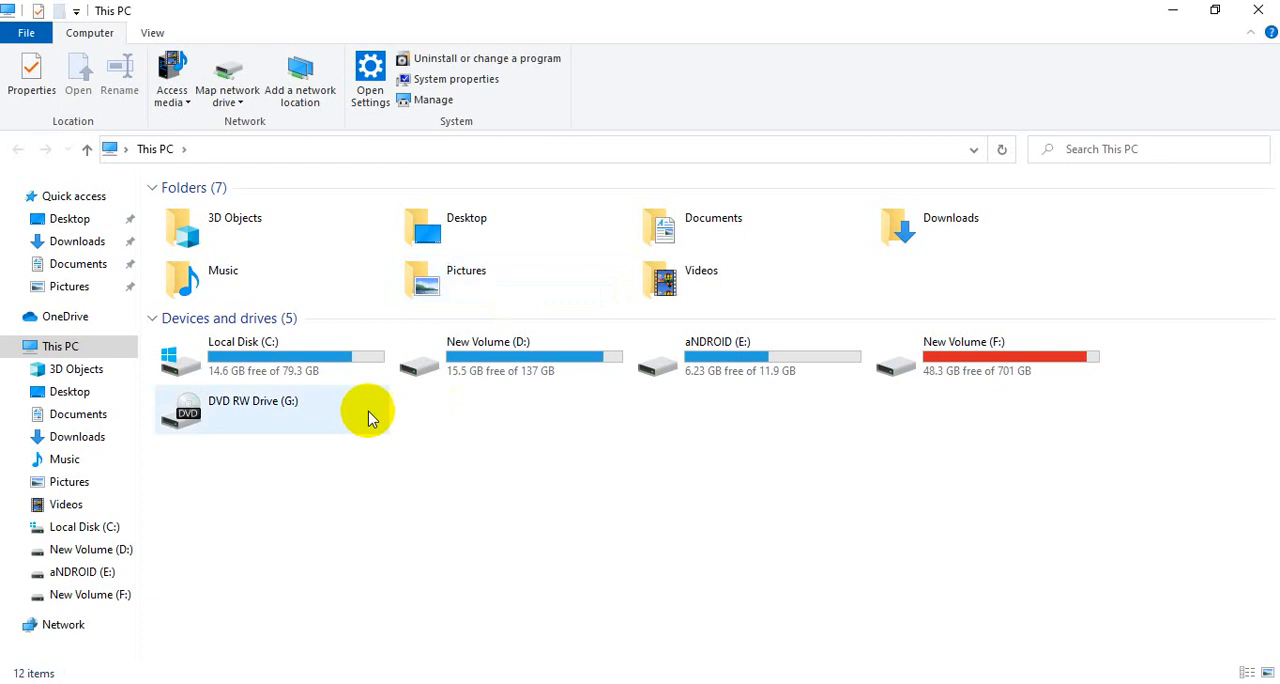
pyautogui.doubleClick(460, 378)
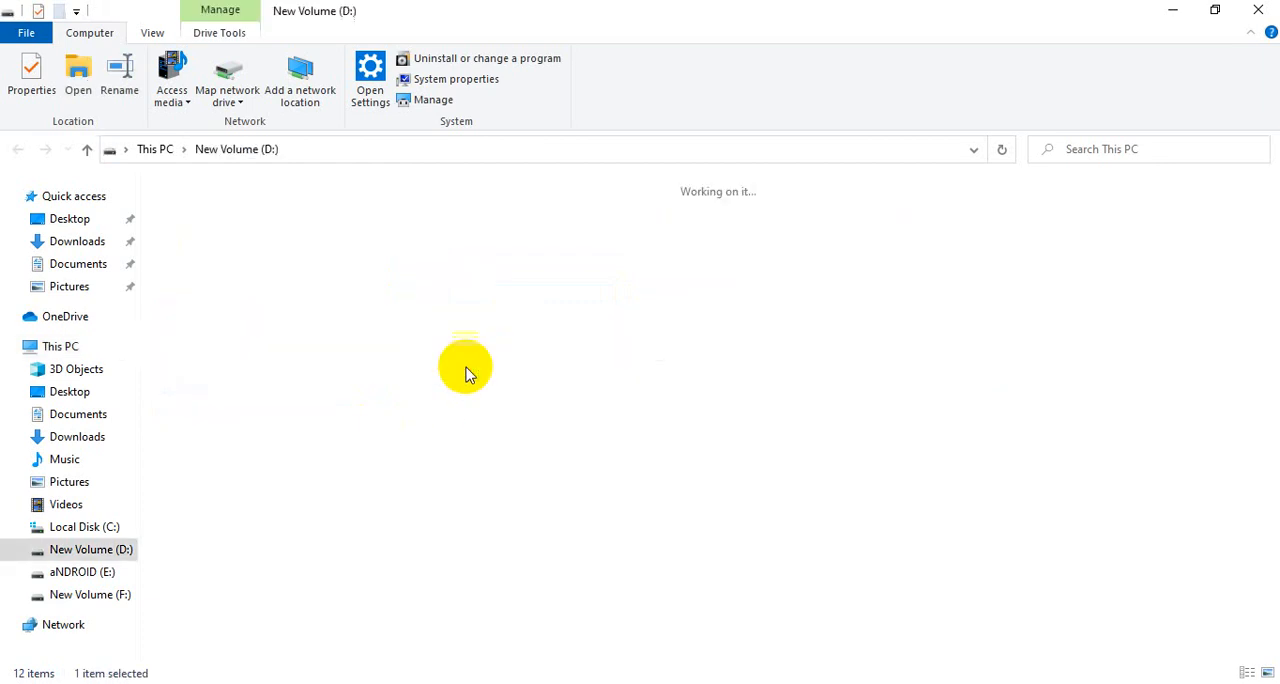
pyautogui.click(616, 510)
pyautogui.hotkey('ctrl', 'v')
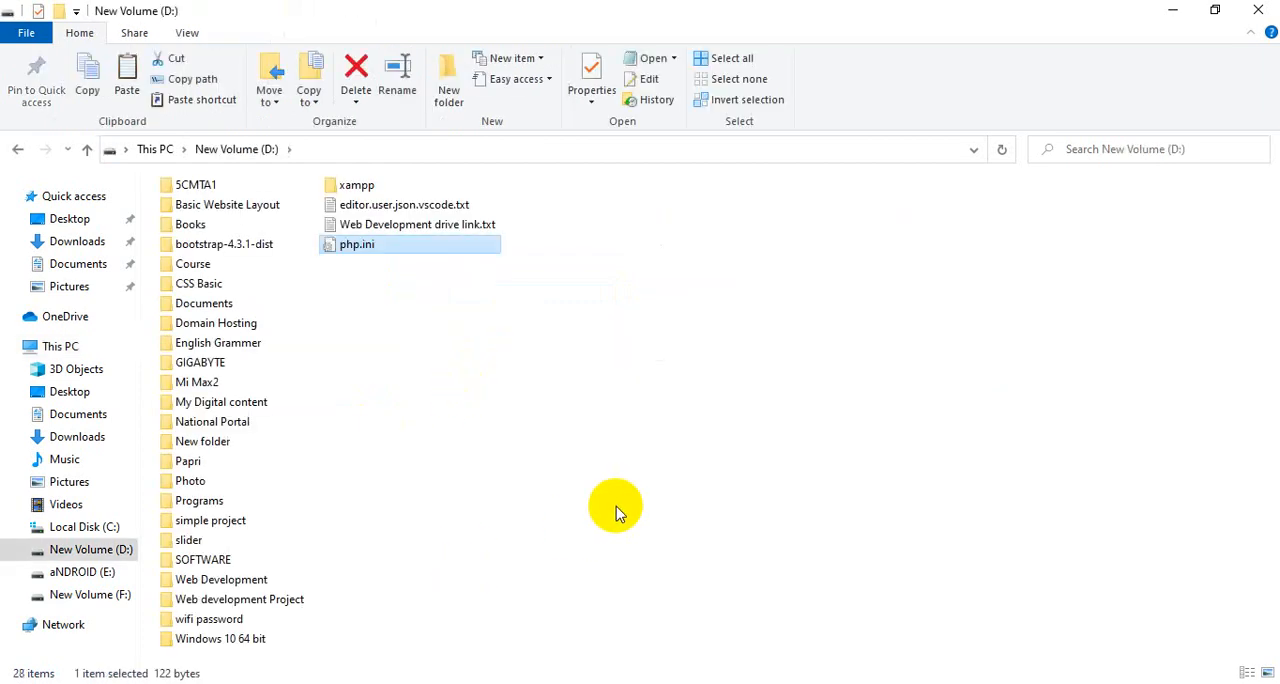
pyautogui.click(364, 290)
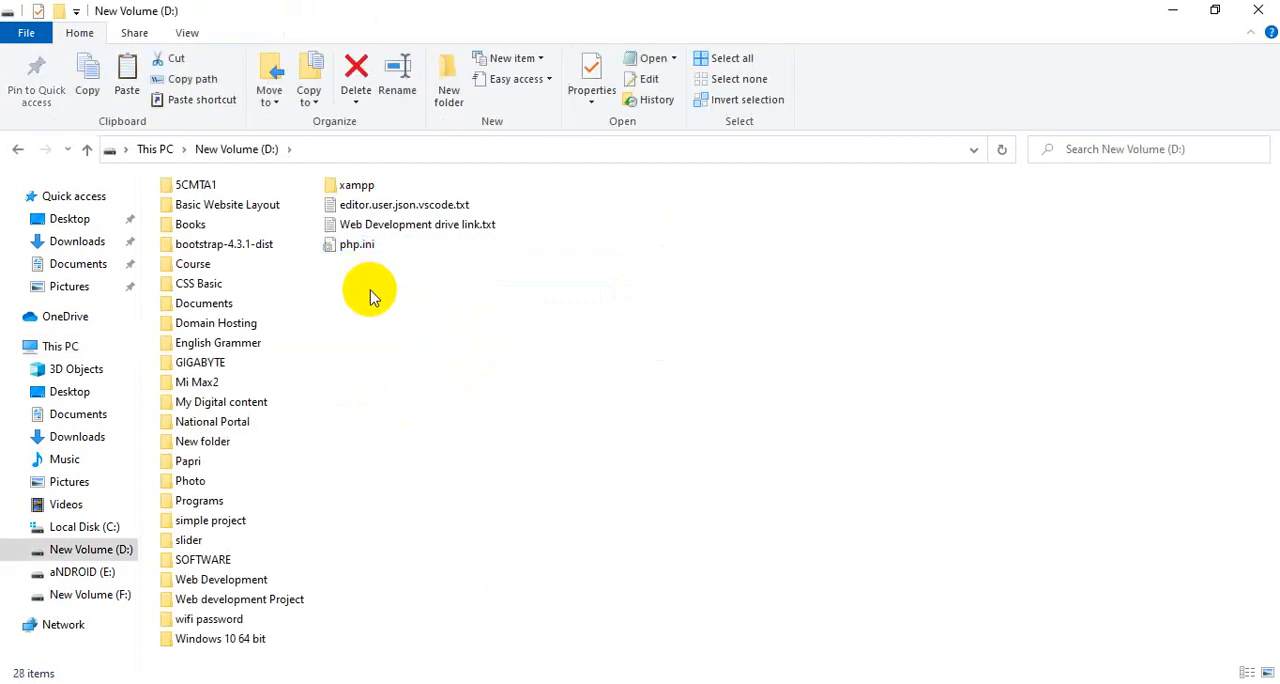
pyautogui.click(1172, 10)
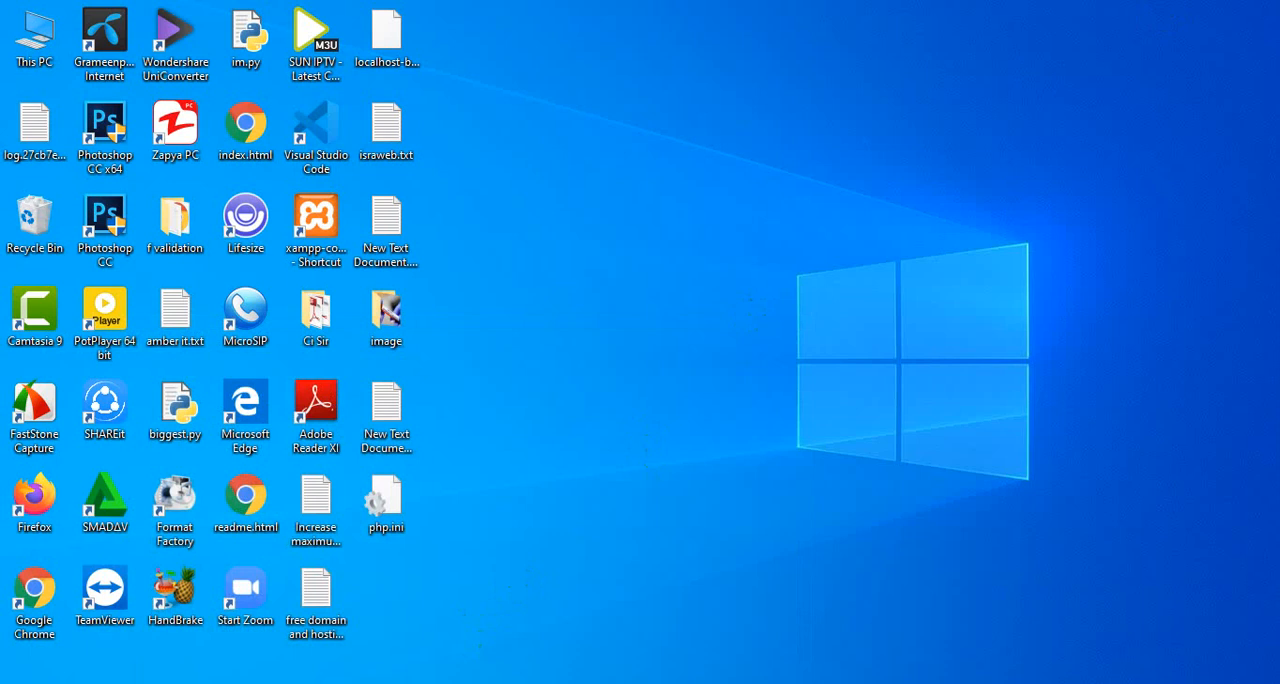
# - Return to FileZilla, refresh the file lists and upload php.ini from D:\ to the portfolio folder on the server
pyautogui.click(432, 682)
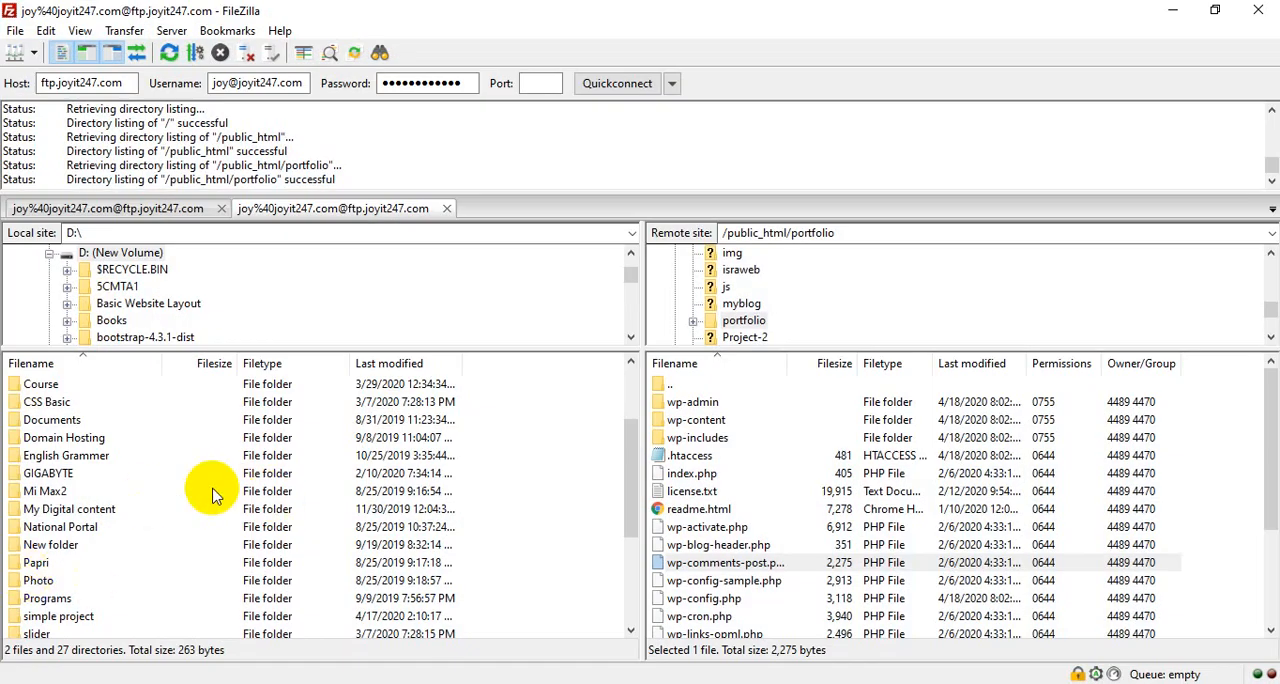
pyautogui.moveTo(634, 520); pyautogui.dragTo(620, 648)
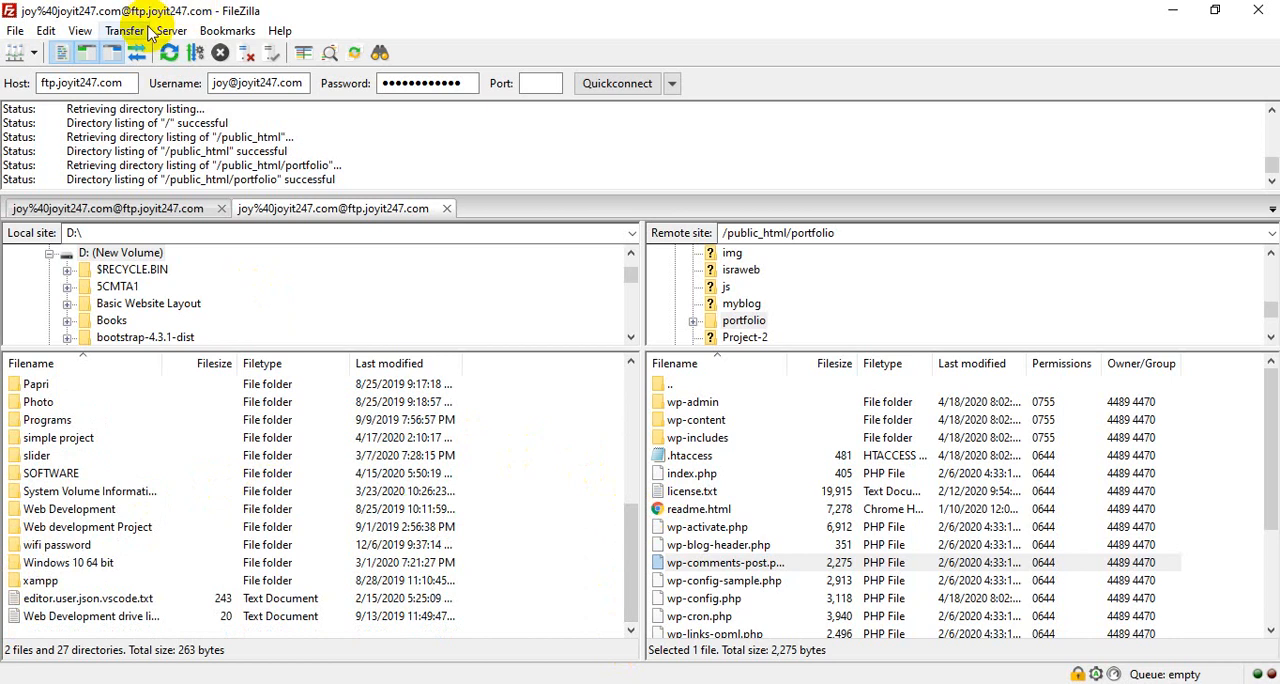
pyautogui.click(170, 53)
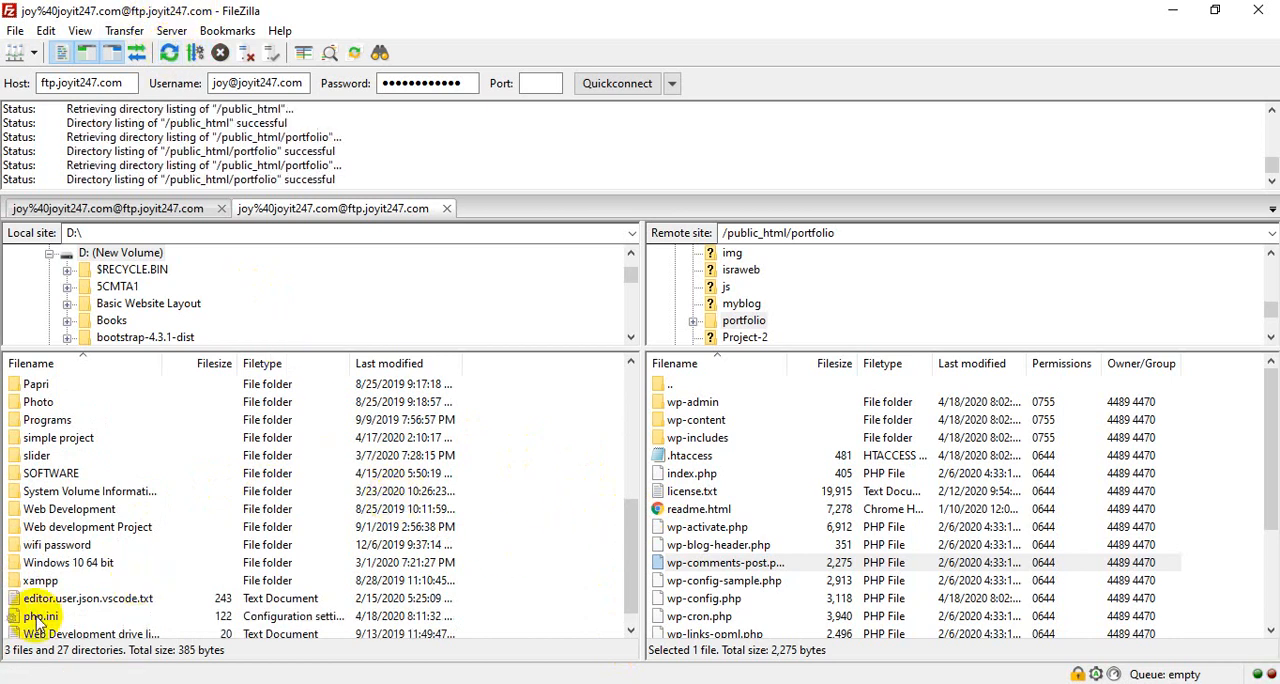
pyautogui.moveTo(36, 618); pyautogui.dragTo(900, 570)
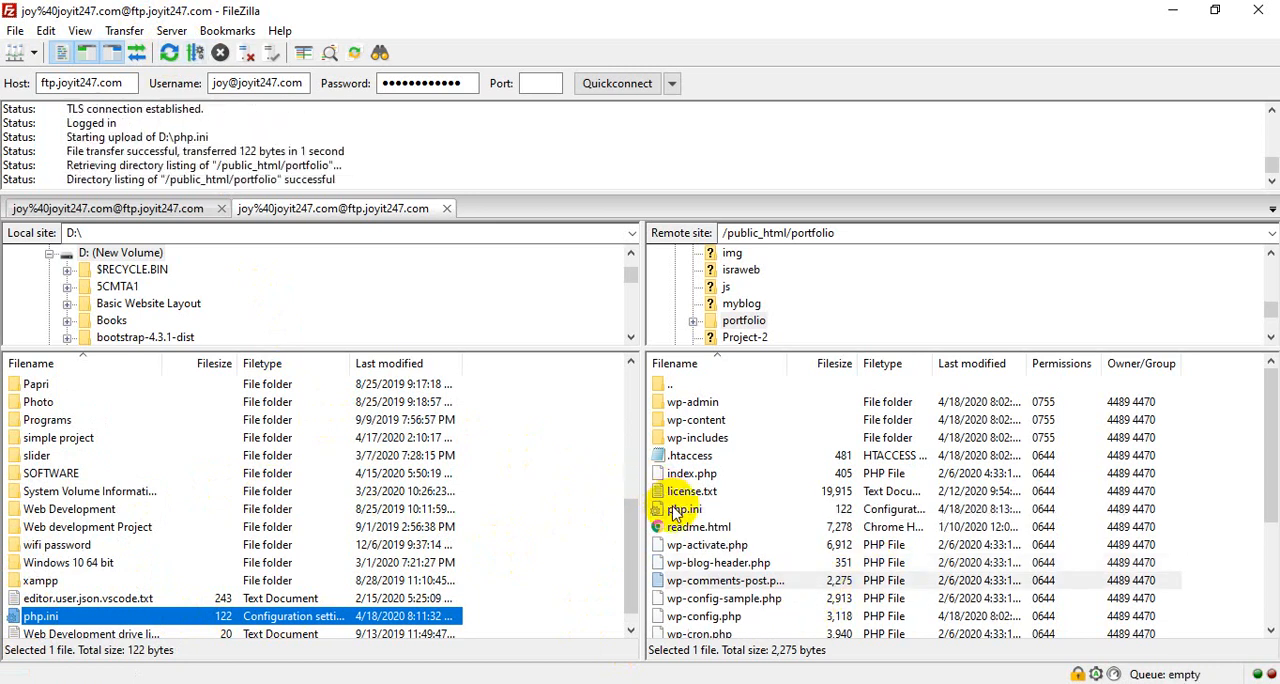
# - Download the .htaccess file from the server's portfolio folder to D:\
pyautogui.click(686, 457)
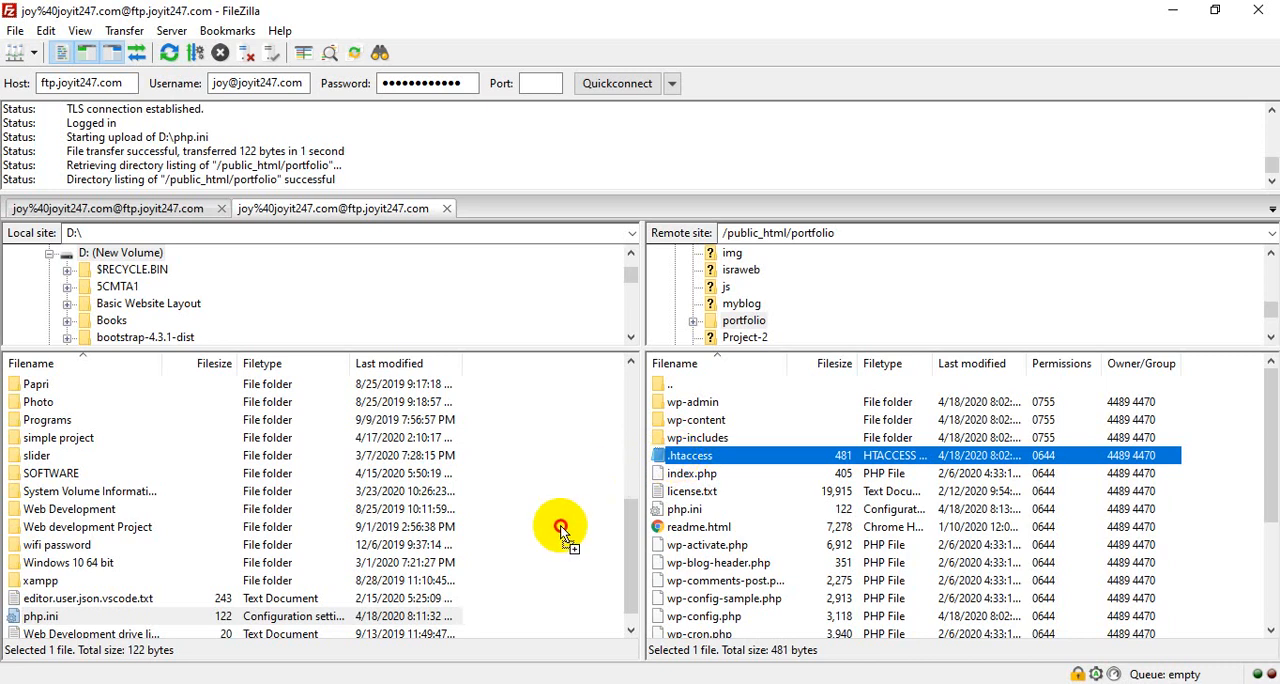
pyautogui.scroll(-1, 450, 580)
pyautogui.moveTo(130, 620); pyautogui.dragTo(100, 616)
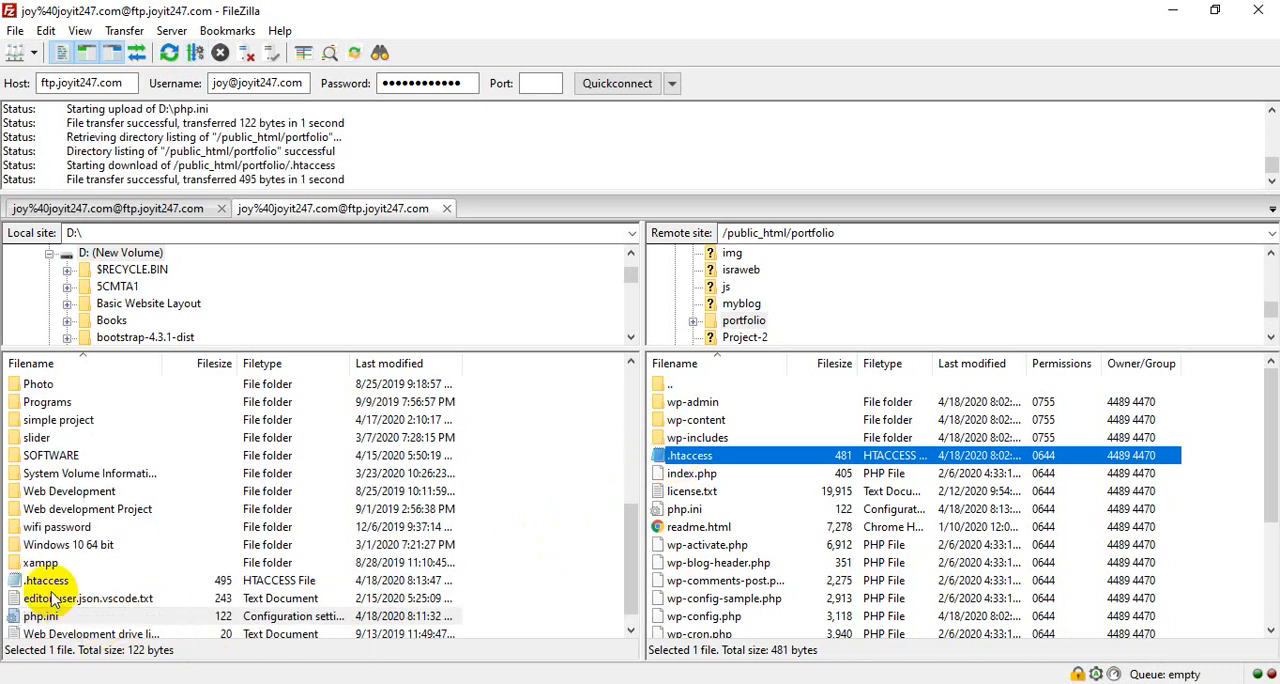
pyautogui.click(45, 582)
pyautogui.doubleClick(40, 584)
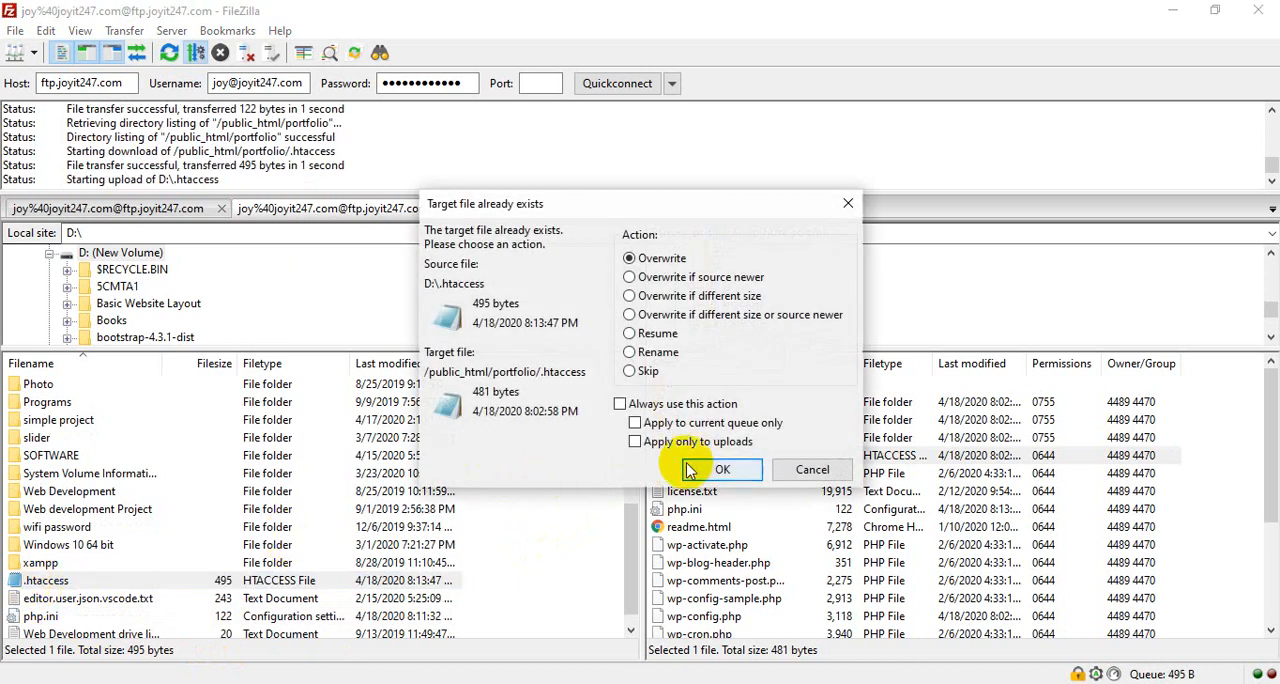
pyautogui.click(810, 470)
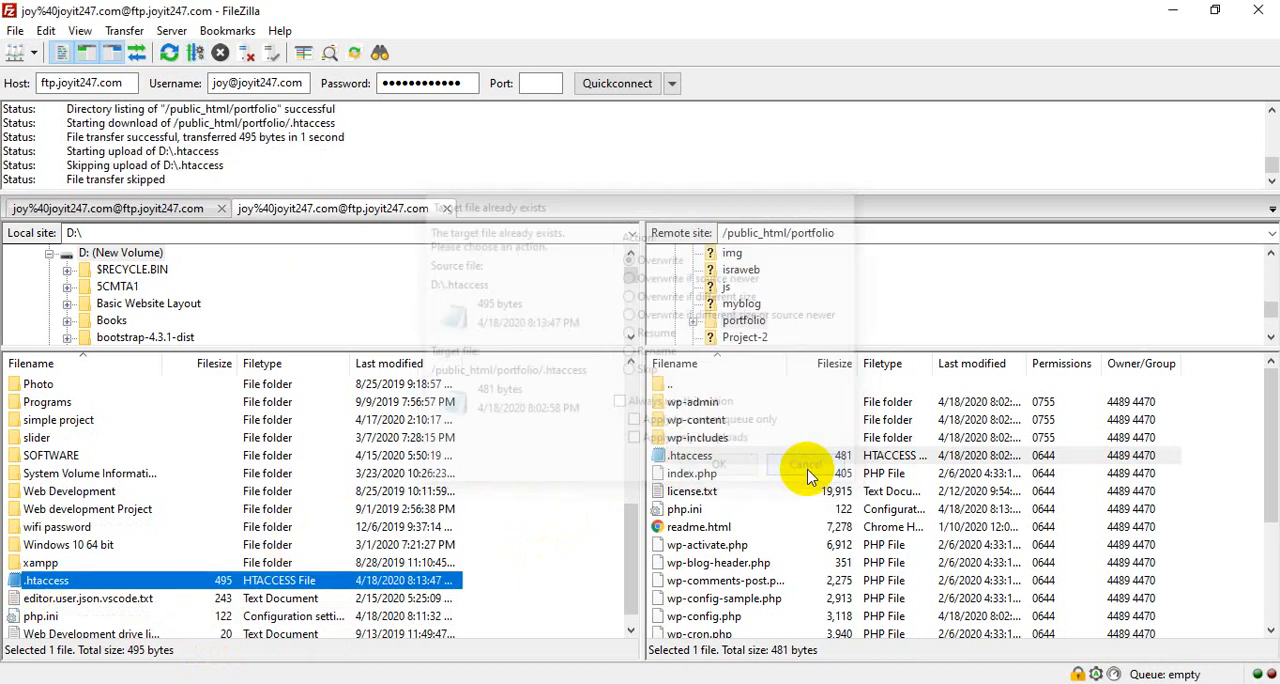
# - Try to open the local .htaccess file for editing from FileZilla with the default text editor
pyautogui.rightClick(50, 582)
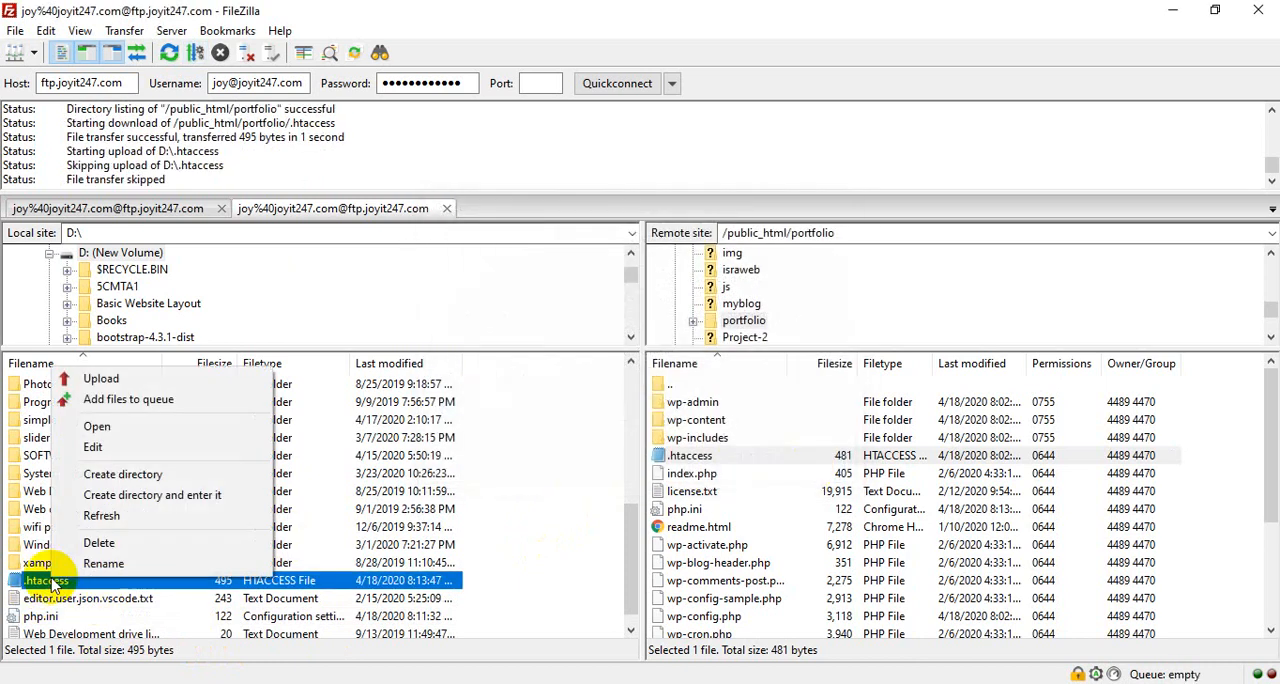
pyautogui.click(93, 452)
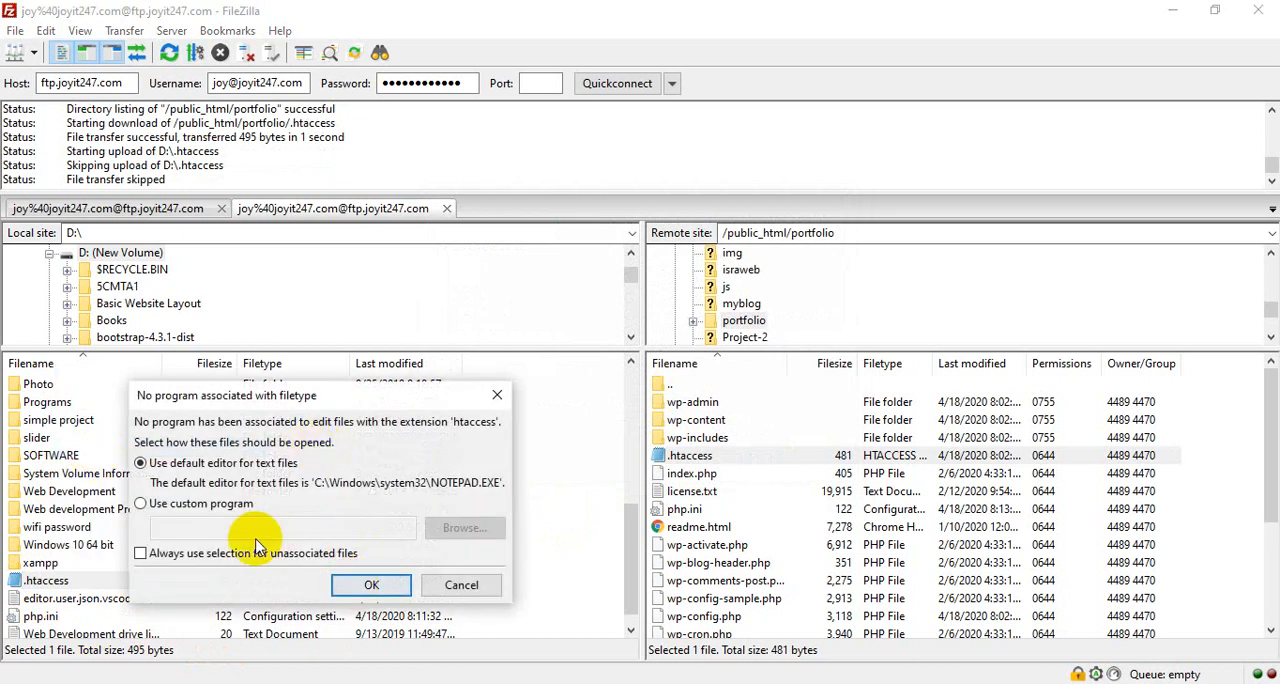
pyautogui.click(371, 586)
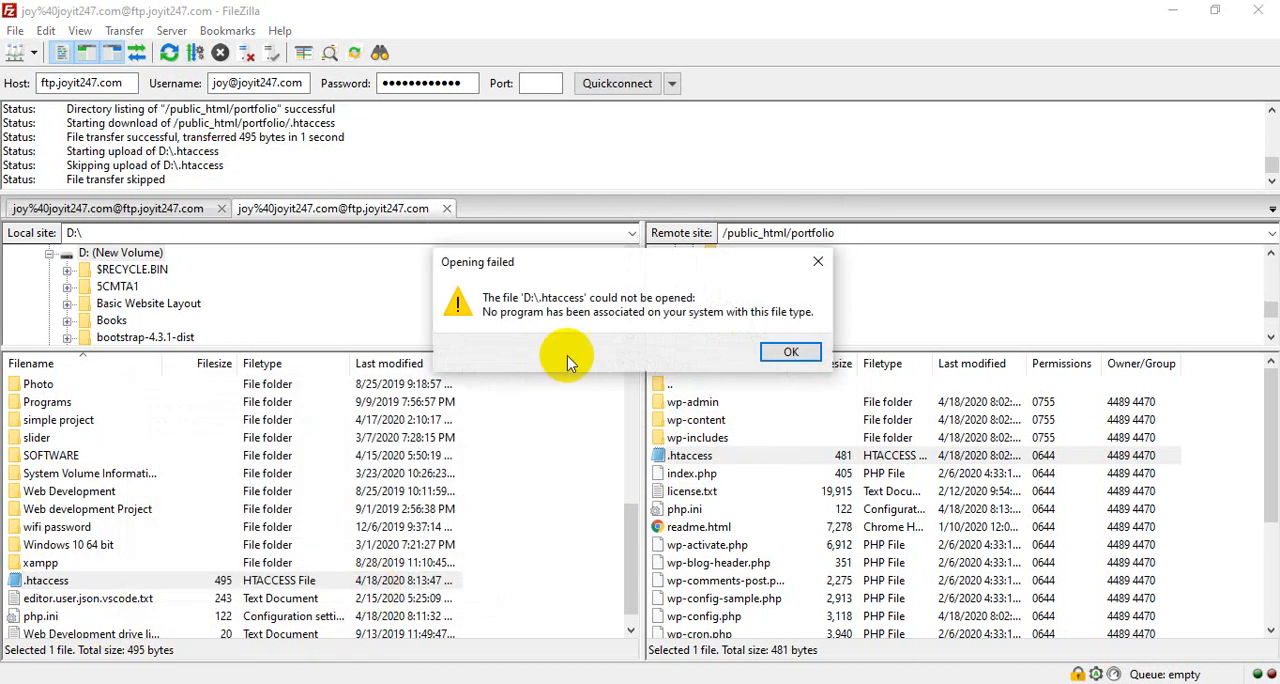
pyautogui.click(788, 353)
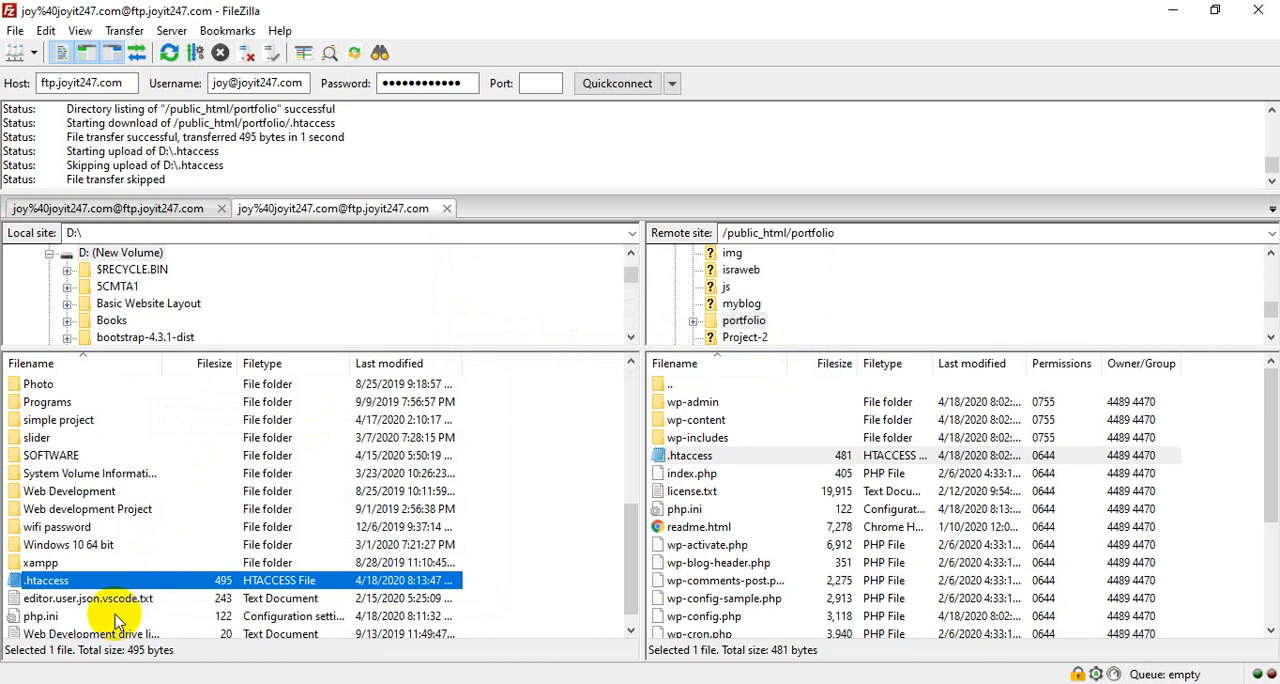
pyautogui.rightClick(41, 584)
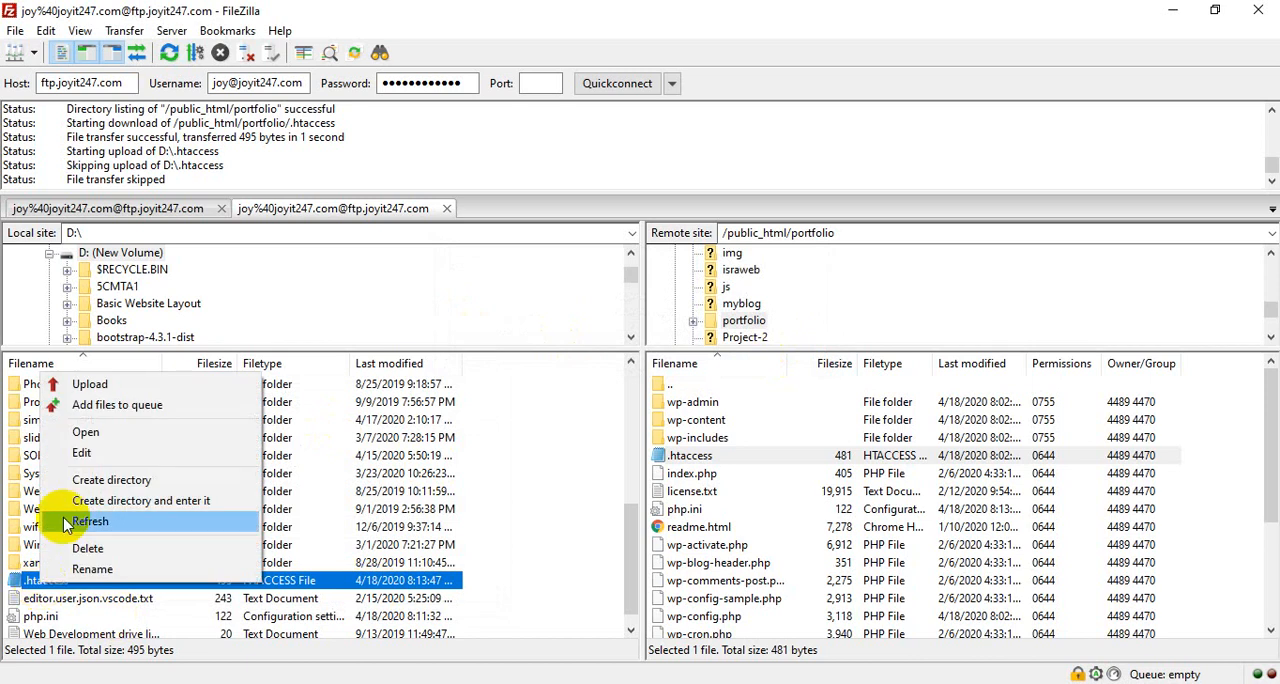
pyautogui.click(90, 455)
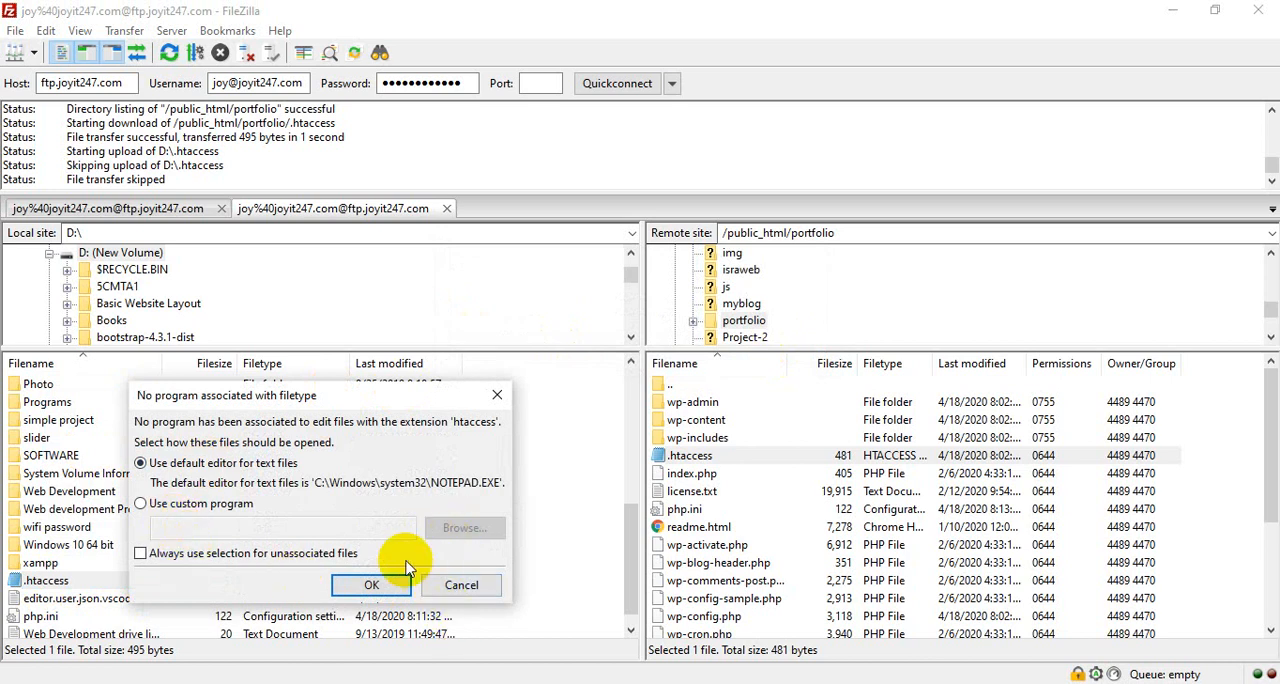
pyautogui.click(141, 503)
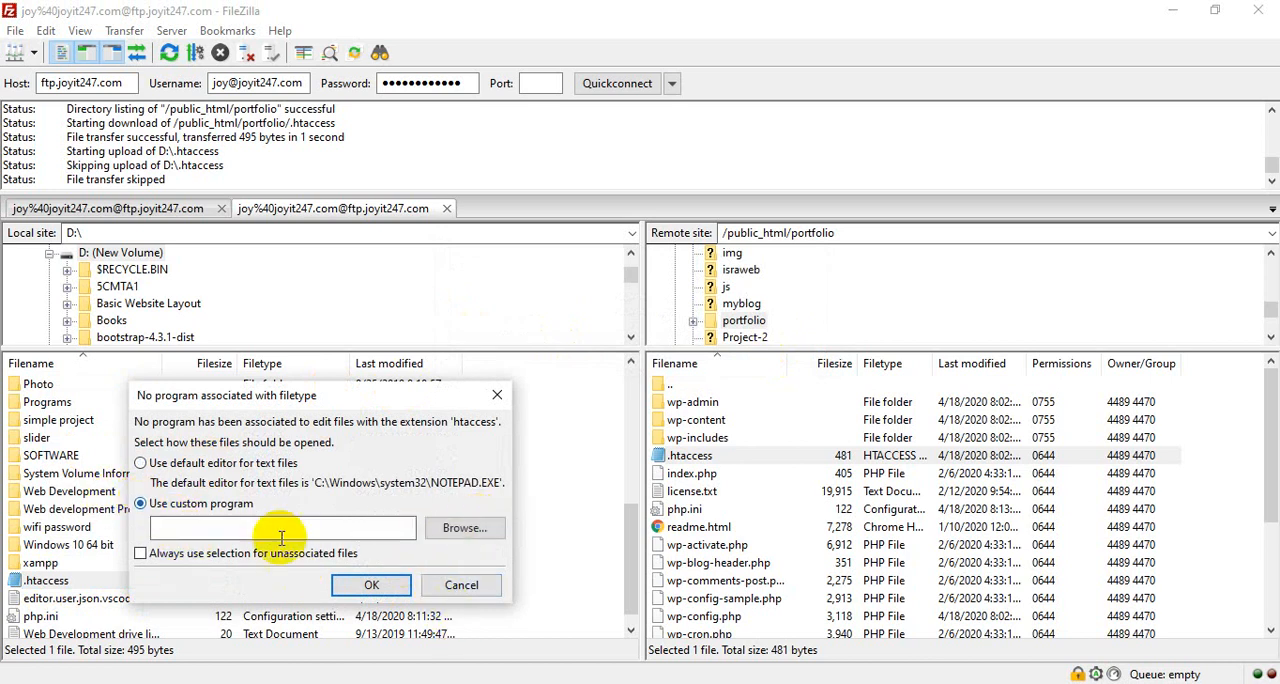
pyautogui.click(461, 585)
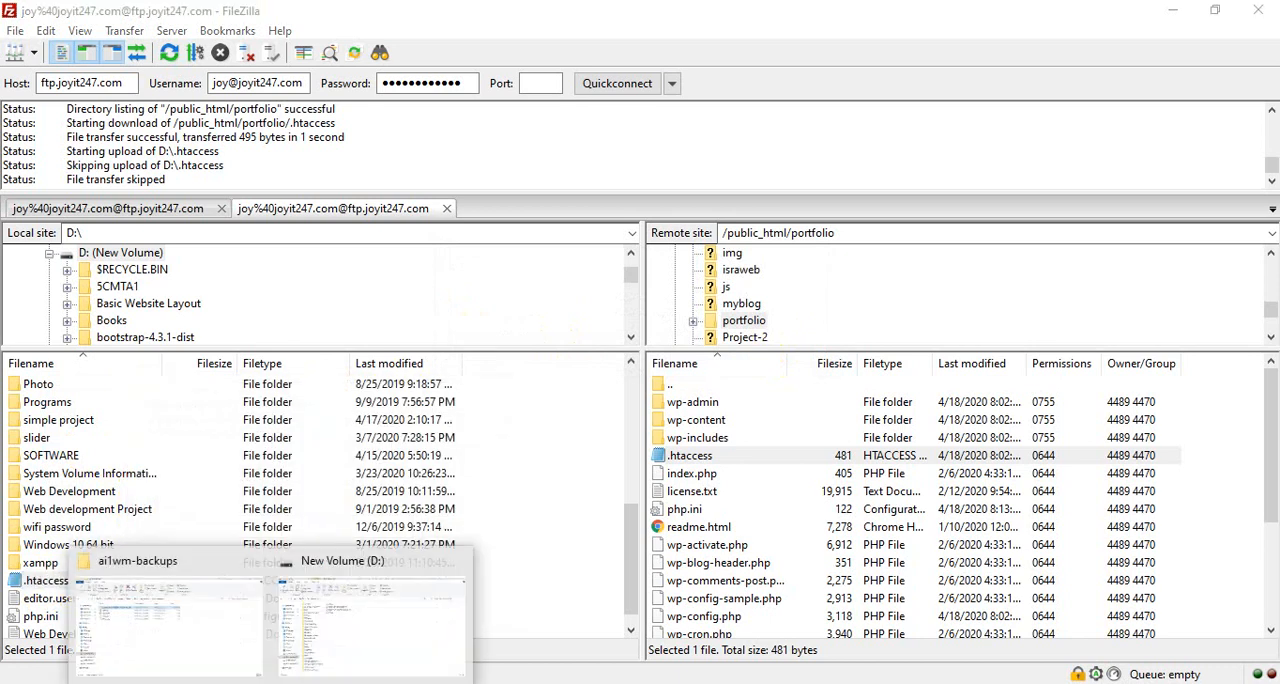
# - Switch to the D: drive in File Explorer, open .htaccess in Notepad and start a new line below # END WordPress
pyautogui.click(352, 643)
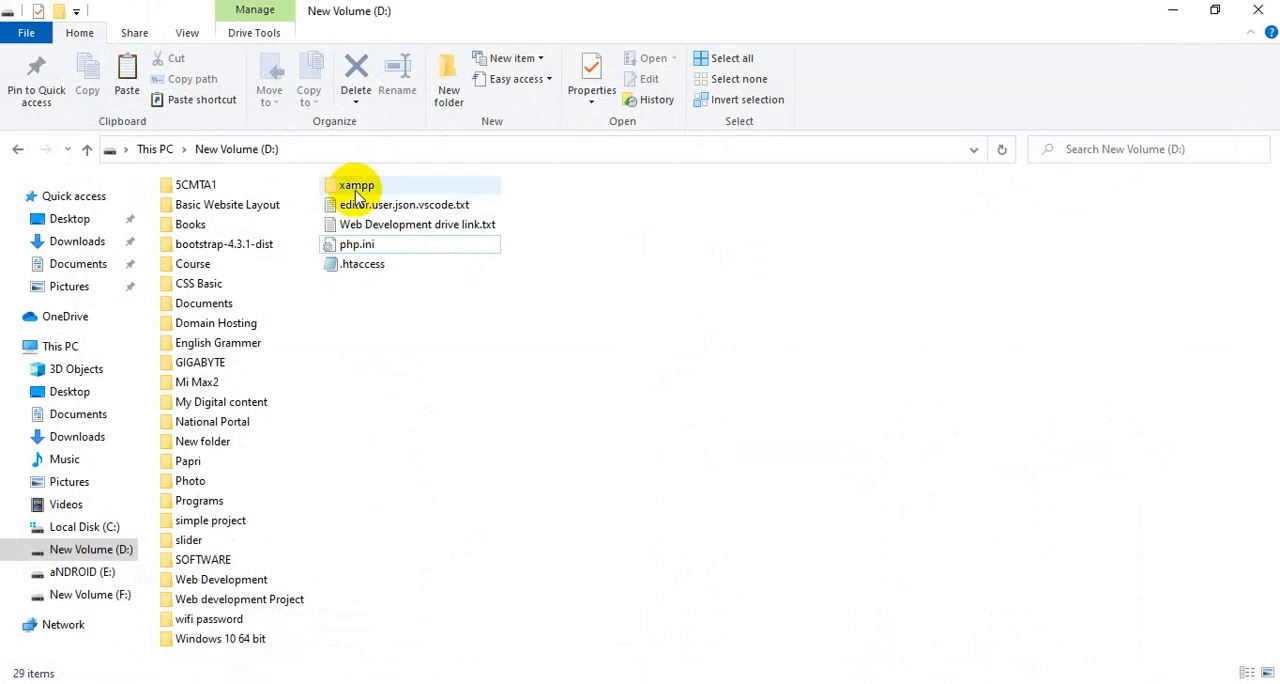
pyautogui.click(358, 270)
pyautogui.doubleClick(358, 270)
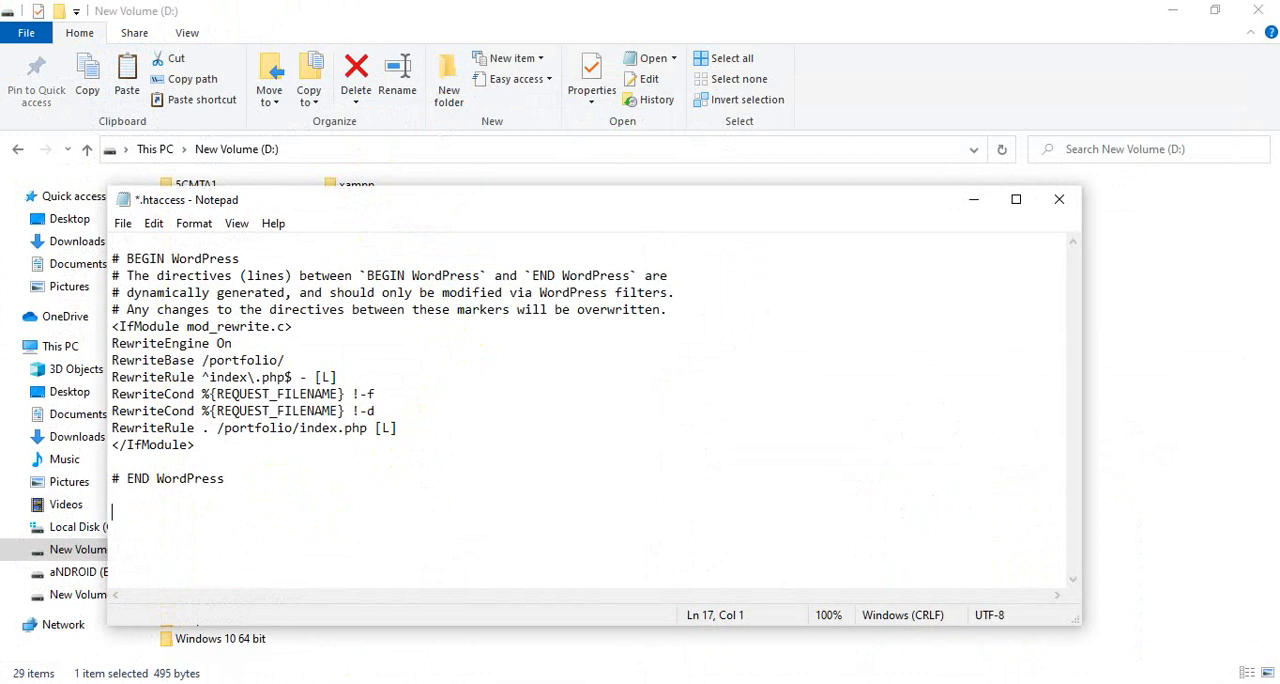
# - Switch to Chrome and copy the four php_value lines under Third Step in Increase maximum file size.txt on Google Drive
pyautogui.click(684, 683)
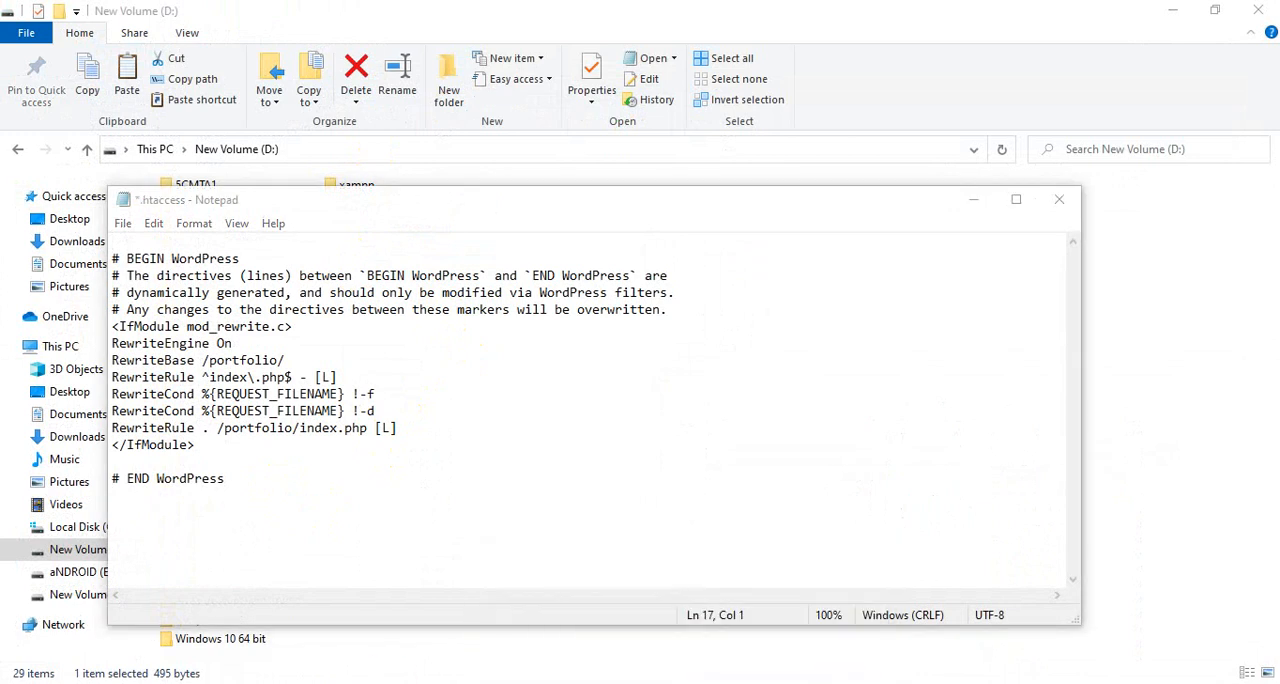
pyautogui.click(388, 683)
pyautogui.click(528, 15)
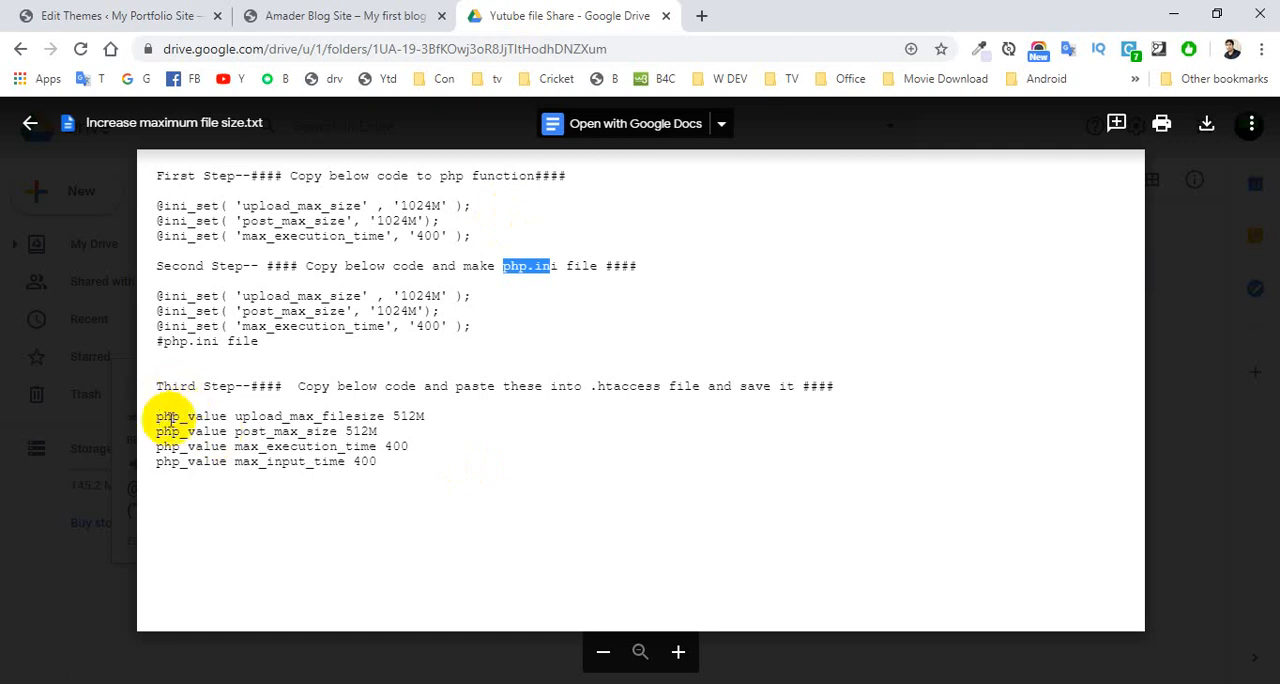
pyautogui.moveTo(157, 416); pyautogui.dragTo(425, 474)
pyautogui.hotkey('ctrl', 'c')
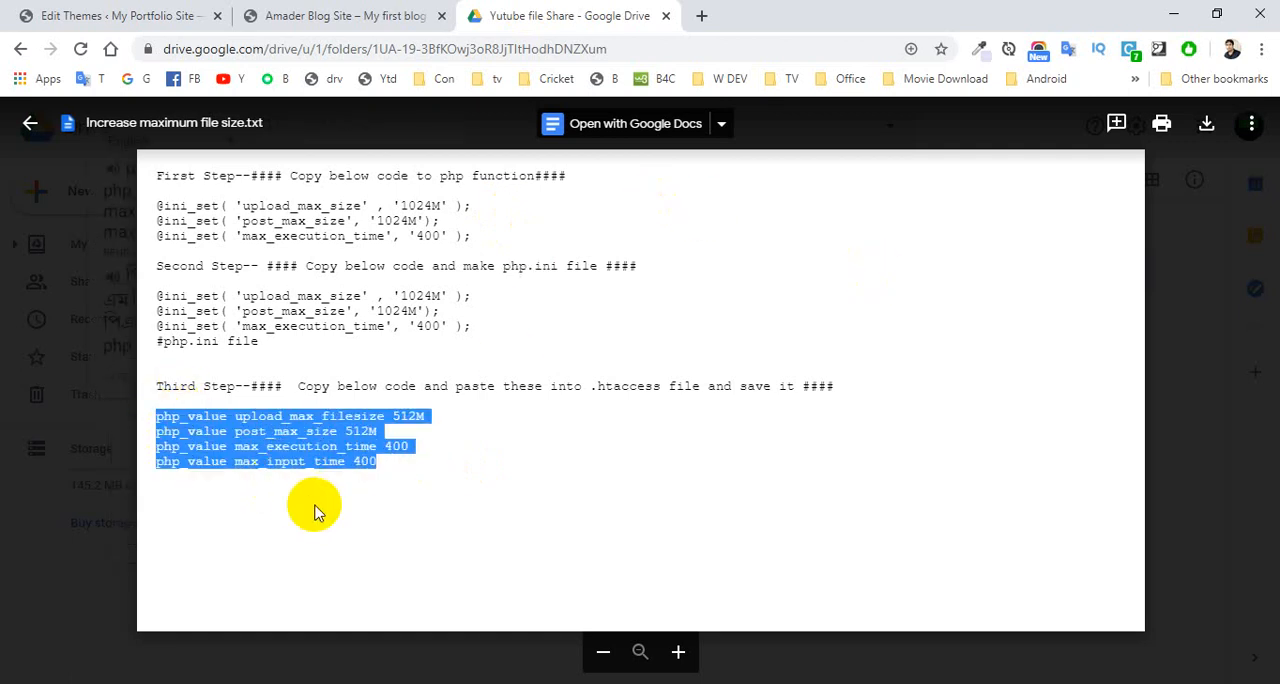
pyautogui.click(381, 449)
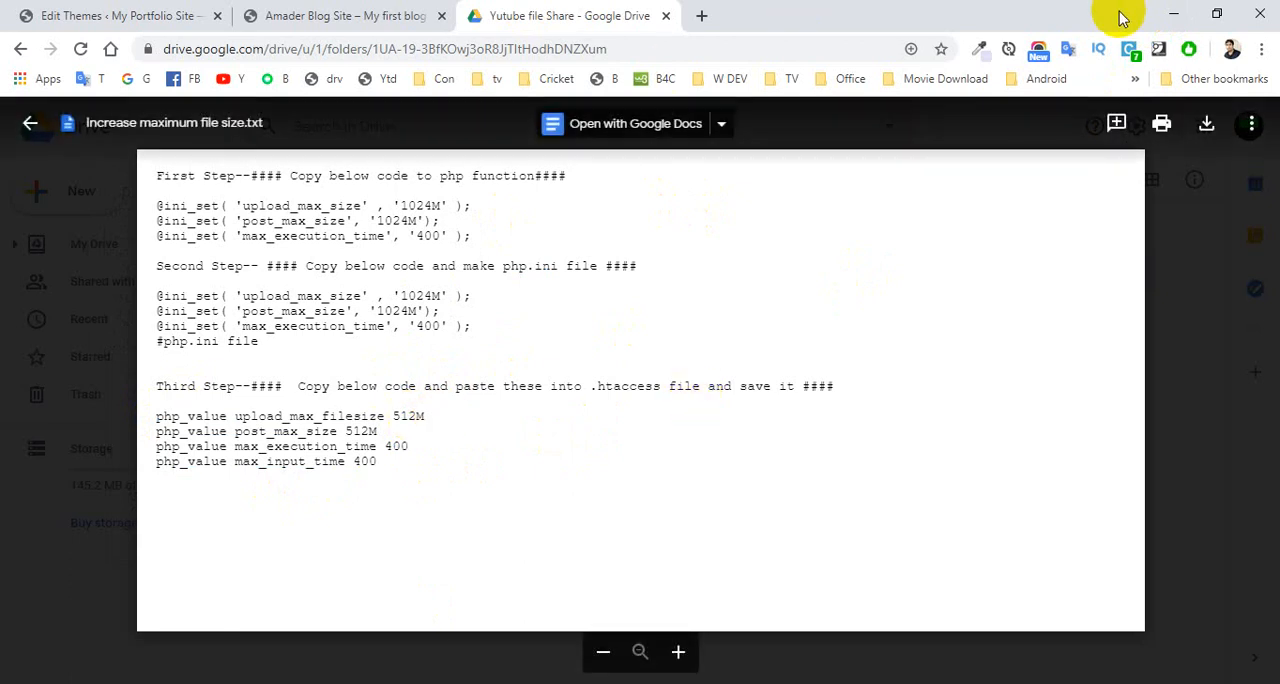
# - Paste the php_value lines below # END WordPress in .htaccess, set upload_max_filesize and post_max_size to 1024M, then save and close the file
pyautogui.click(1173, 14)
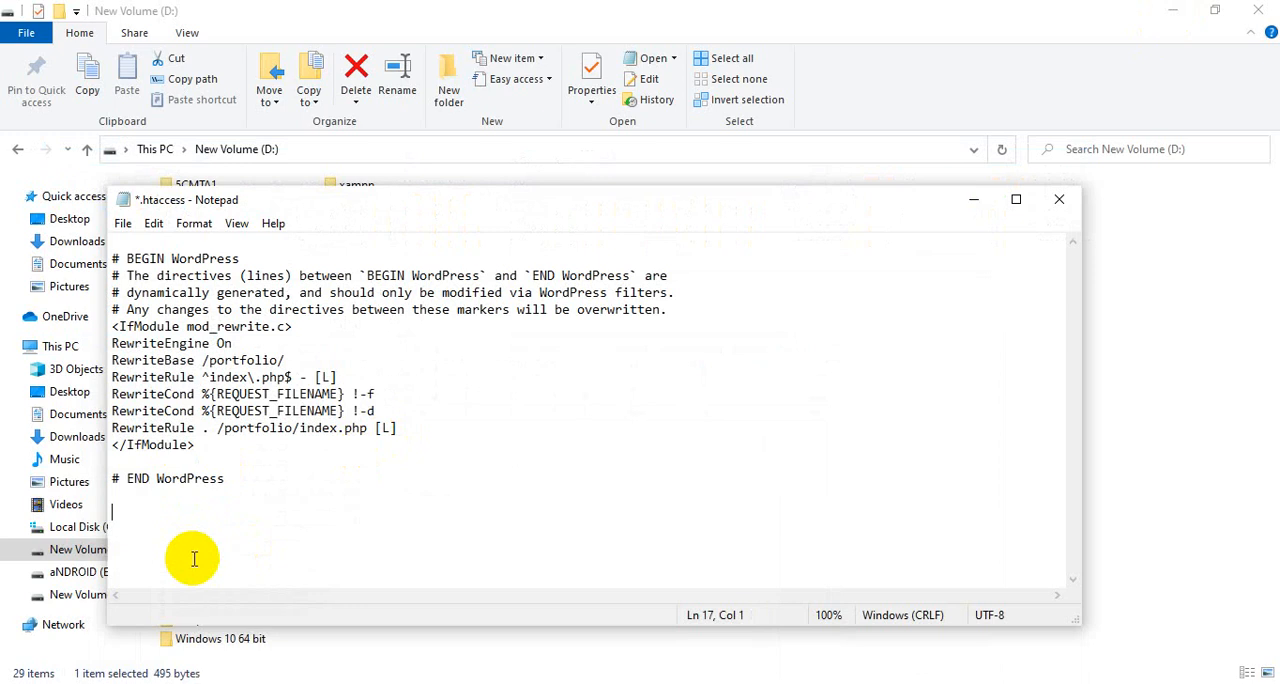
pyautogui.hotkey('ctrl', 'v')
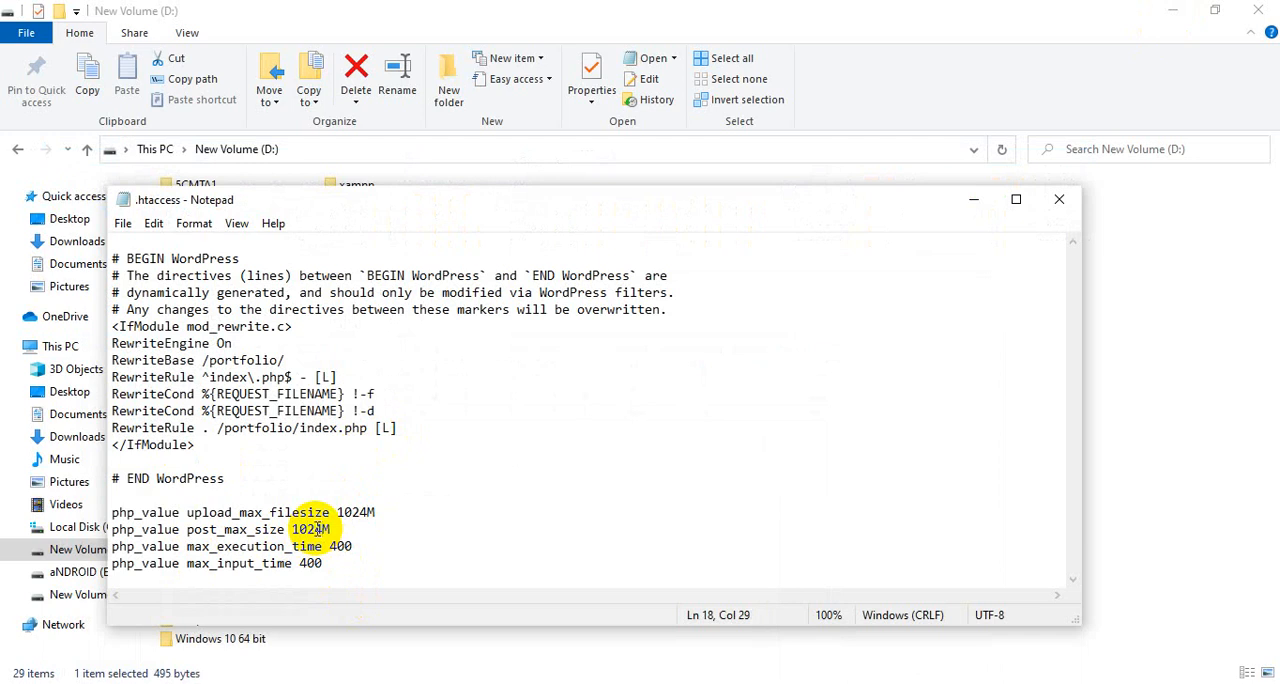
pyautogui.click(1059, 199)
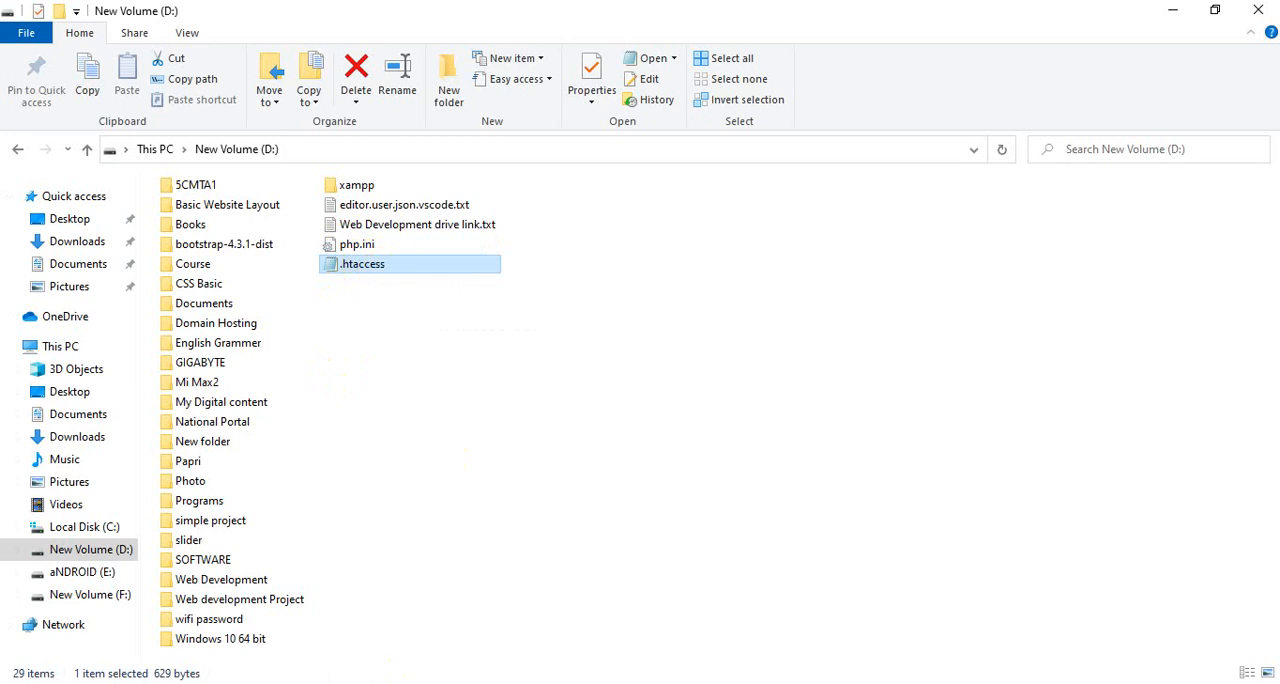
# - Switch to FileZilla, refresh the file lists and upload .htaccess from D:\ to the server's portfolio folder, overwriting the existing file
pyautogui.click(196, 683)
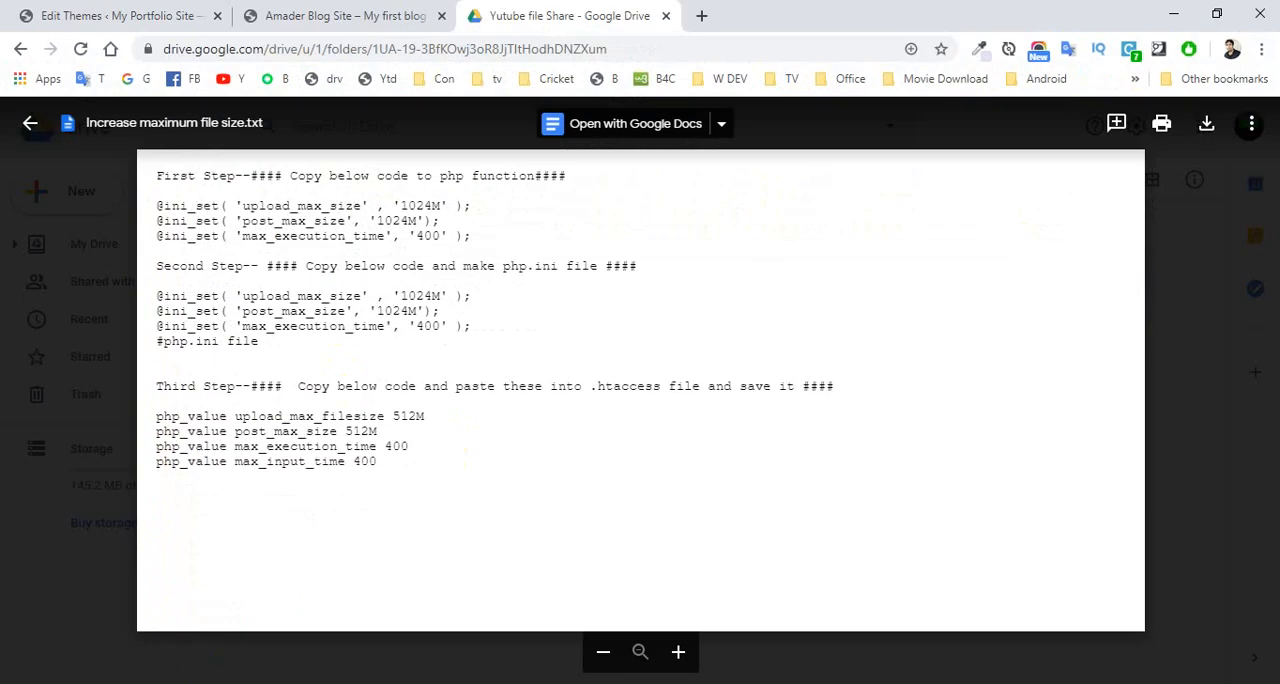
pyautogui.click(215, 683)
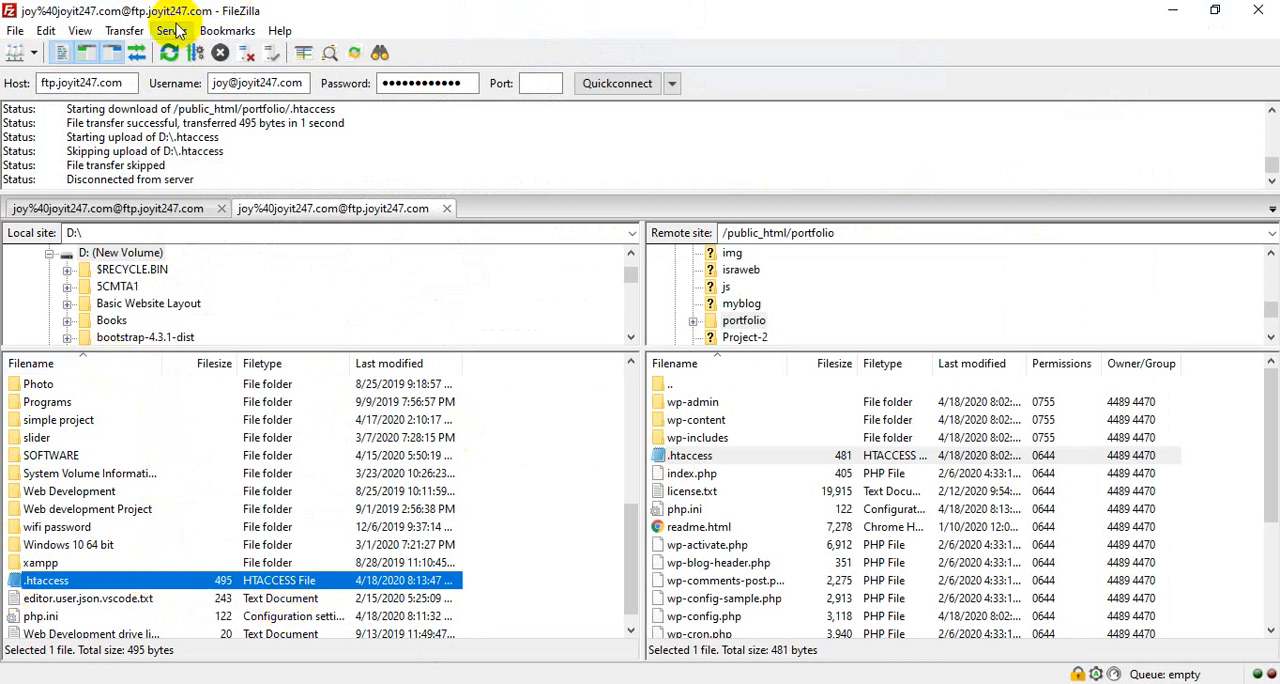
pyautogui.click(172, 55)
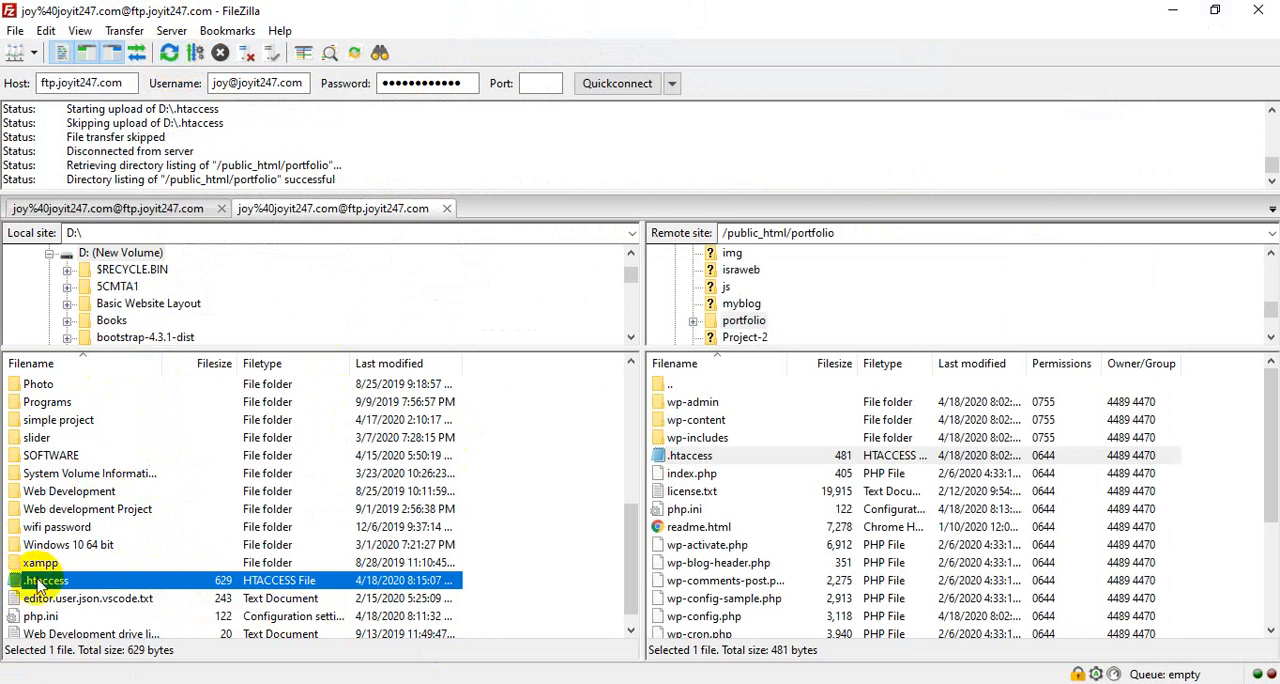
pyautogui.moveTo(15, 588); pyautogui.dragTo(831, 545)
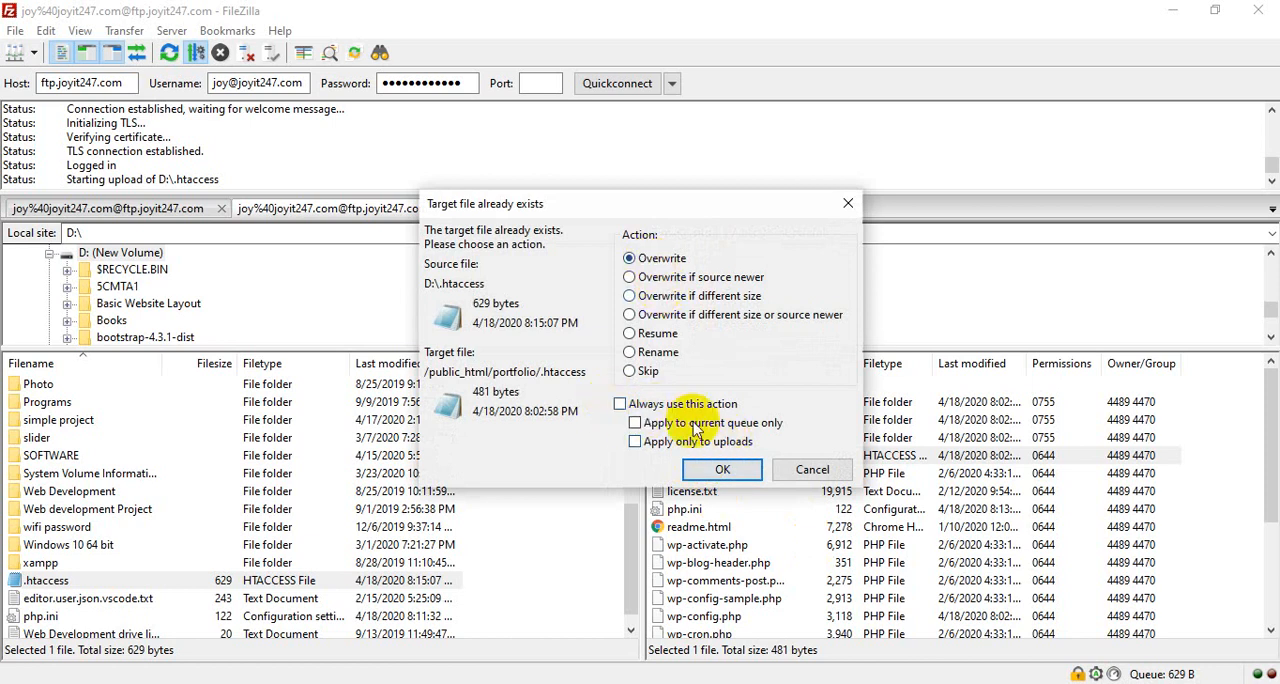
pyautogui.click(724, 478)
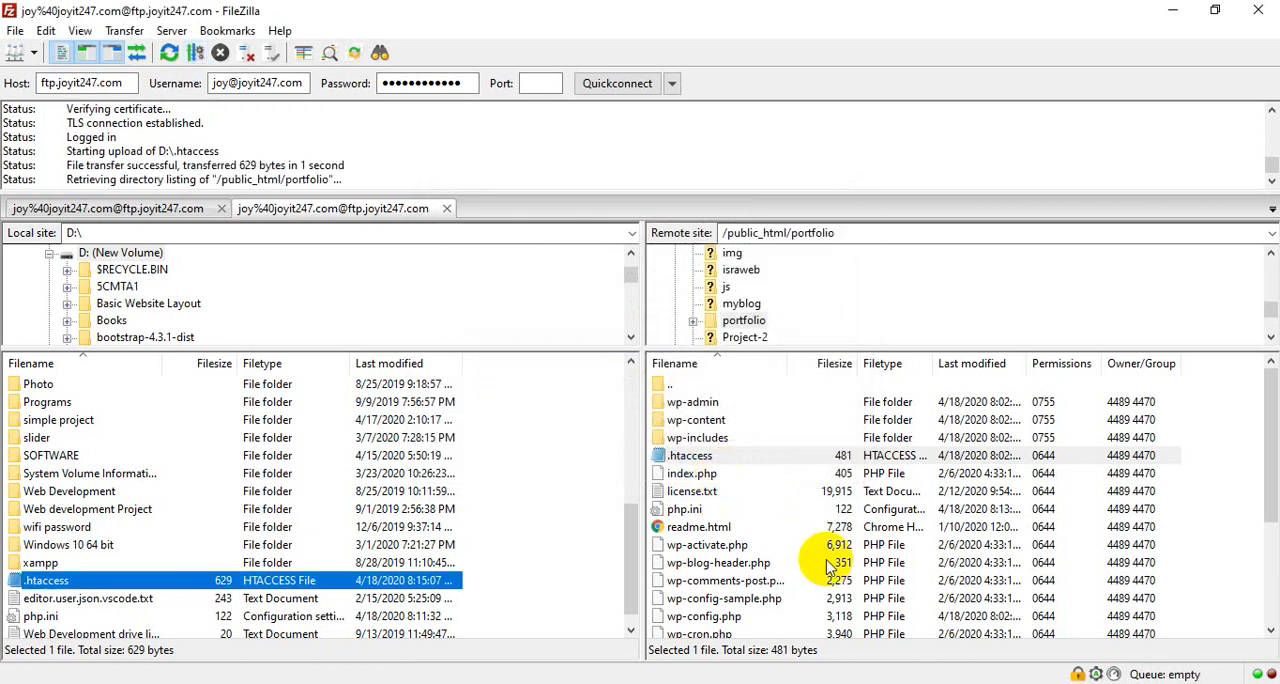
pyautogui.click(689, 458)
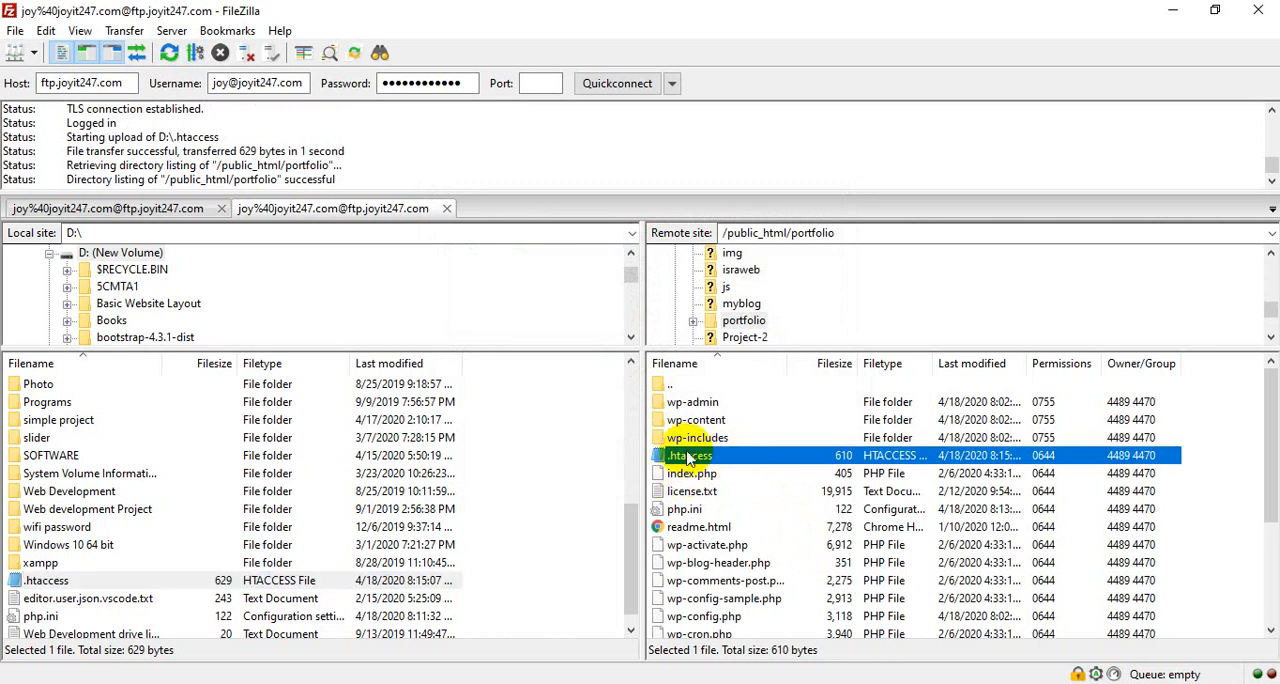
pyautogui.click(1170, 18)
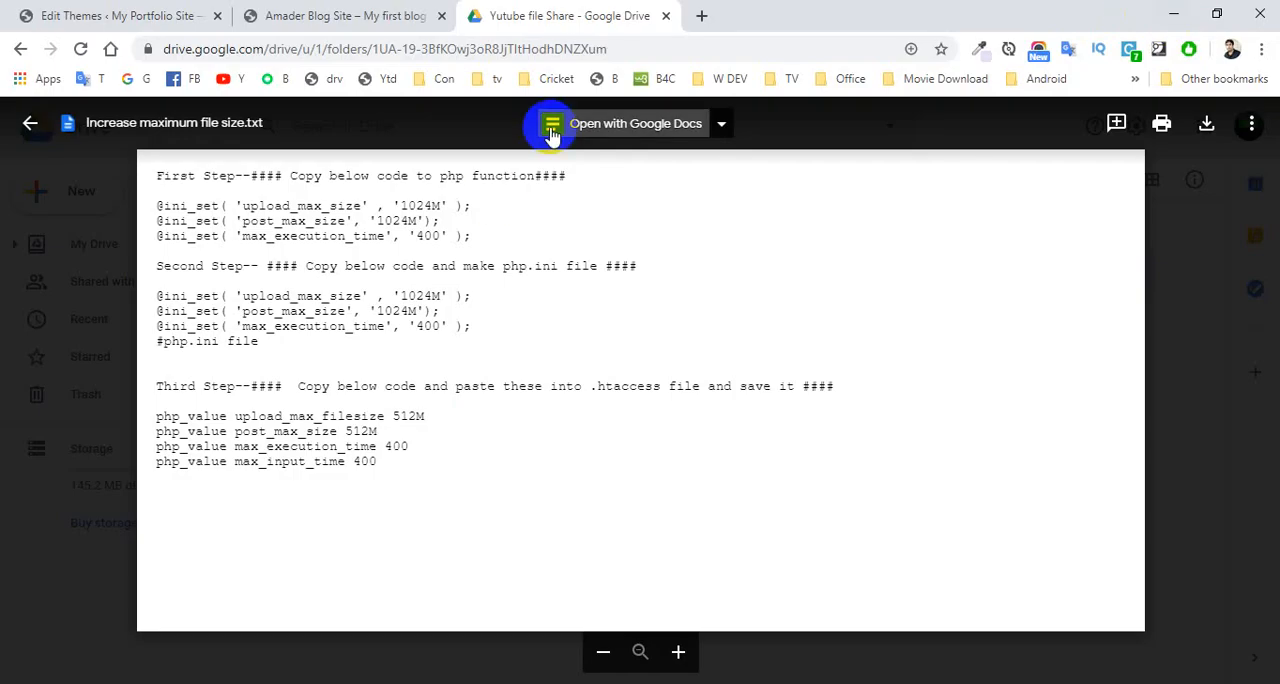
# - Return to Chrome, open joyit247.com/cpanel in a new tab and log in to cPanel
pyautogui.click(150, 12)
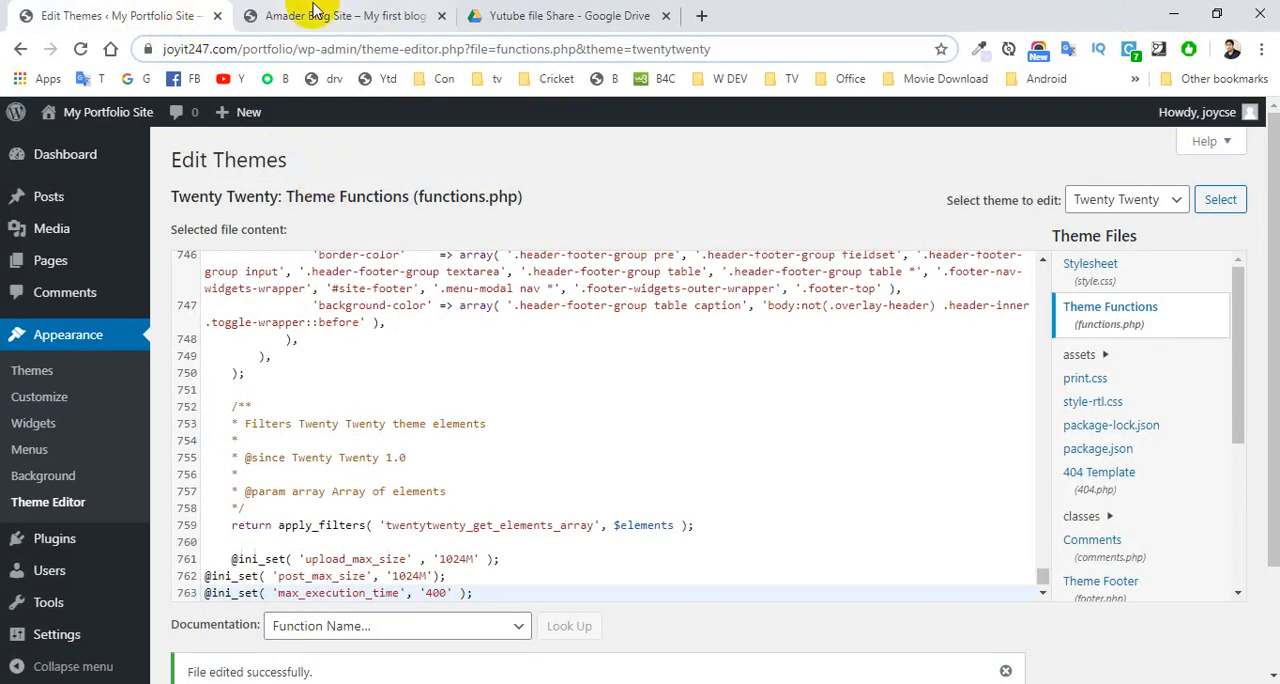
pyautogui.click(701, 15)
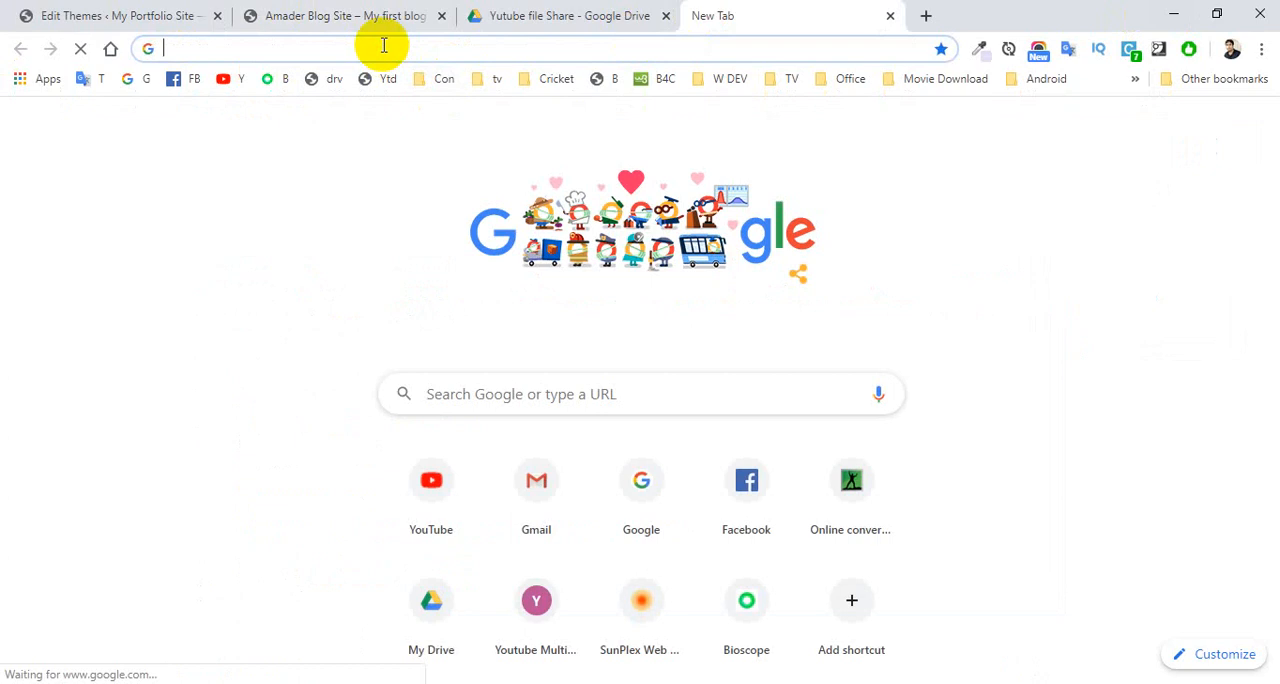
pyautogui.write('joy')
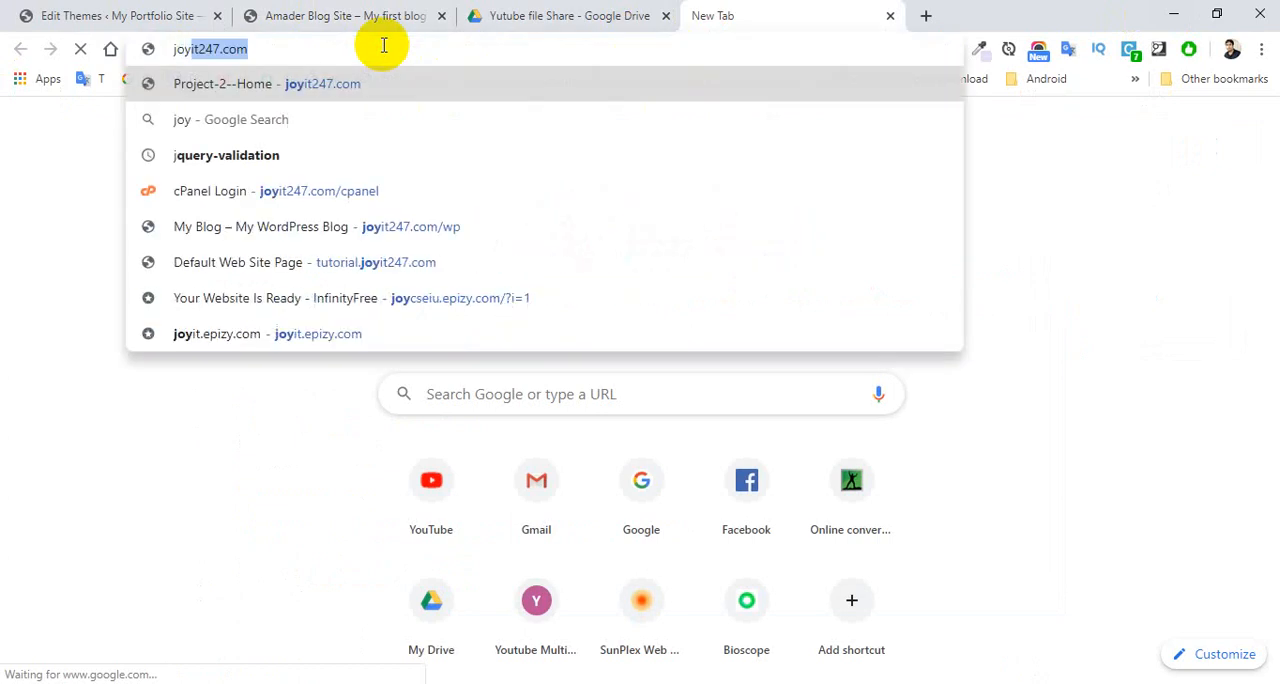
pyautogui.press('Return')
pyautogui.click(328, 52)
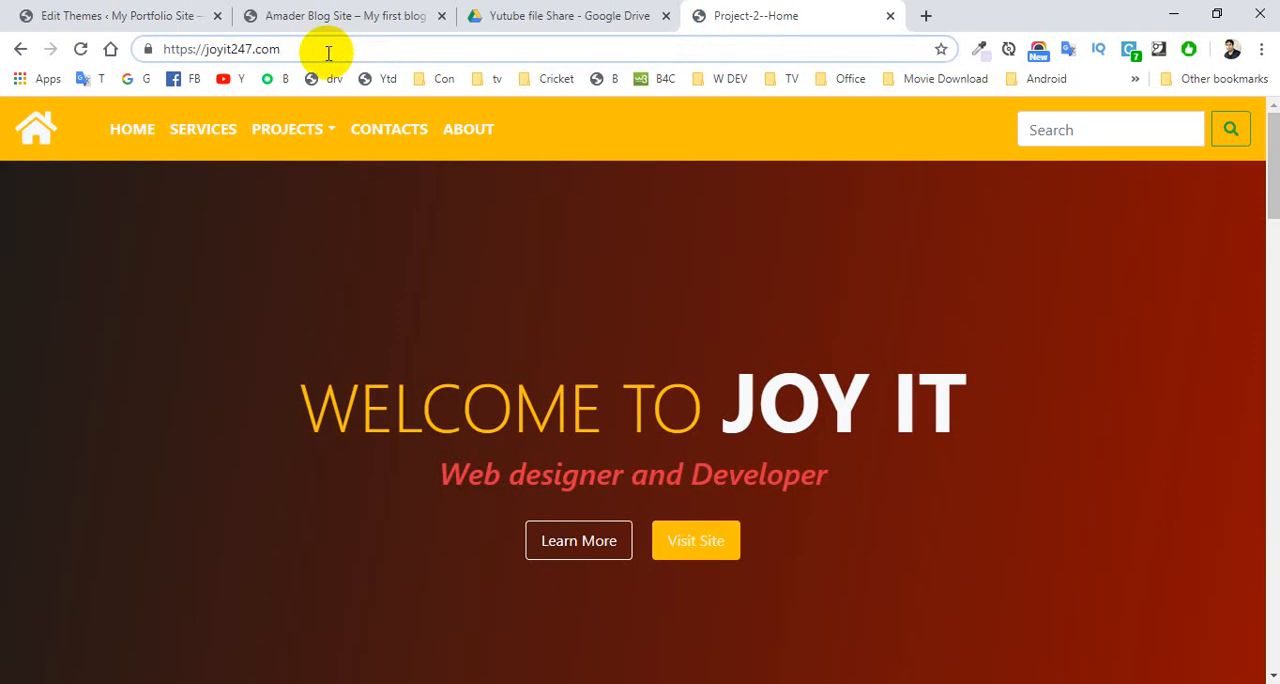
pyautogui.write('/c')
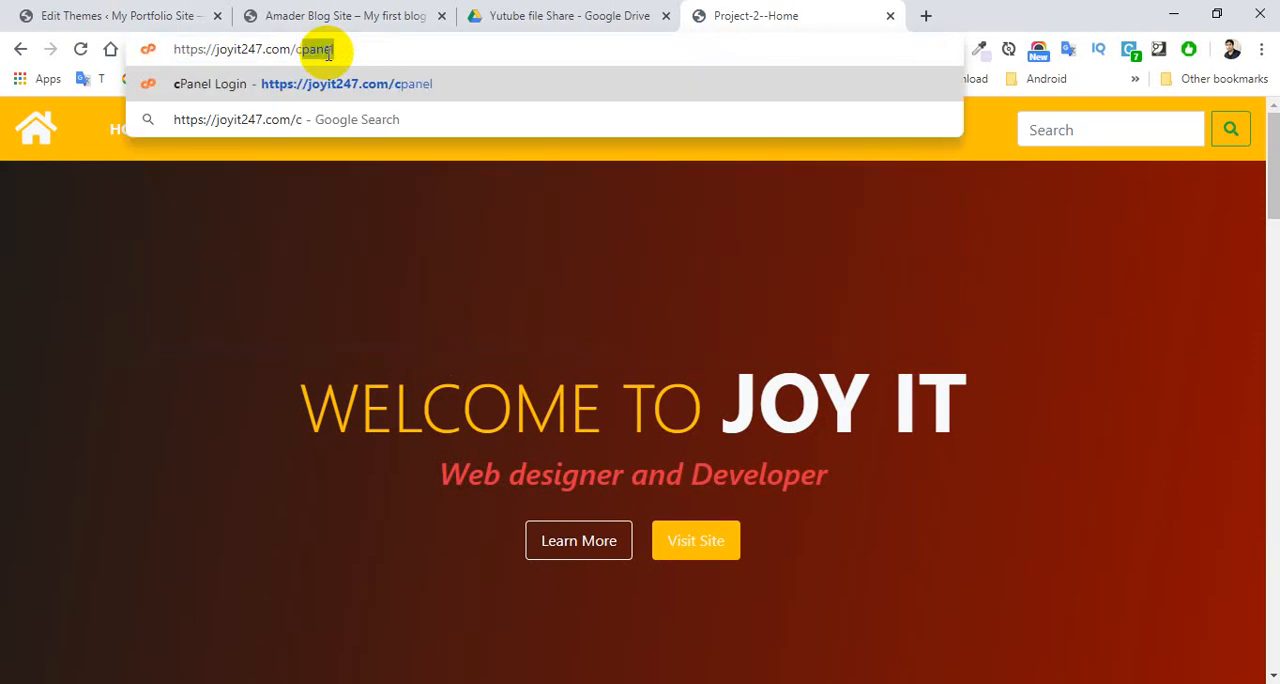
pyautogui.press('Return')
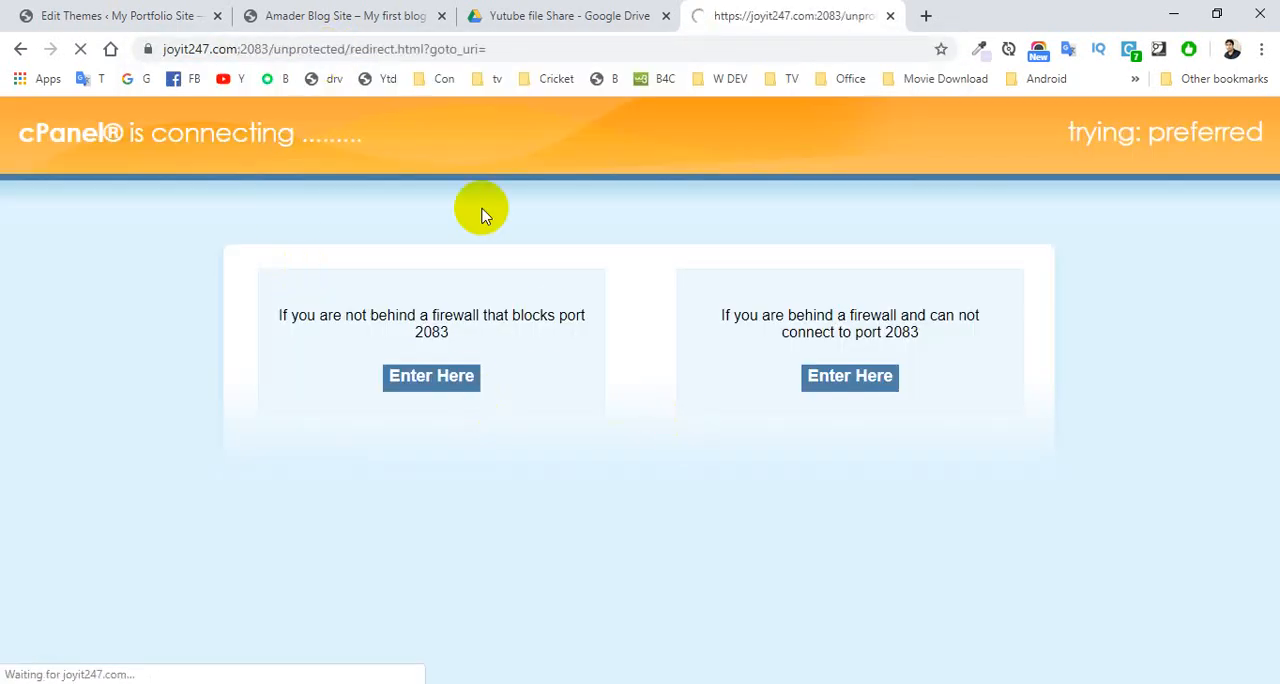
pyautogui.click(563, 508)
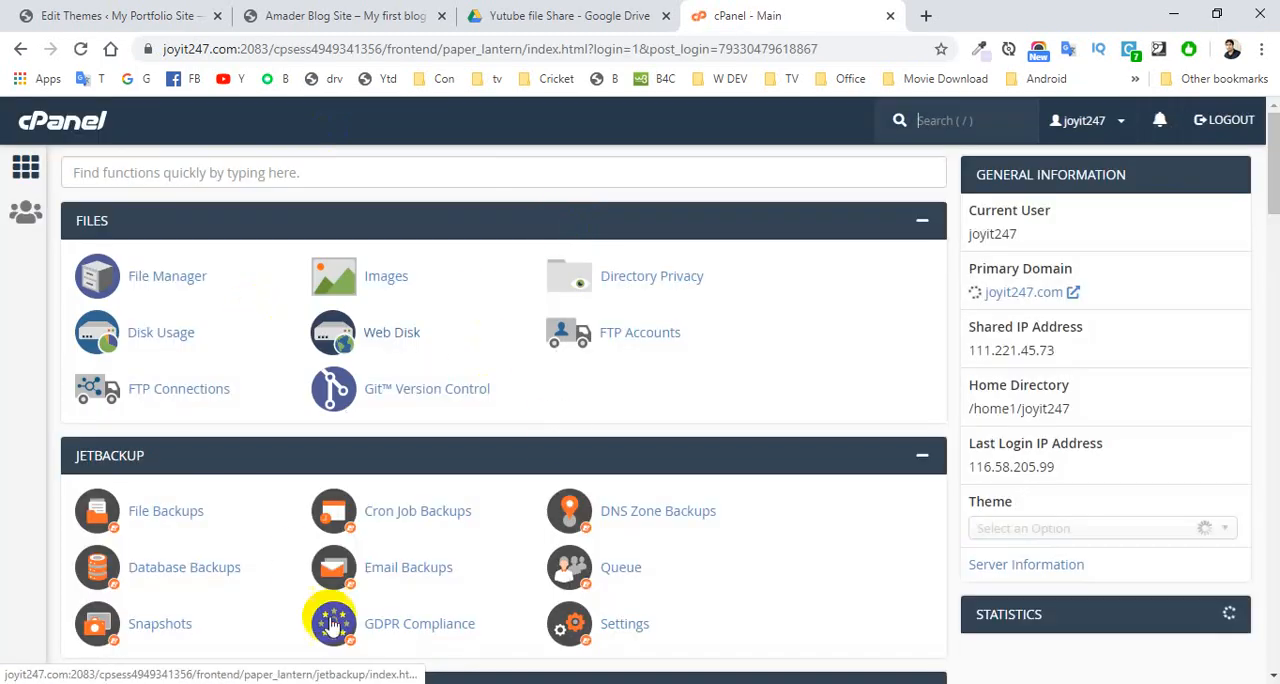
# - Open cPanel's File Manager and go to the portfolio folder inside public_html
pyautogui.click(152, 288)
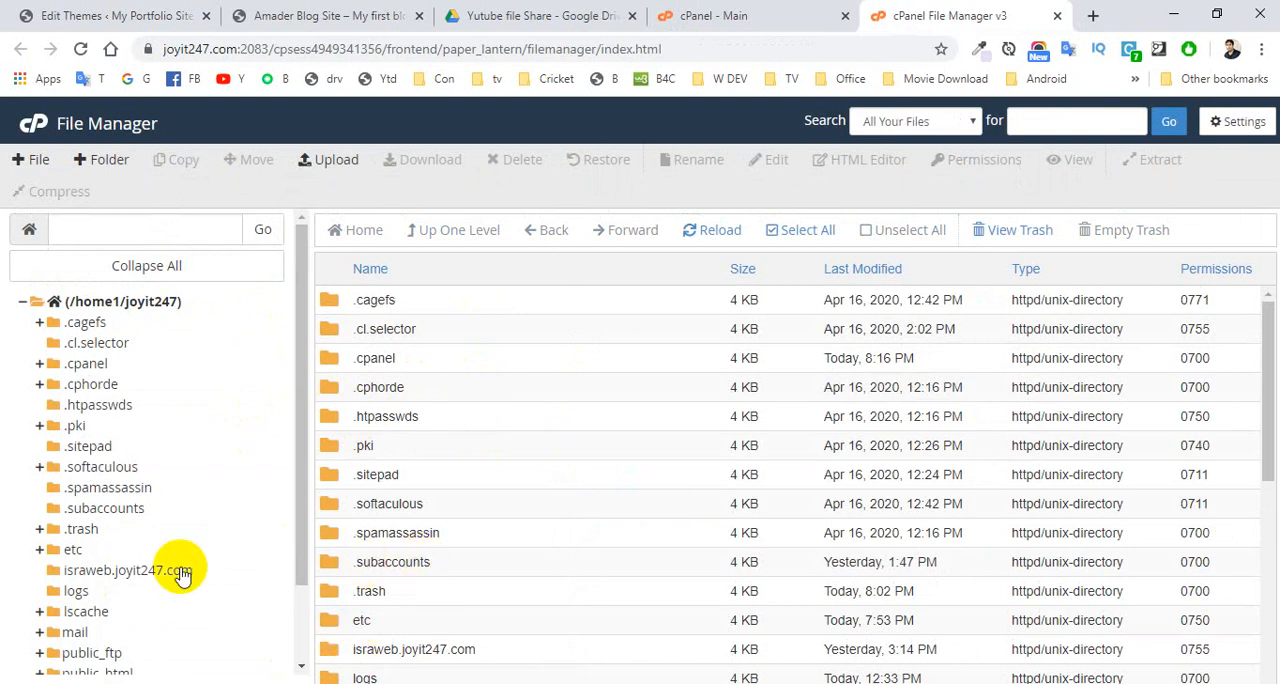
pyautogui.scroll(-1, 297, 515)
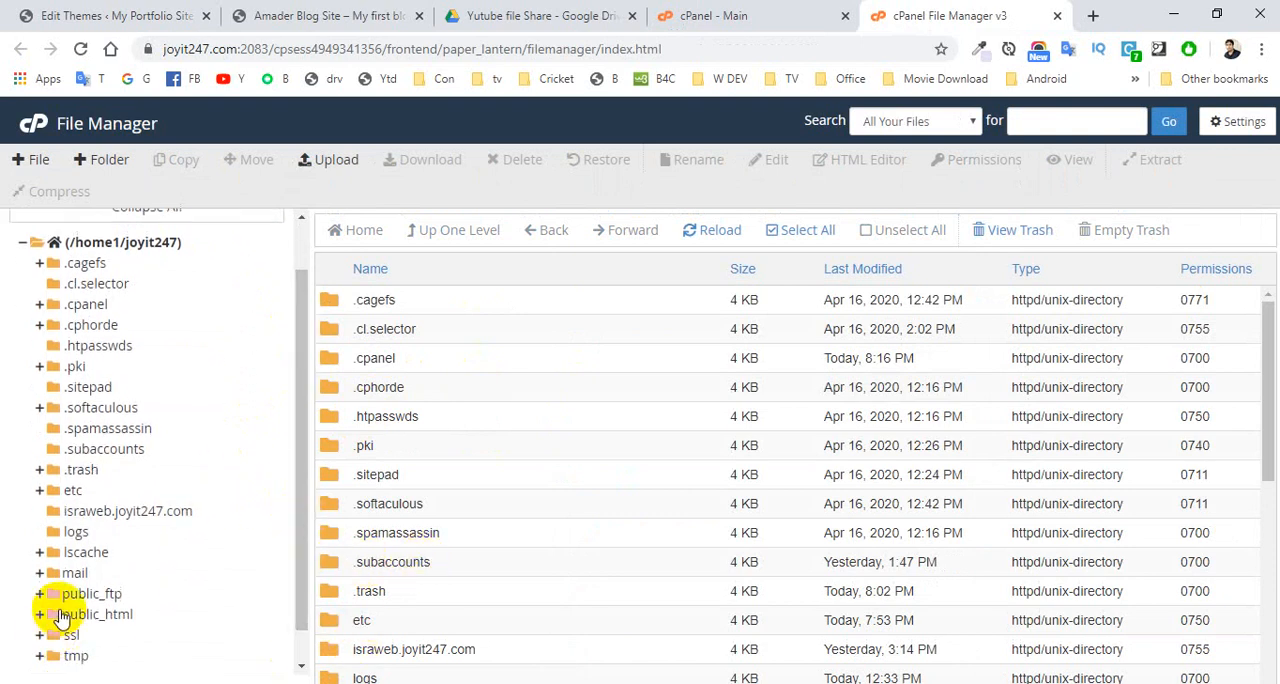
pyautogui.click(60, 614)
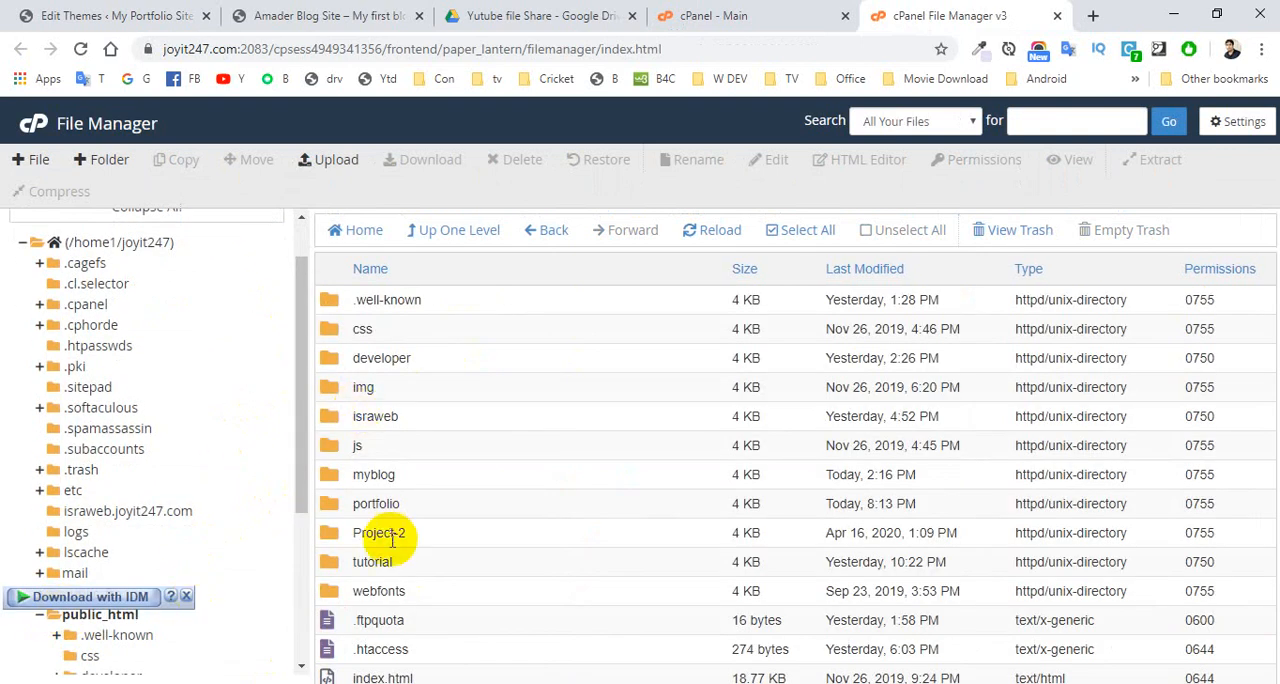
pyautogui.doubleClick(329, 505)
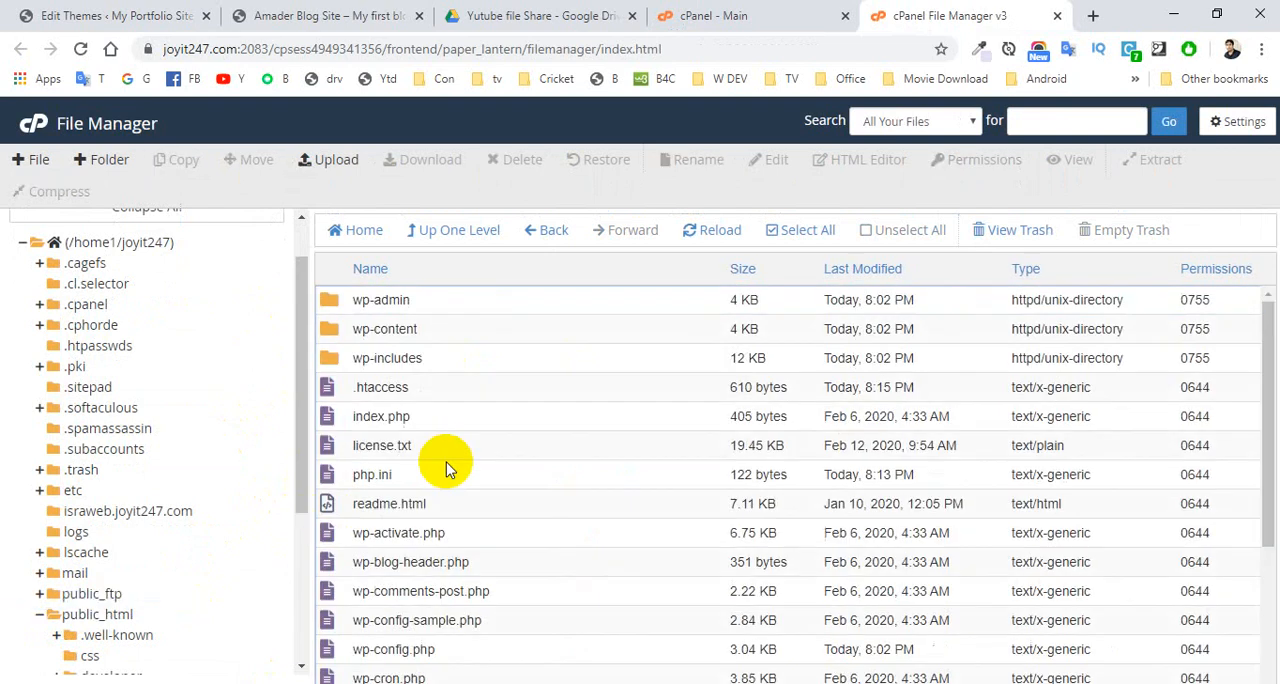
# - Turn off Show Hidden Files (dotfiles) in the File Manager preferences and save
pyautogui.click(366, 392)
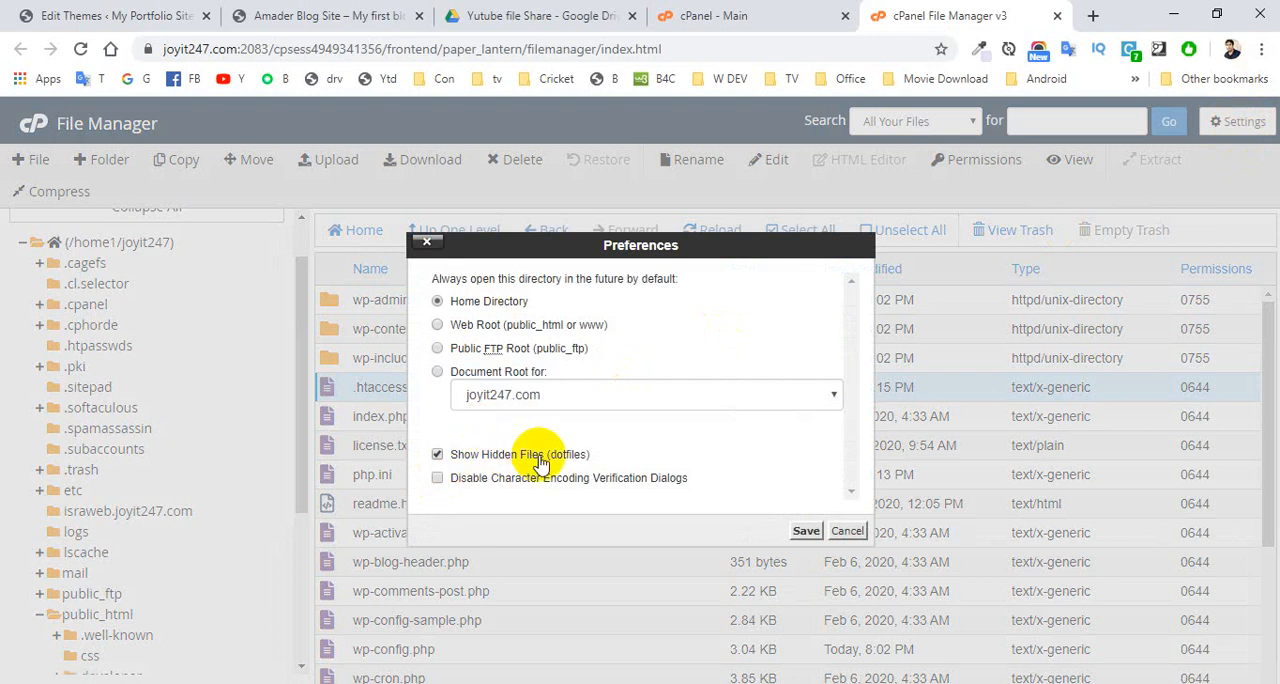
pyautogui.click(437, 454)
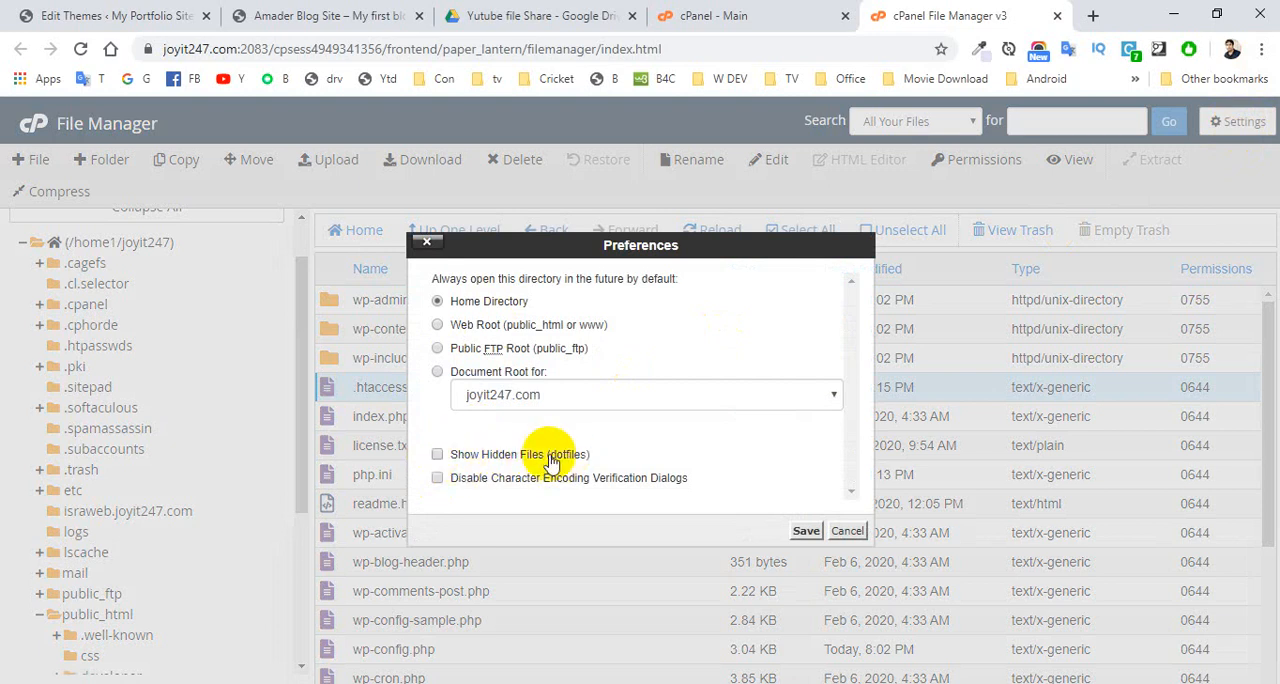
pyautogui.click(806, 531)
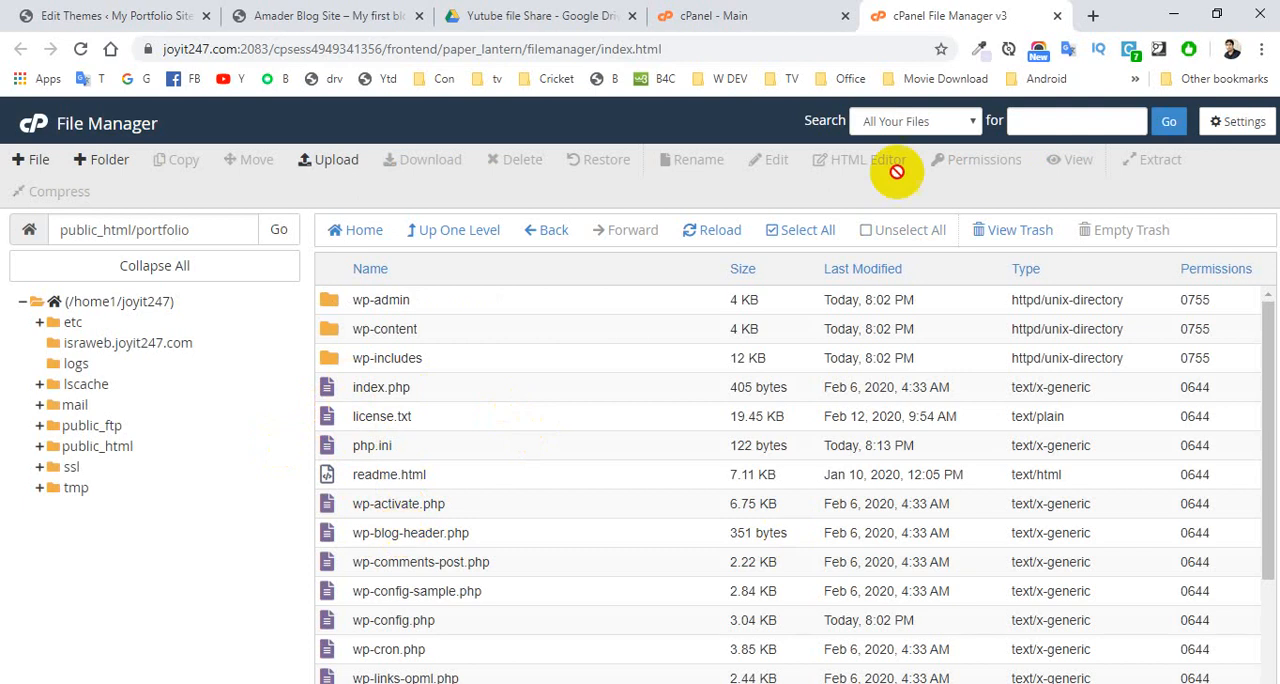
# - Enable Show Hidden Files (dotfiles) in the File Manager preferences, leave the encoding verification option unchecked, and save
pyautogui.click(1231, 130)
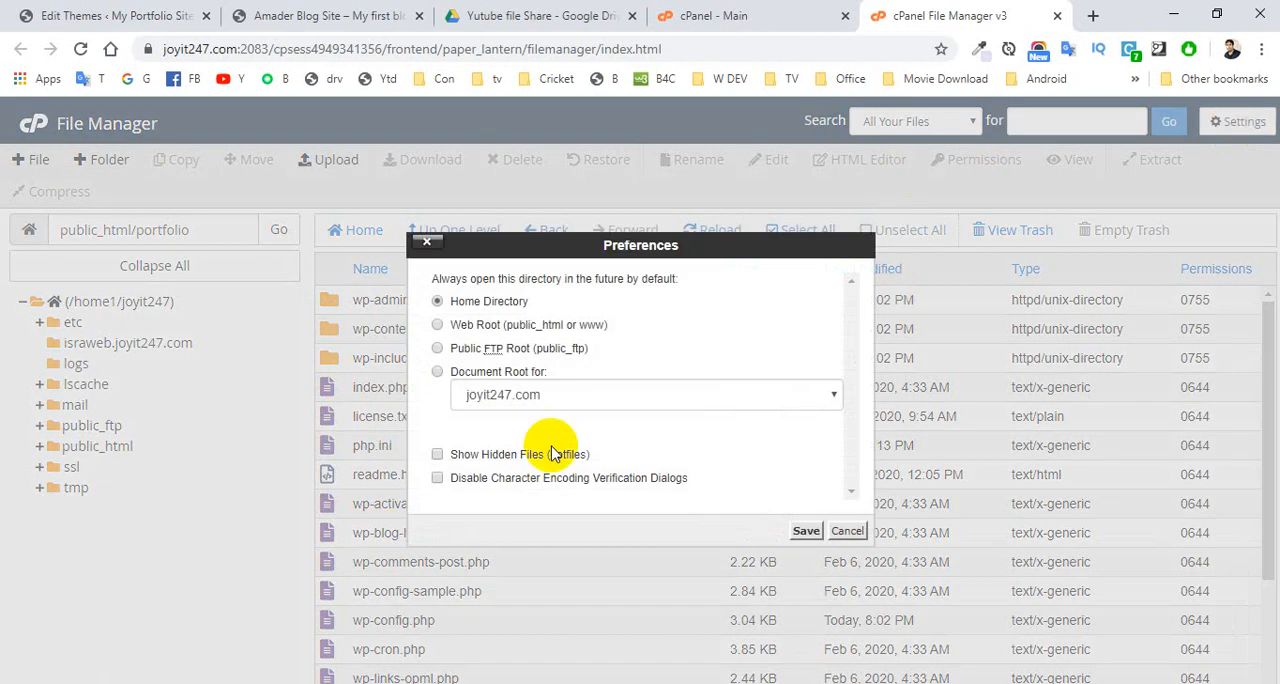
pyautogui.click(437, 479)
pyautogui.click(440, 456)
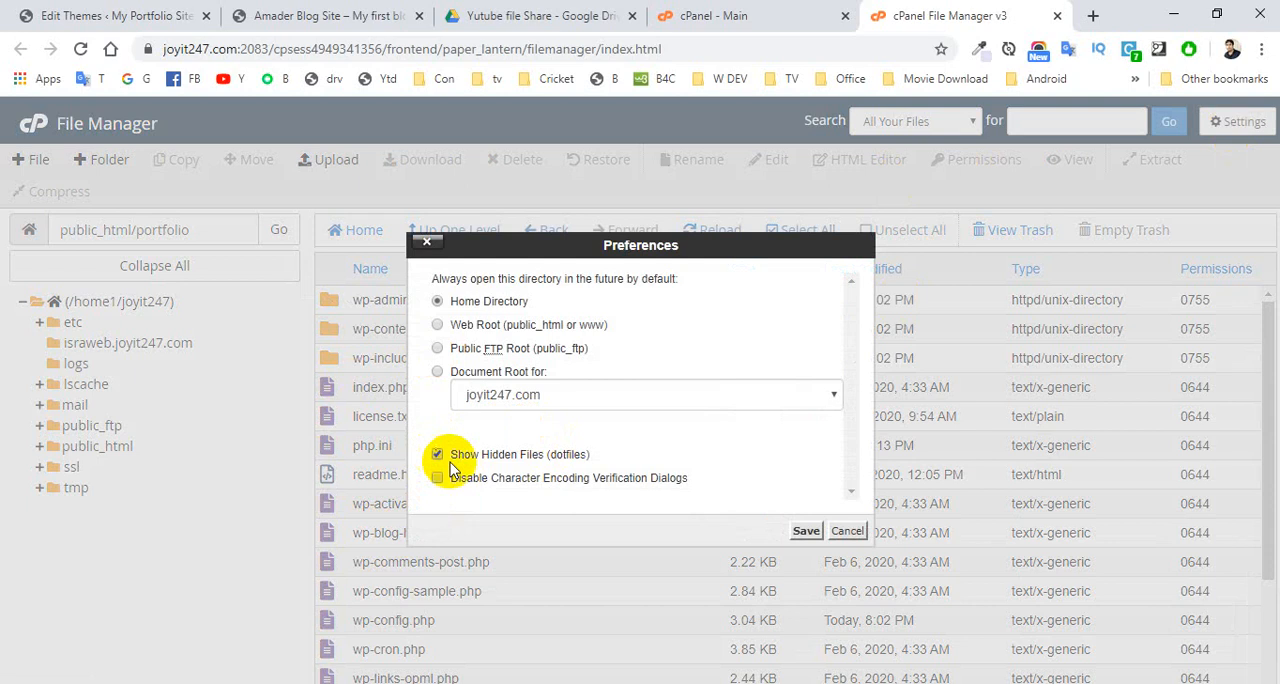
pyautogui.click(805, 532)
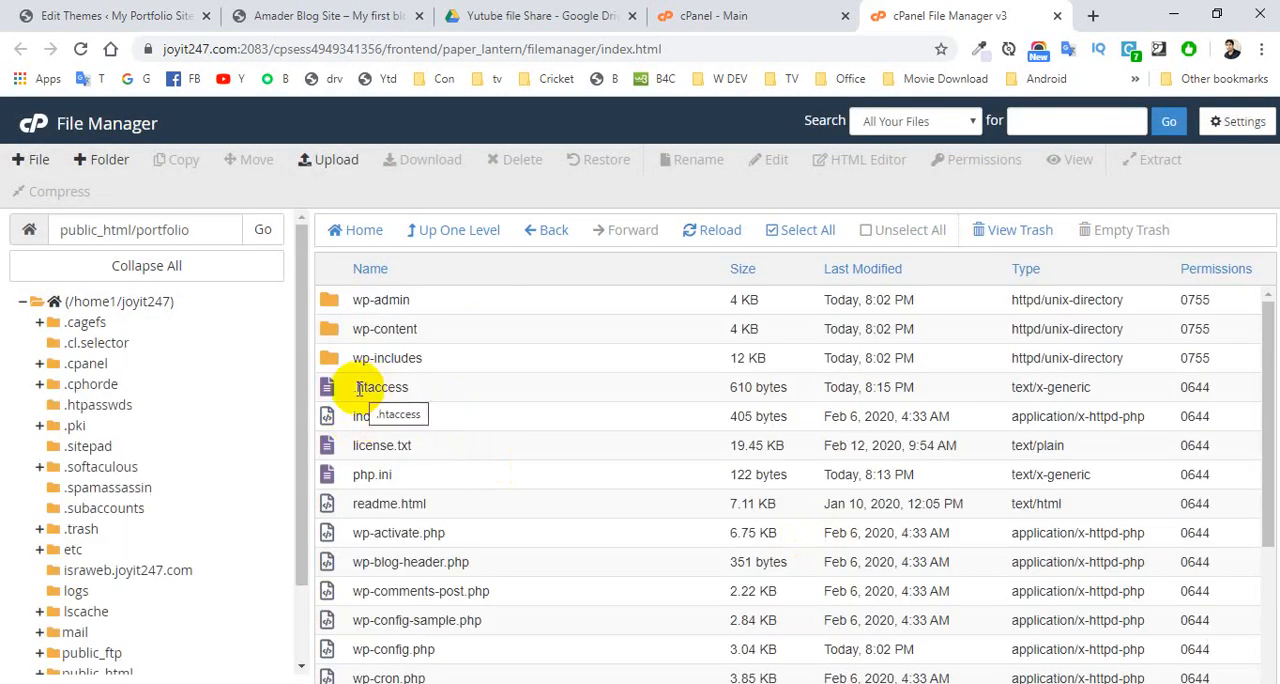
# - Open the portfolio folder's .htaccess in the cPanel editor and examine the php_value lines below # END WordPress
pyautogui.click(357, 388)
pyautogui.click(325, 392)
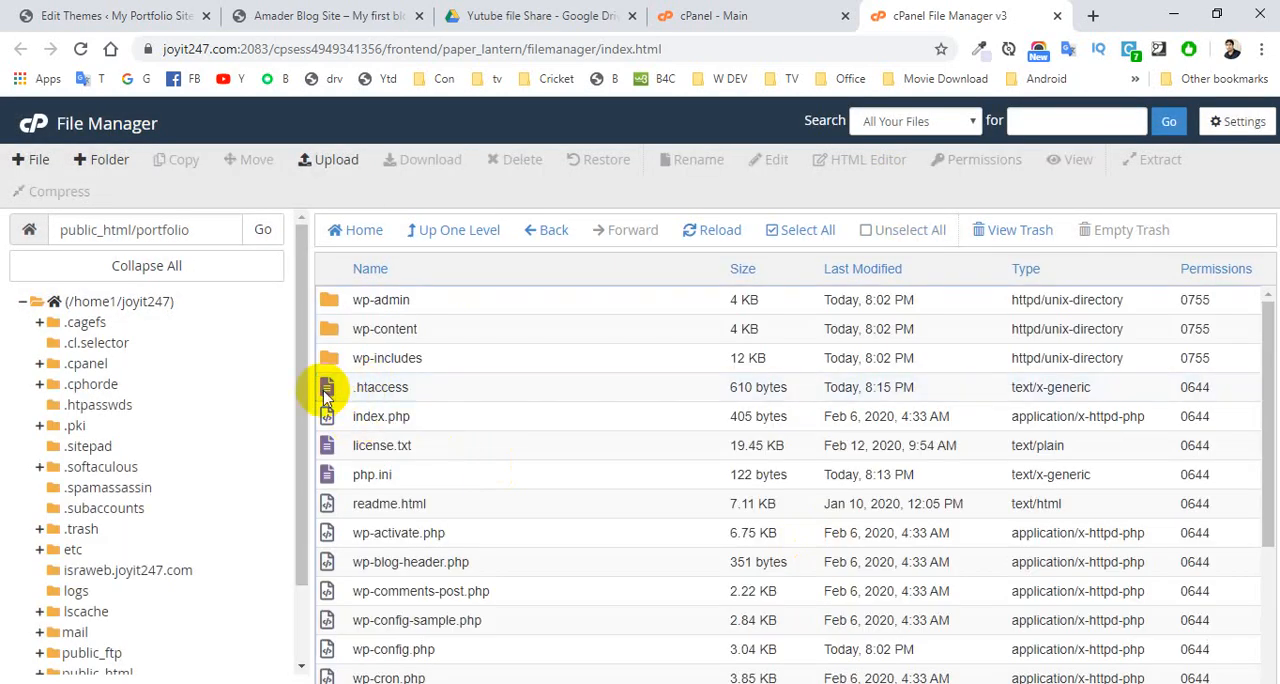
pyautogui.rightClick(325, 395)
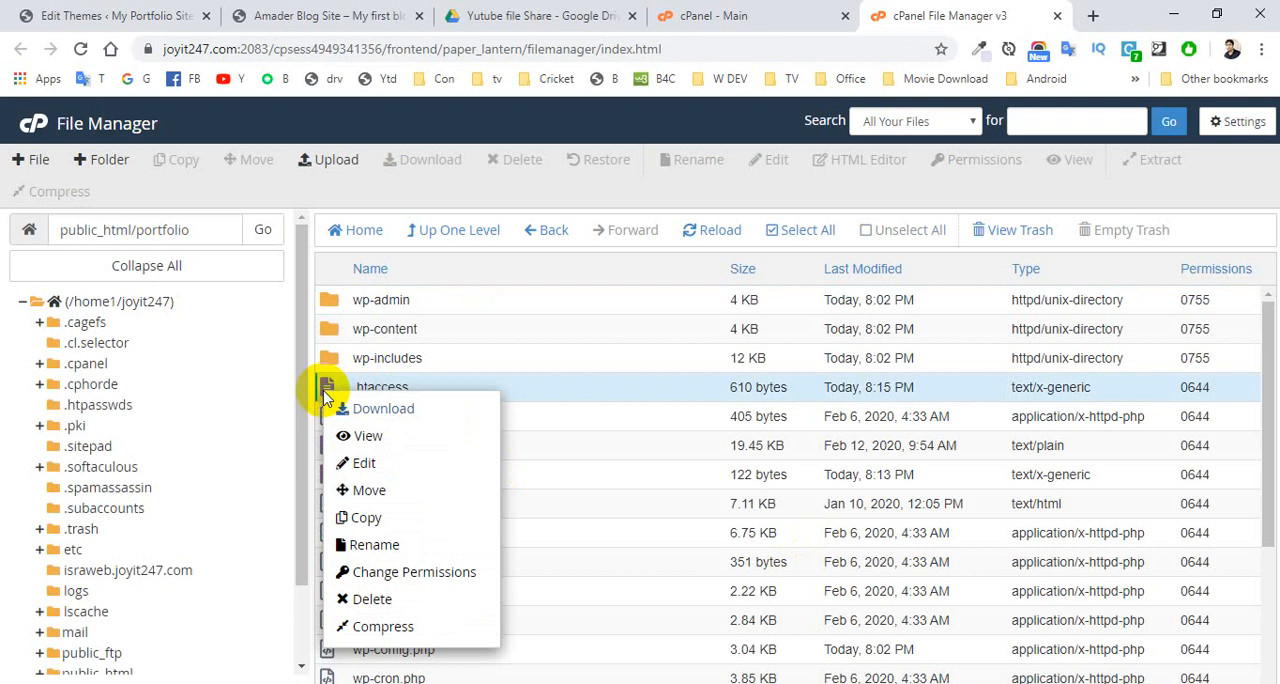
pyautogui.click(366, 466)
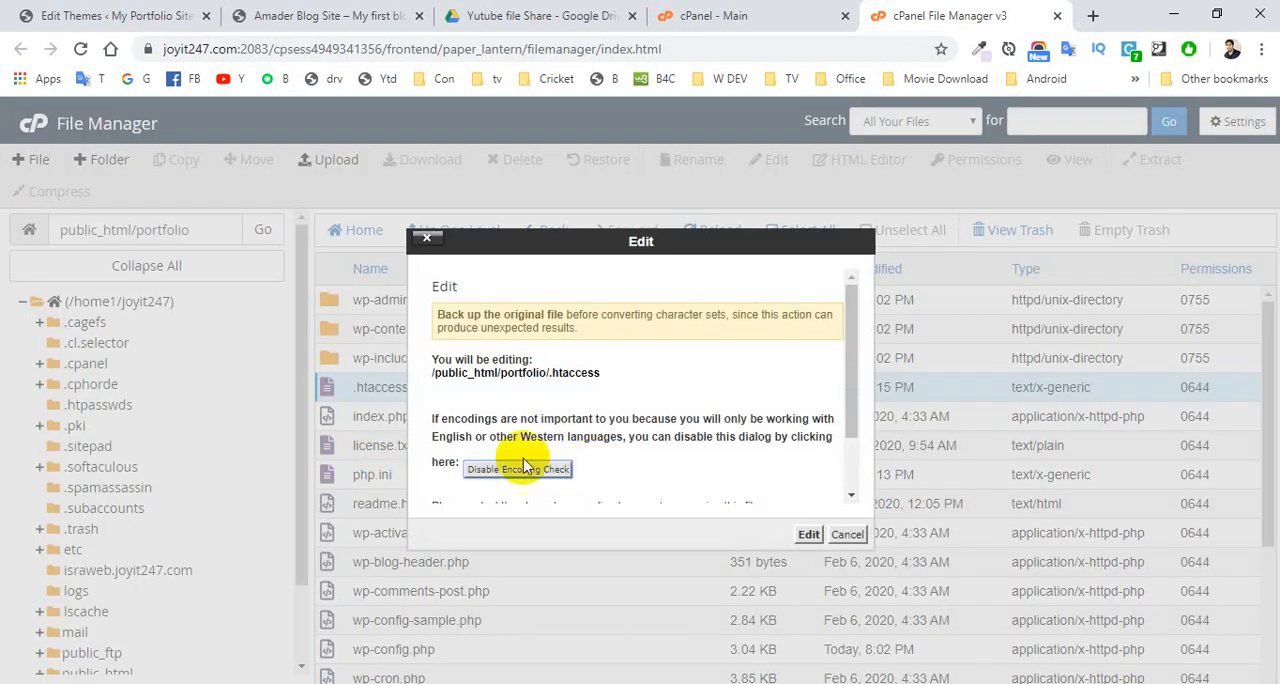
pyautogui.click(809, 535)
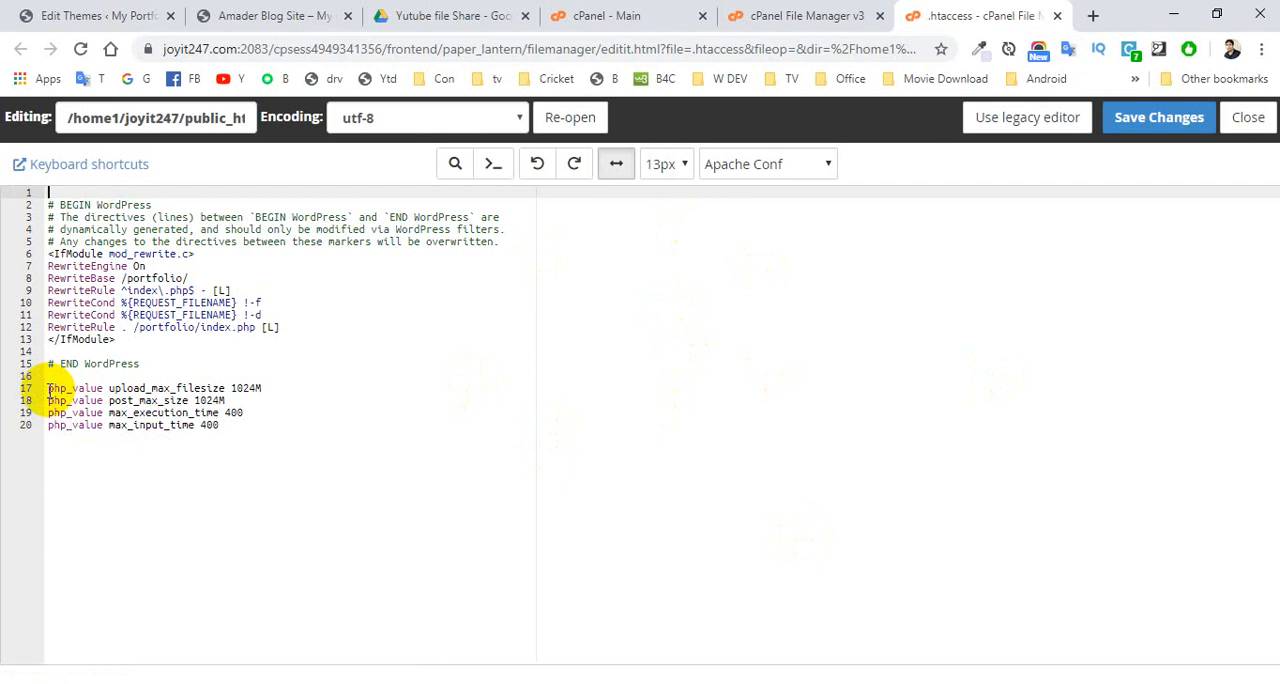
pyautogui.moveTo(48, 389); pyautogui.dragTo(255, 433)
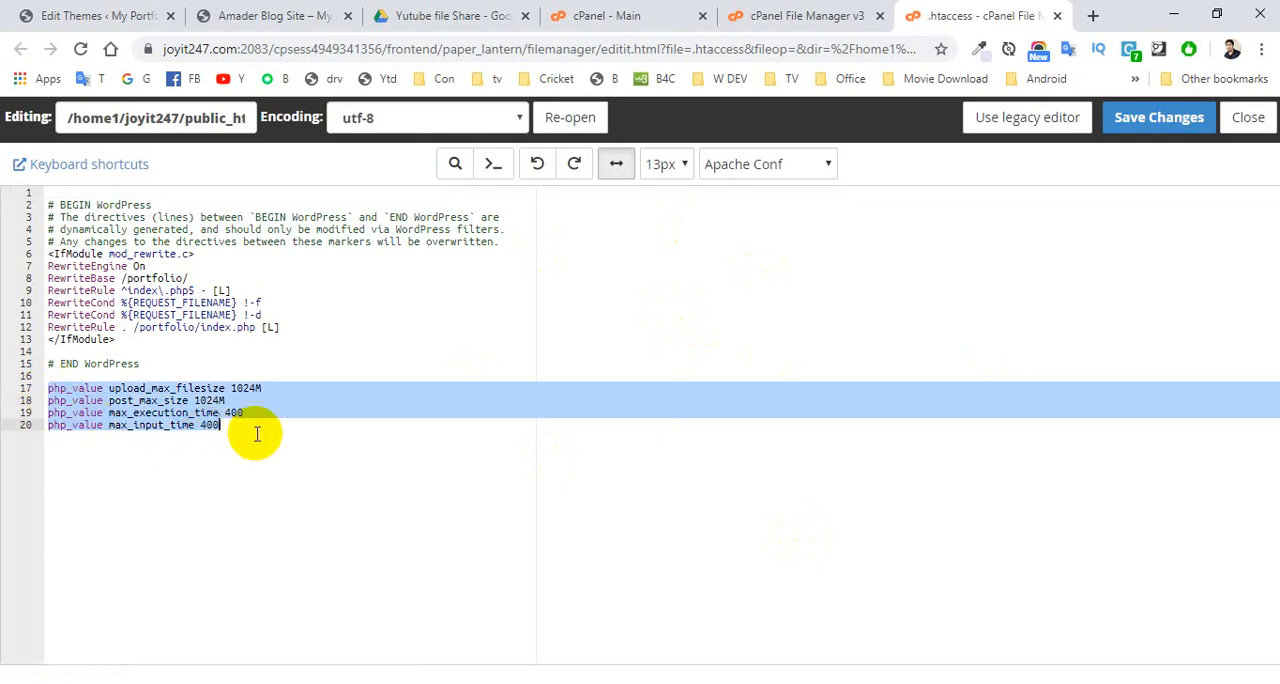
# - Save the .htaccess file, close its editor, and close the File Manager
pyautogui.click(342, 397)
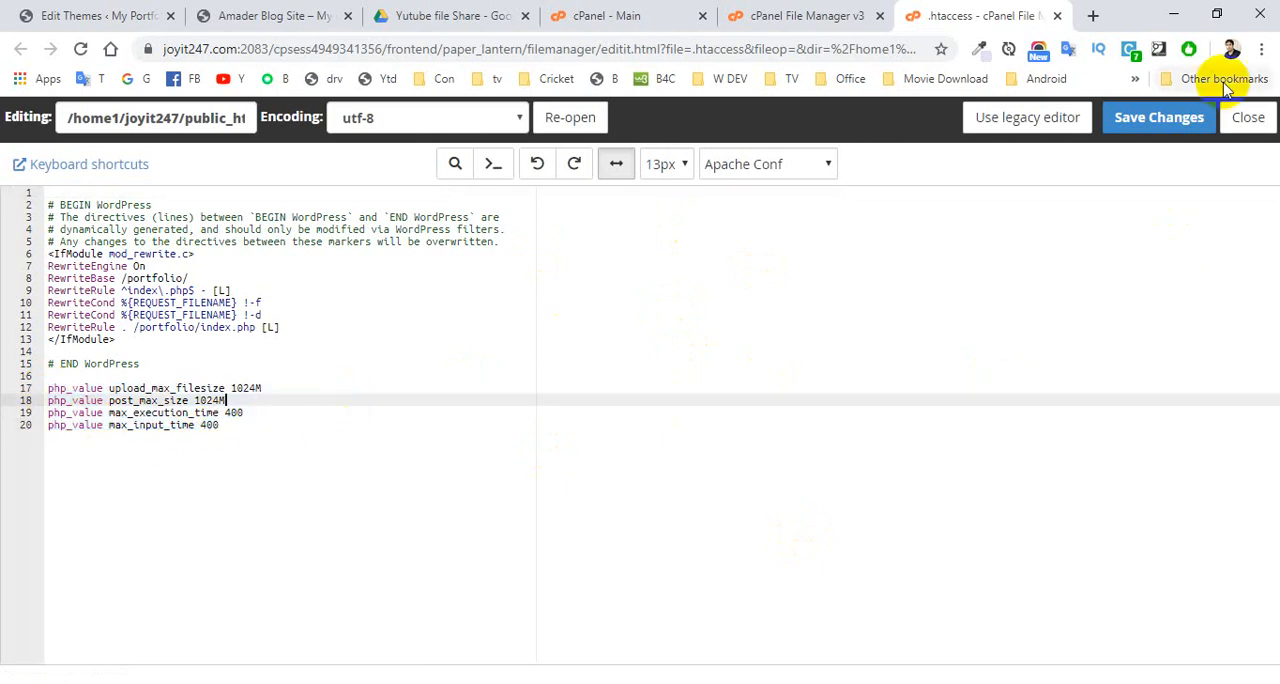
pyautogui.click(1152, 124)
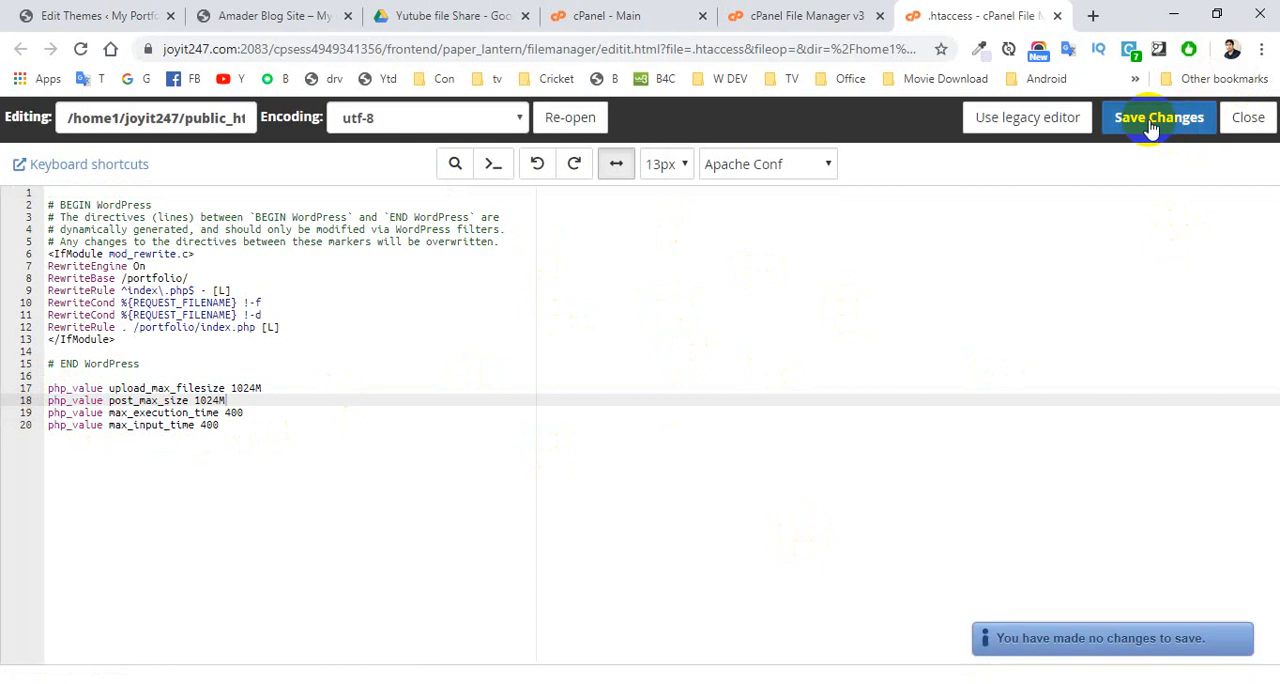
pyautogui.click(1247, 118)
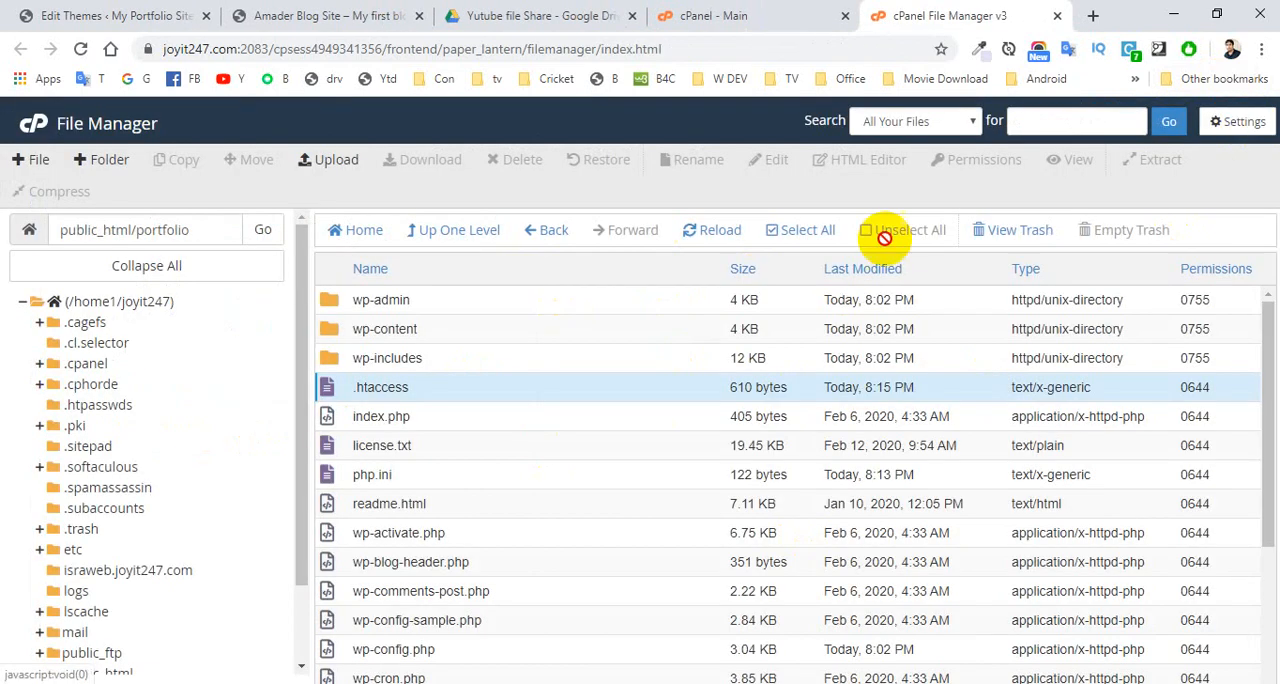
pyautogui.click(373, 474)
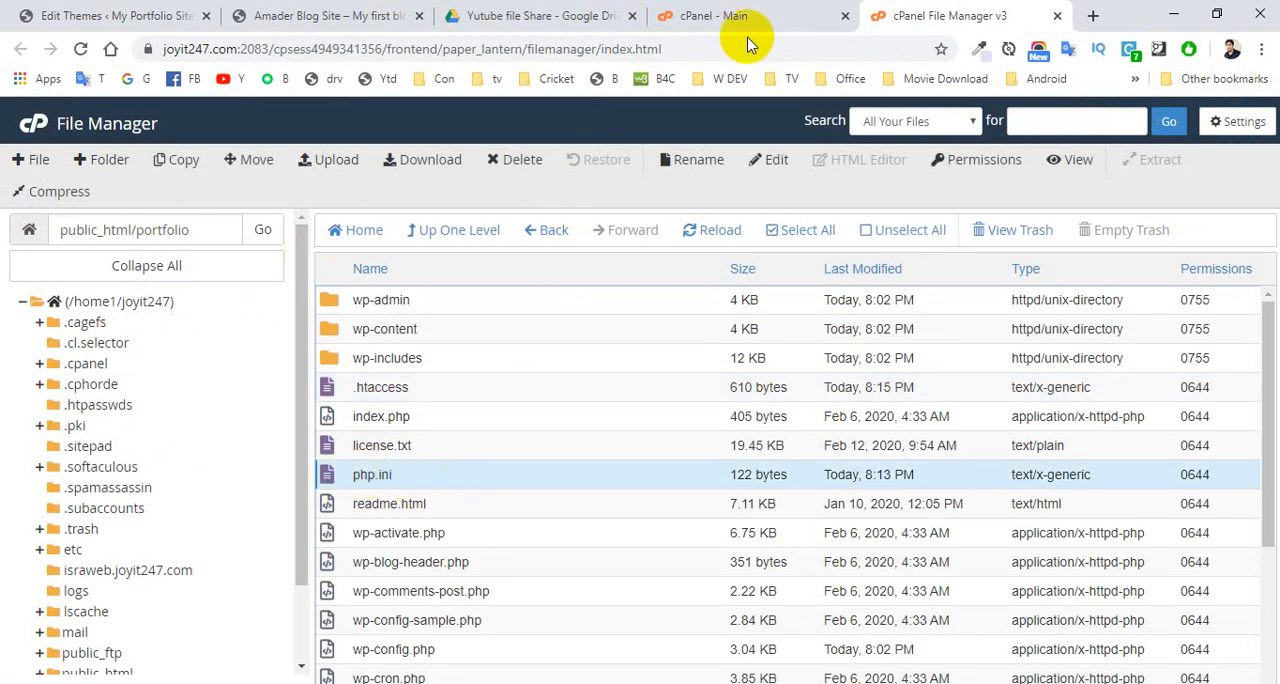
pyautogui.click(1057, 16)
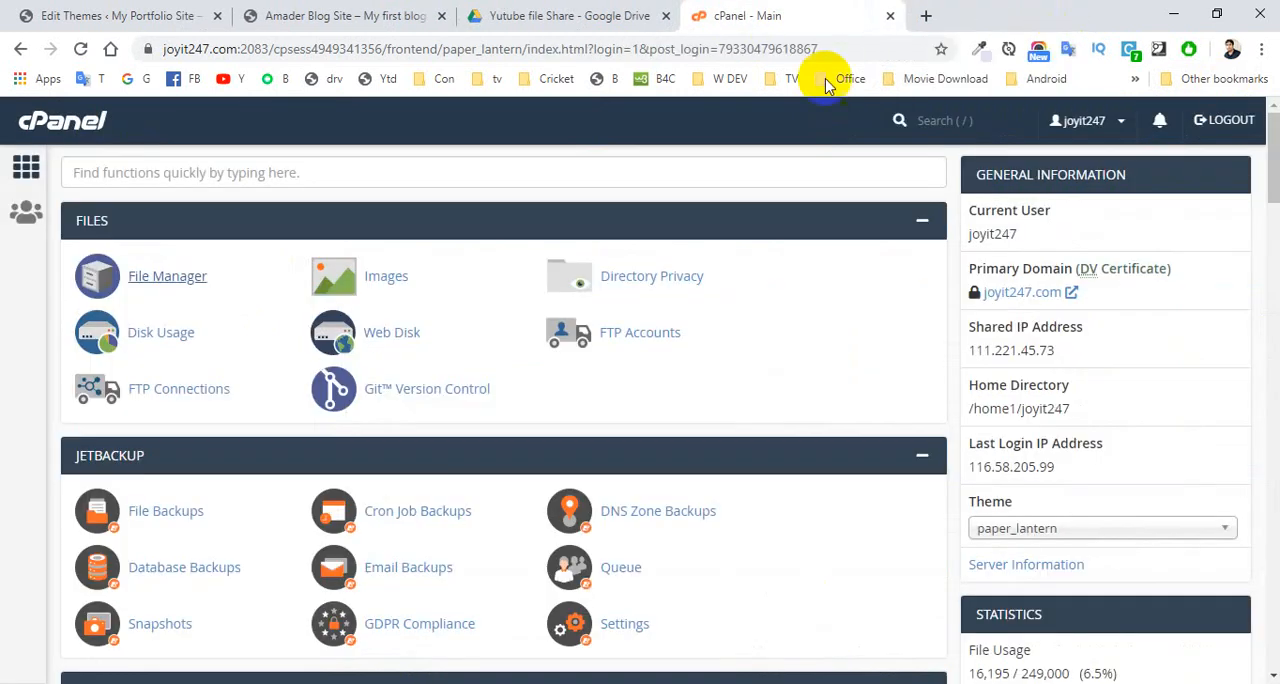
# - Open the WordPress portfolio site's Upload New Media page and check the maximum upload file size
pyautogui.click(90, 16)
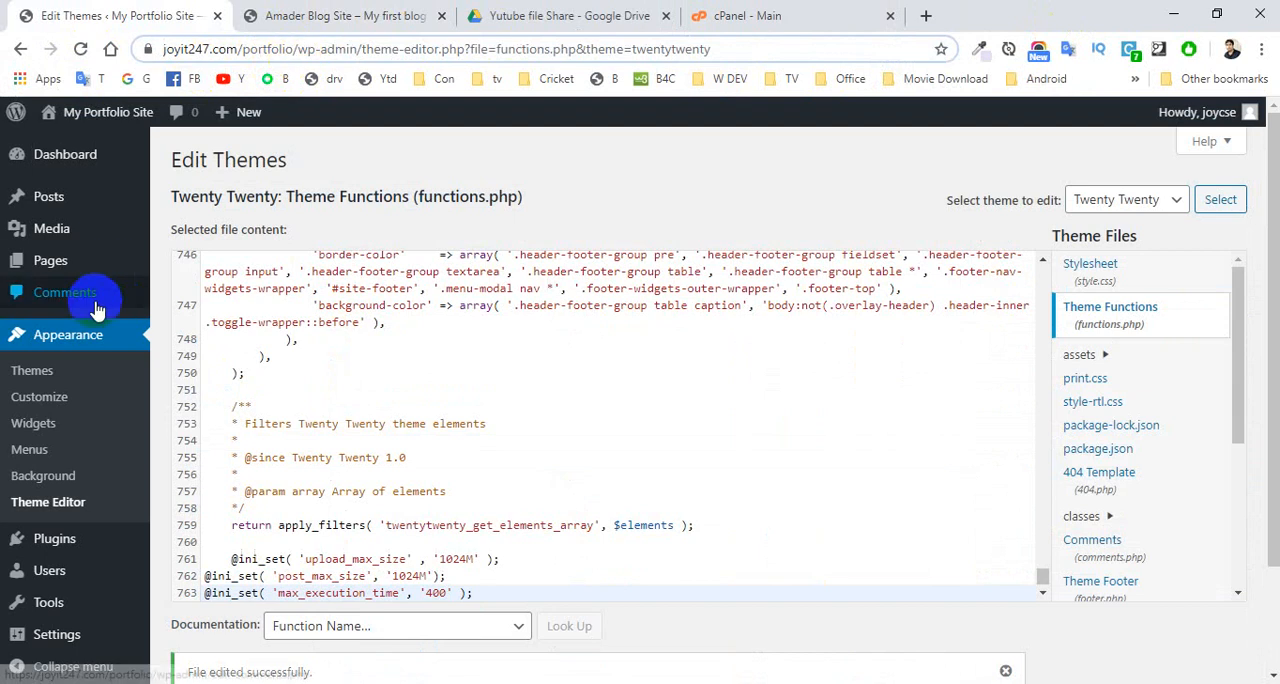
pyautogui.moveTo(42, 214)
pyautogui.moveTo(46, 240)
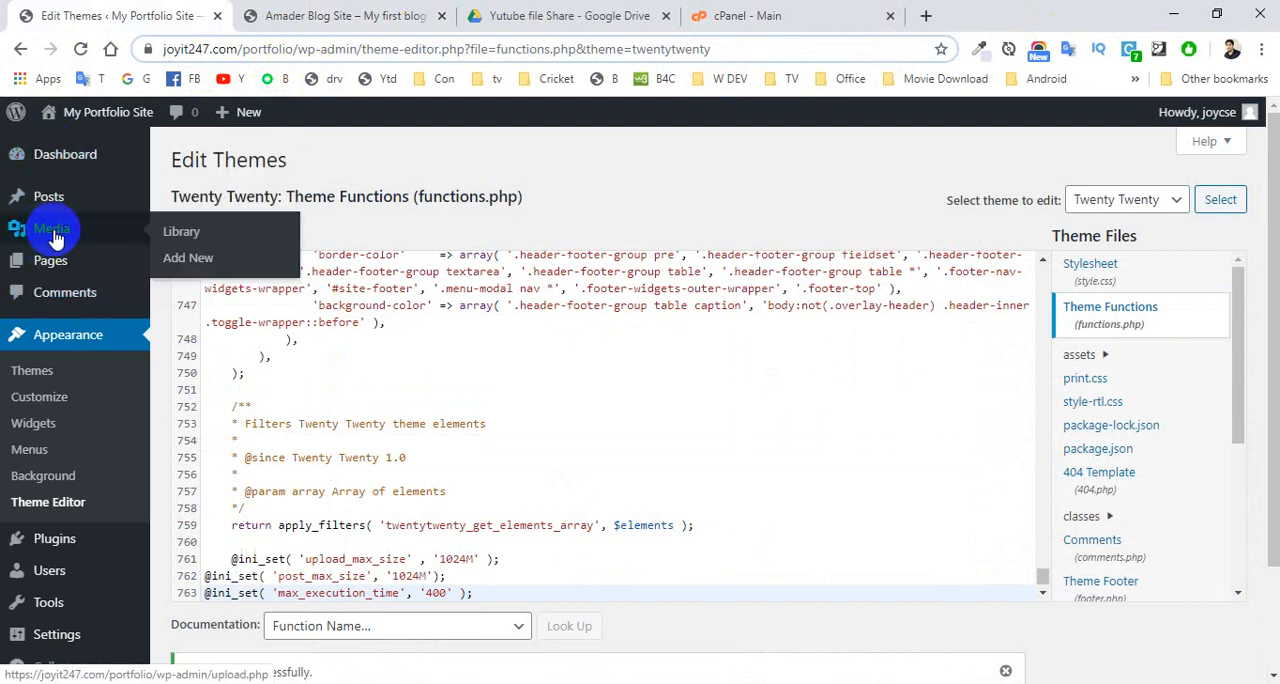
pyautogui.click(181, 264)
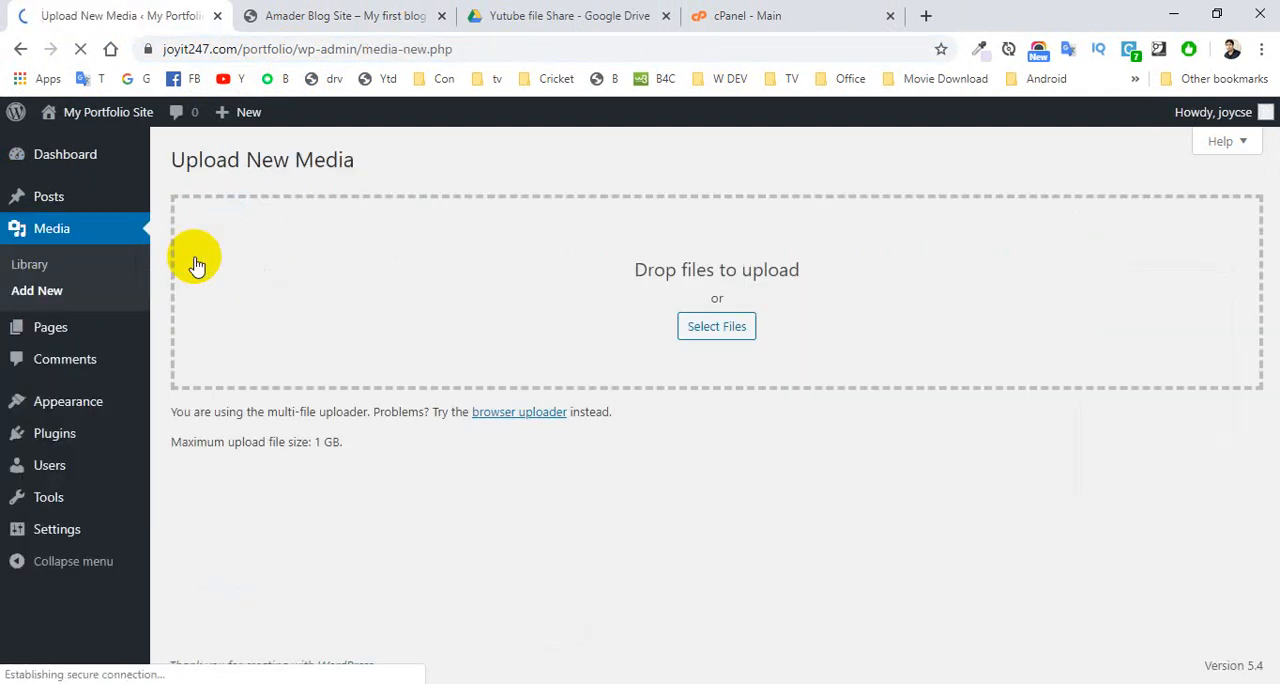
pyautogui.moveTo(341, 442); pyautogui.dragTo(284, 441)
pyautogui.click(340, 456)
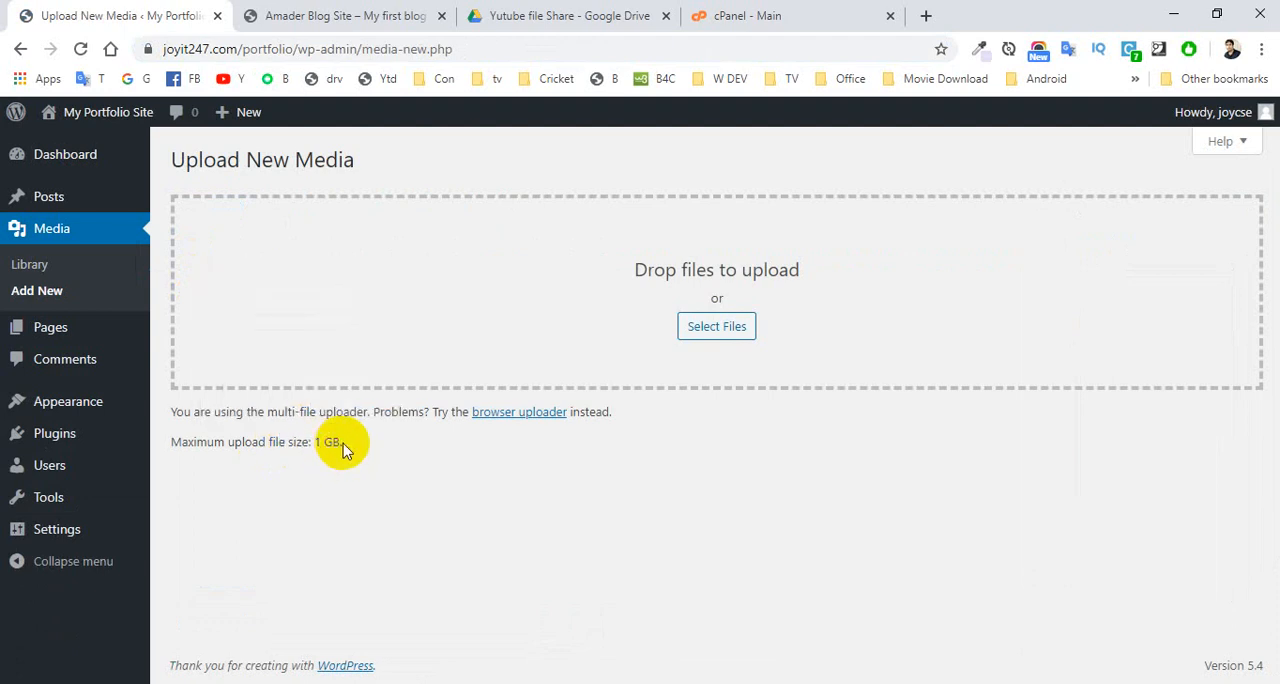
pyautogui.moveTo(343, 446); pyautogui.dragTo(314, 443)
pyautogui.click(366, 451)
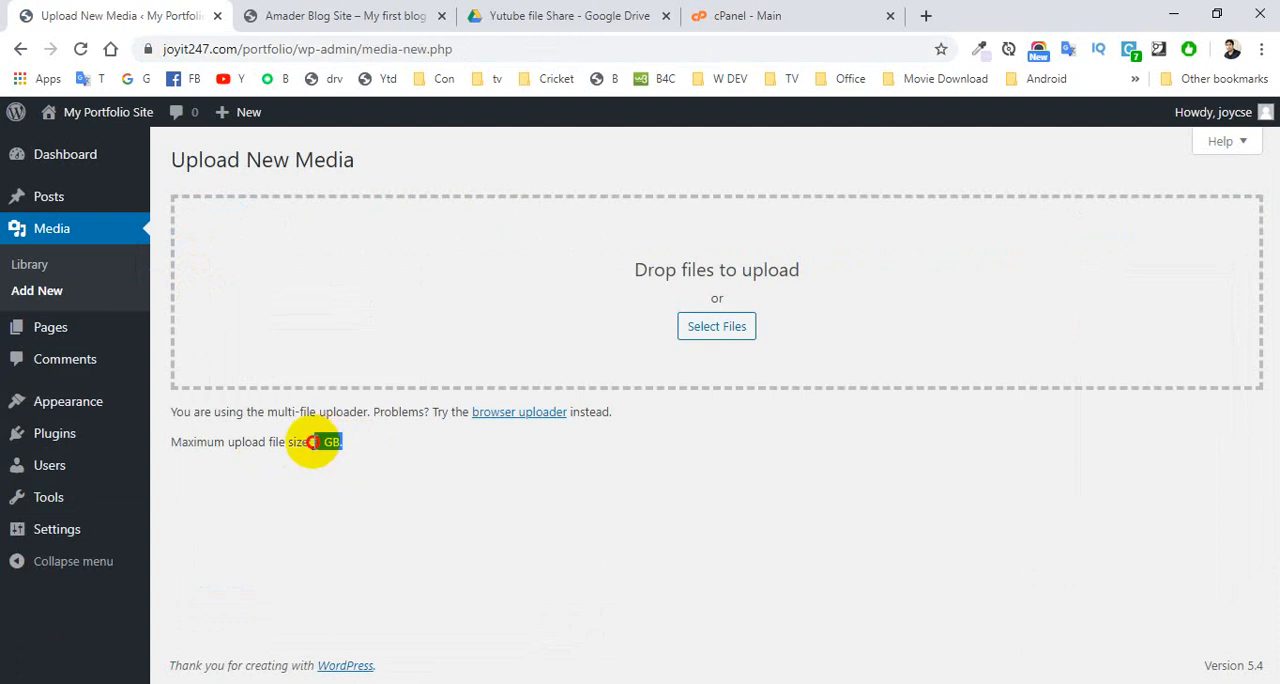
pyautogui.click(344, 450)
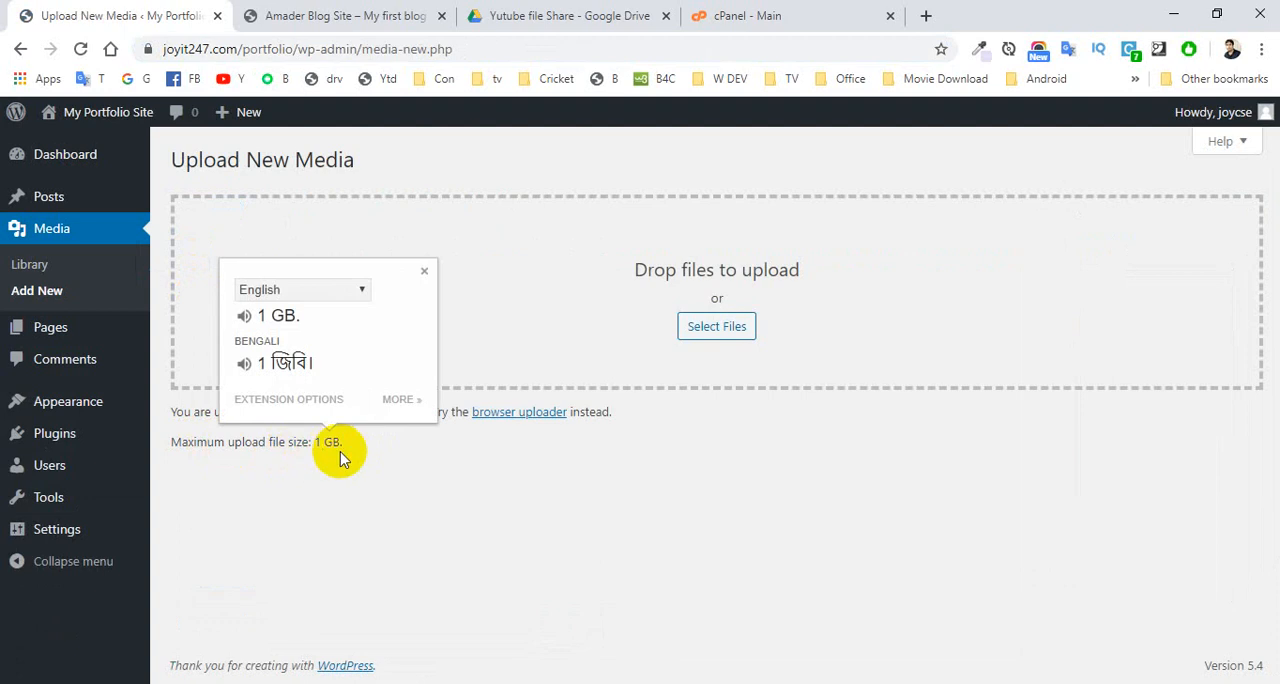
pyautogui.click(336, 450)
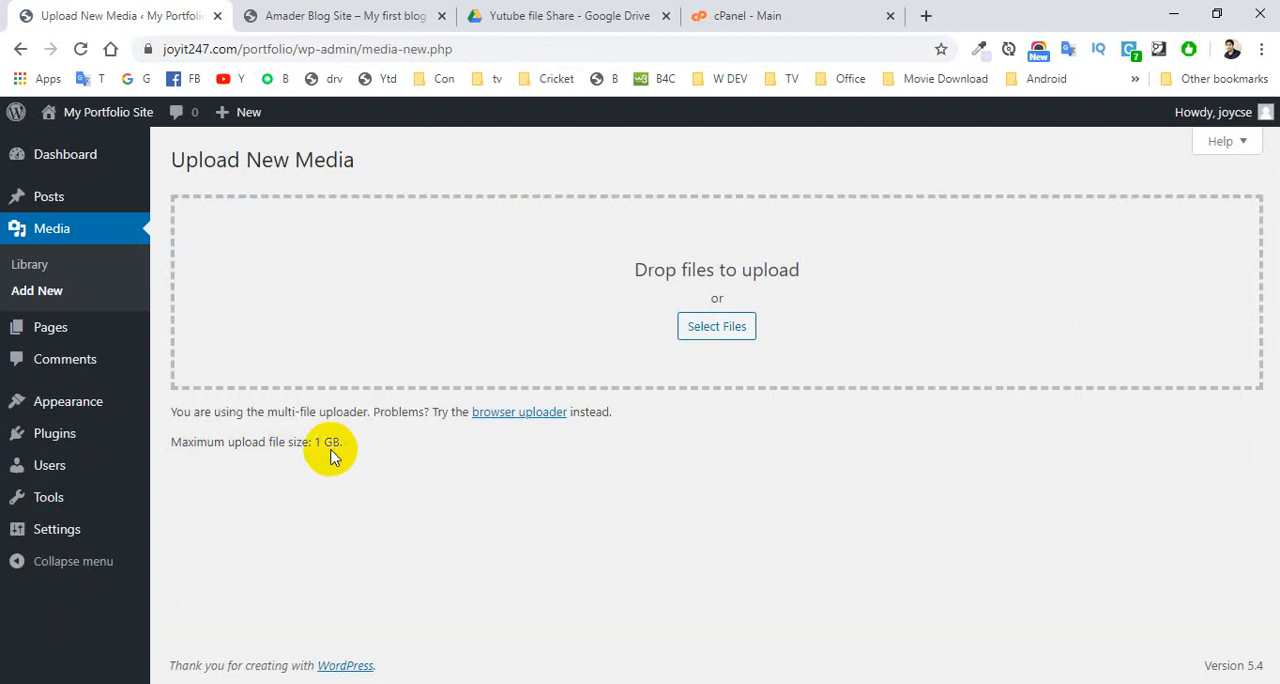